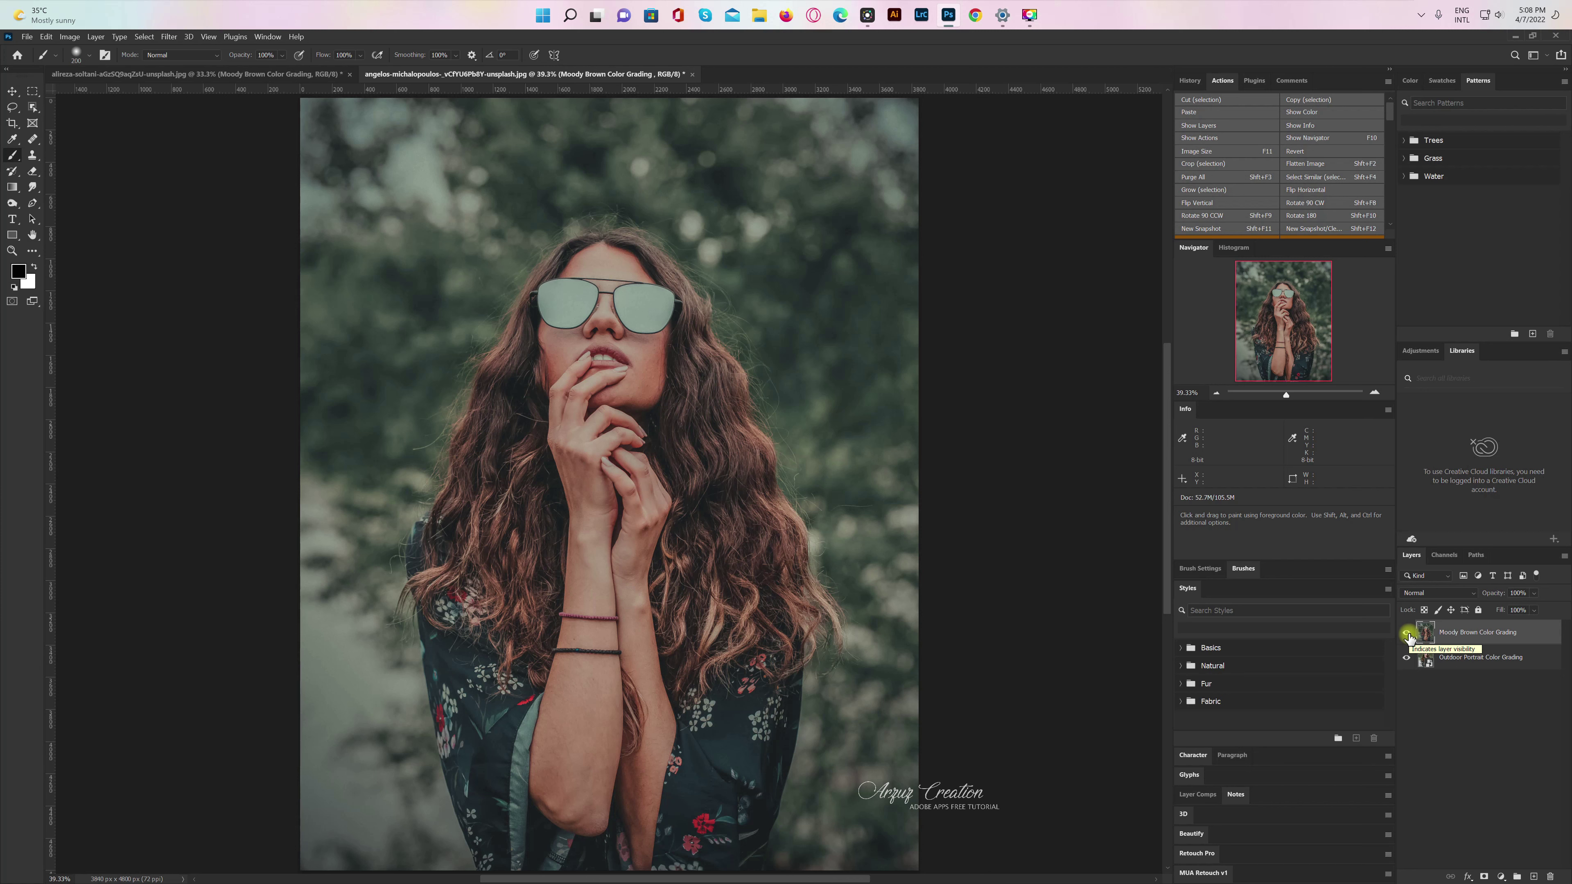
Toggle the moody grading off and on to compare, then switch to the seated-woman portrait.
left_click(1407, 632)
left_click(1407, 633)
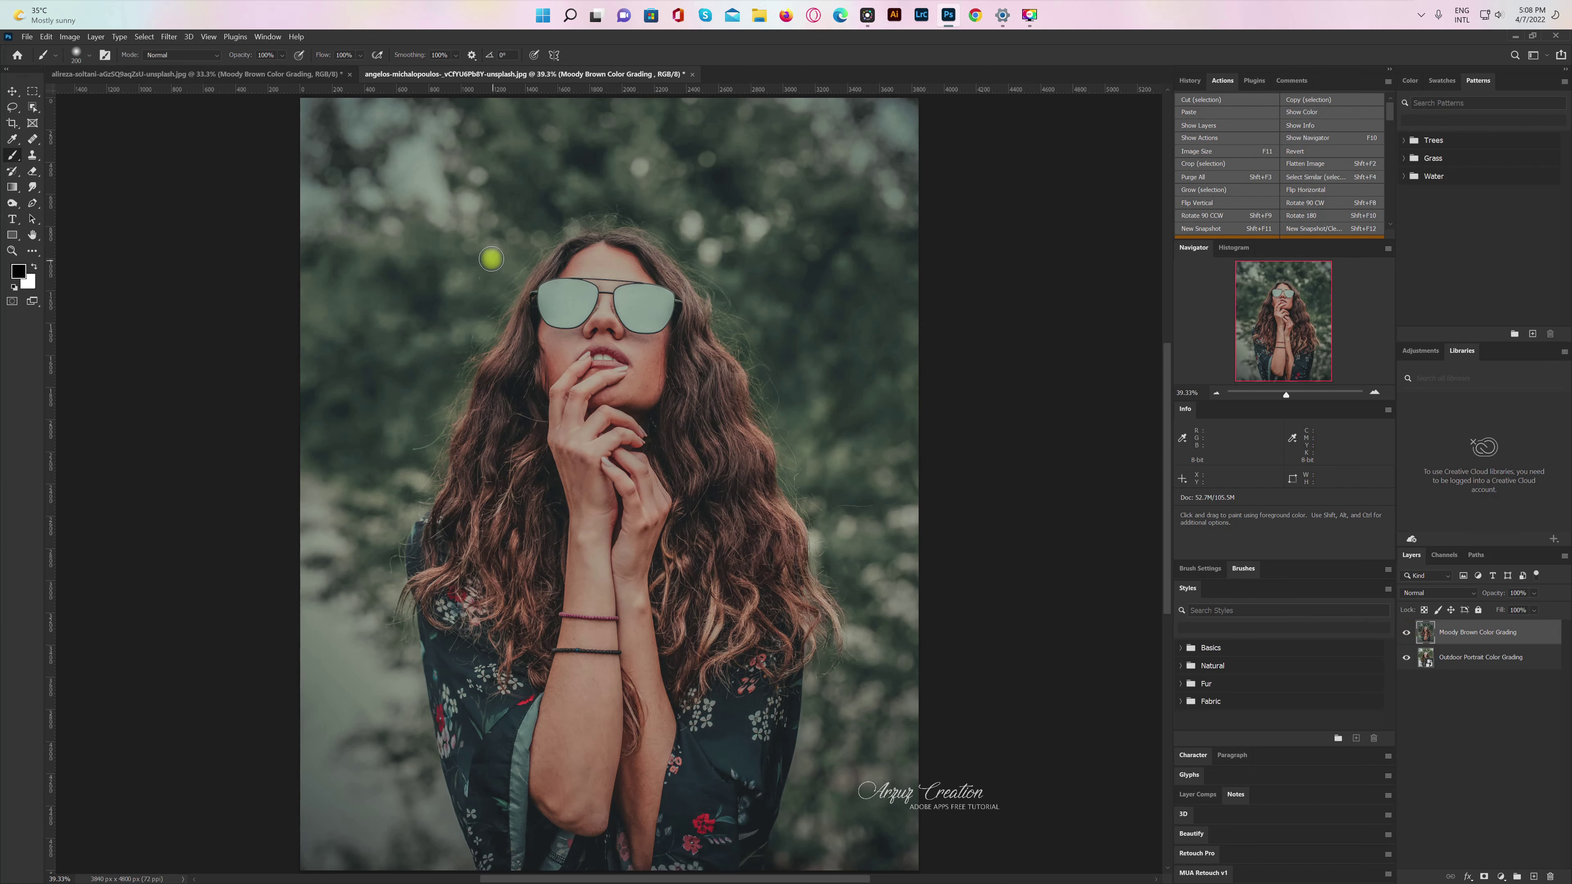
left_click(300, 75)
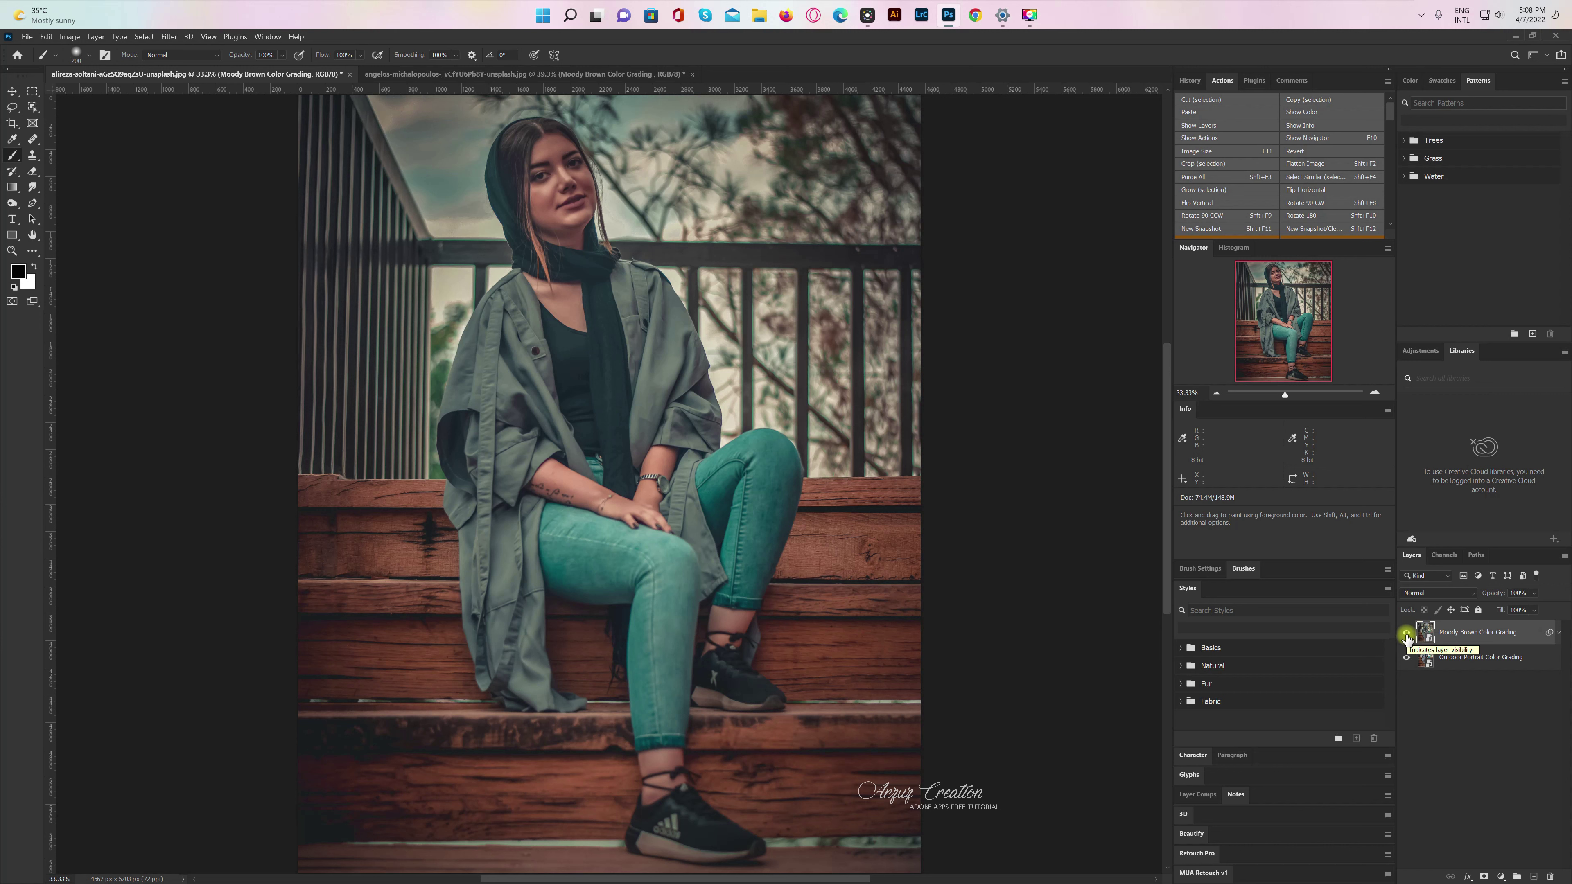
Compare the seated portrait with and without grading, then delete the Moody Brown Color Grading layer.
left_click(1406, 632)
left_click(1406, 633)
left_click(1406, 634)
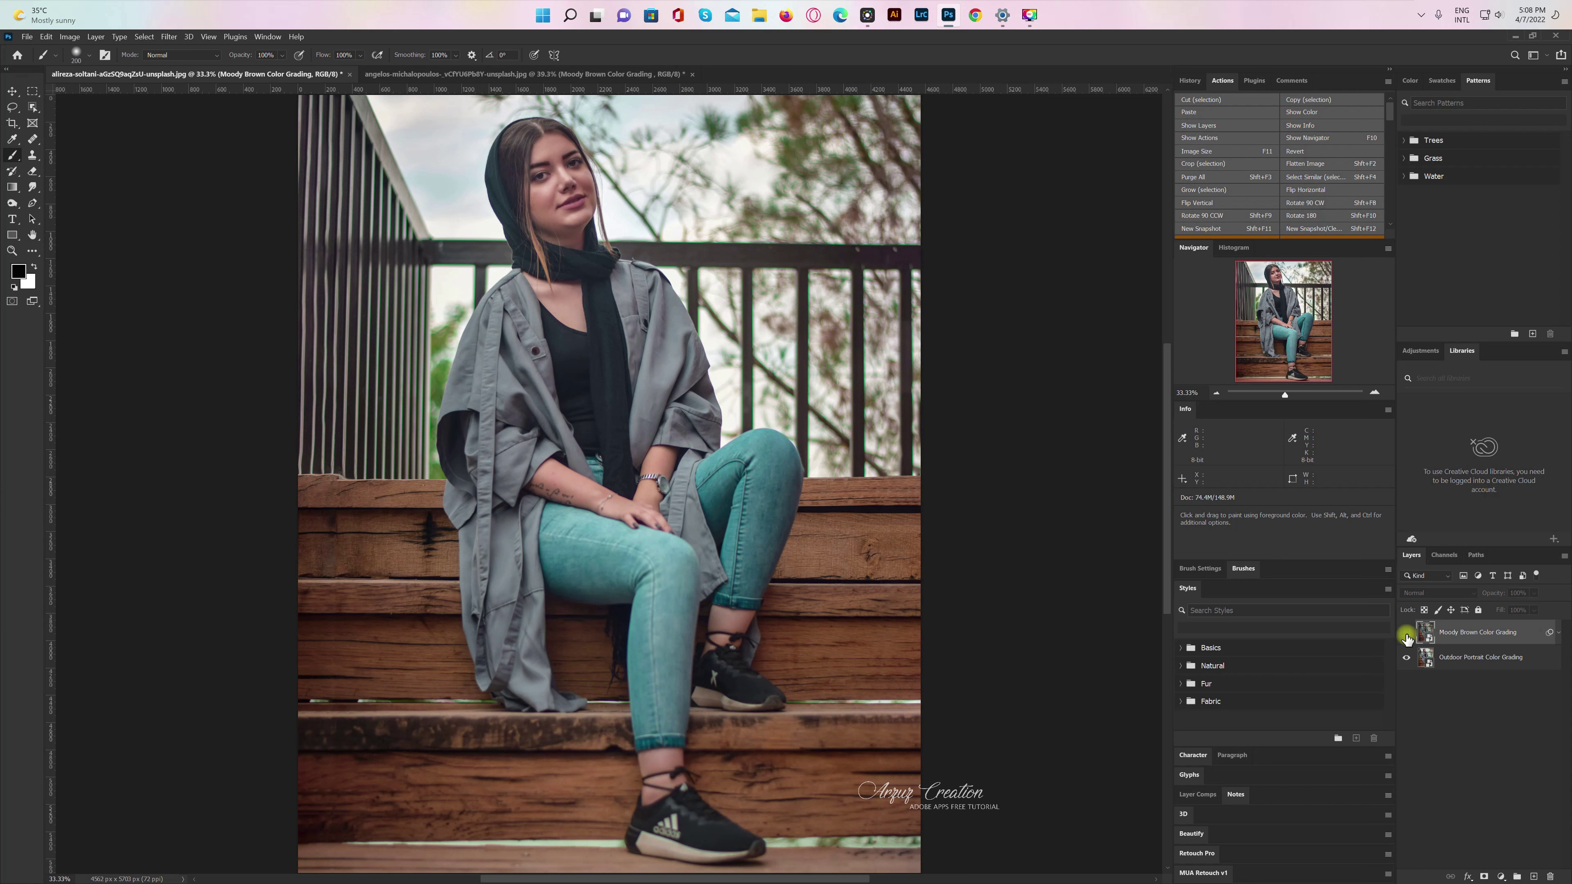
left_click(1406, 632)
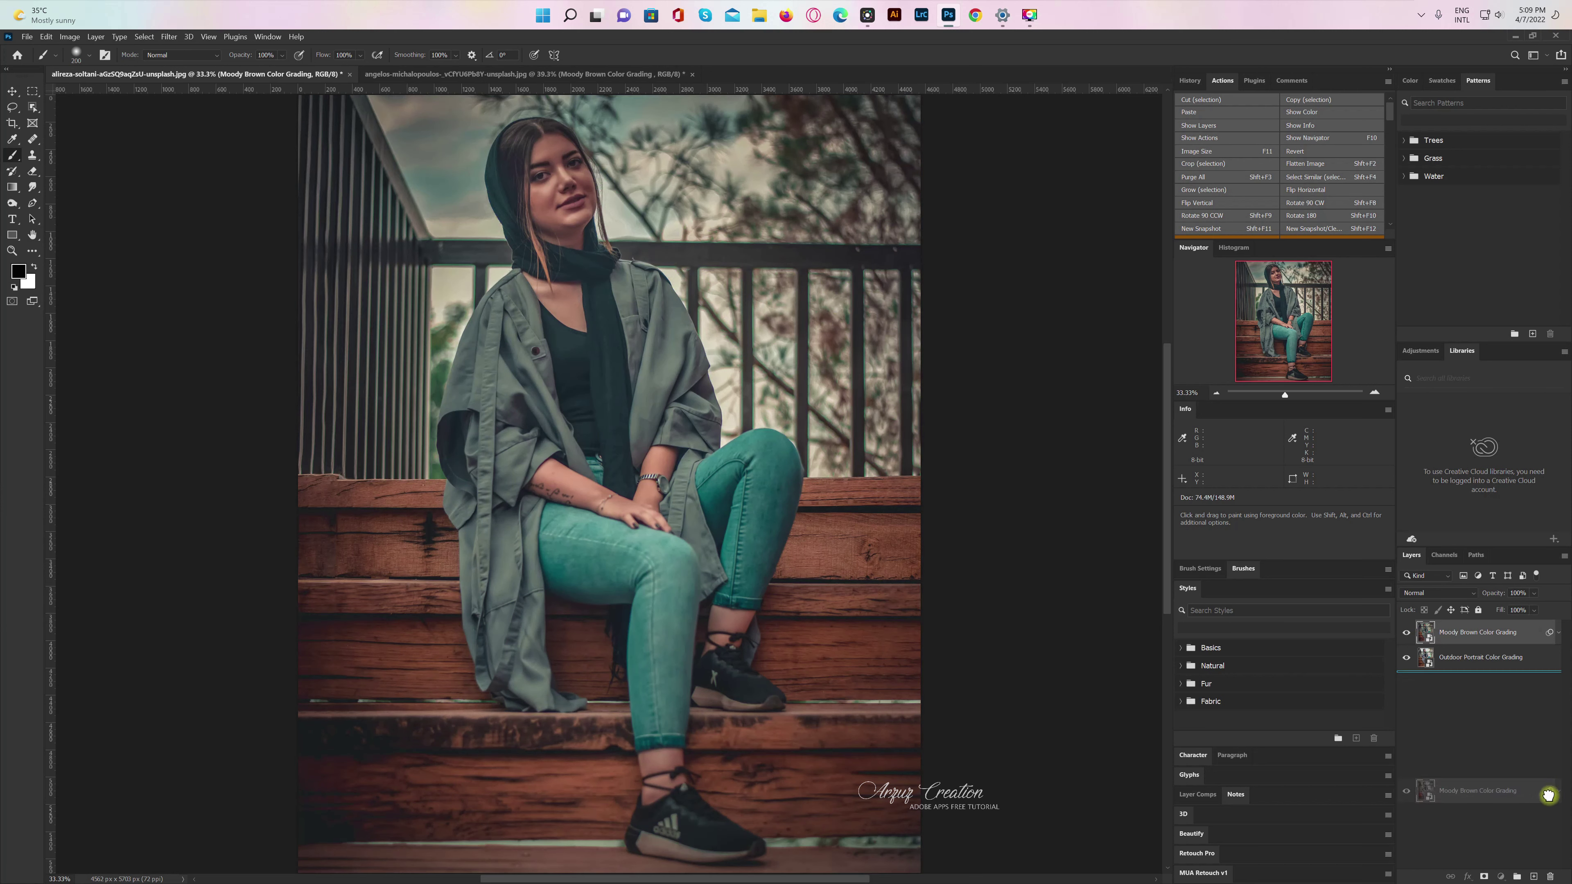
left_click_drag(1530, 634, 1550, 875)
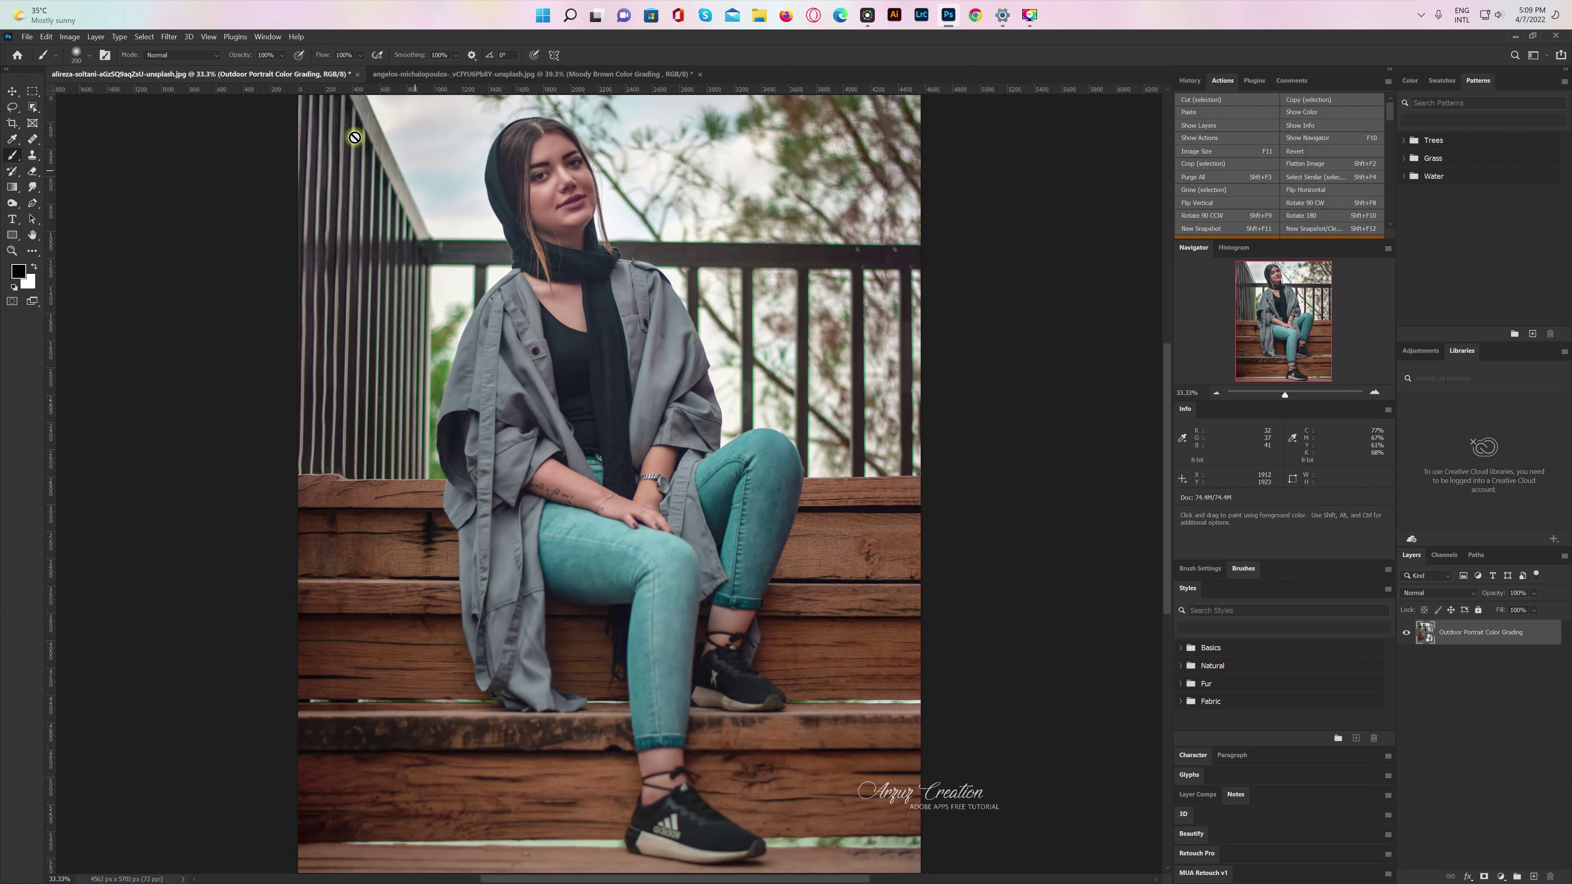
left_click(169, 37)
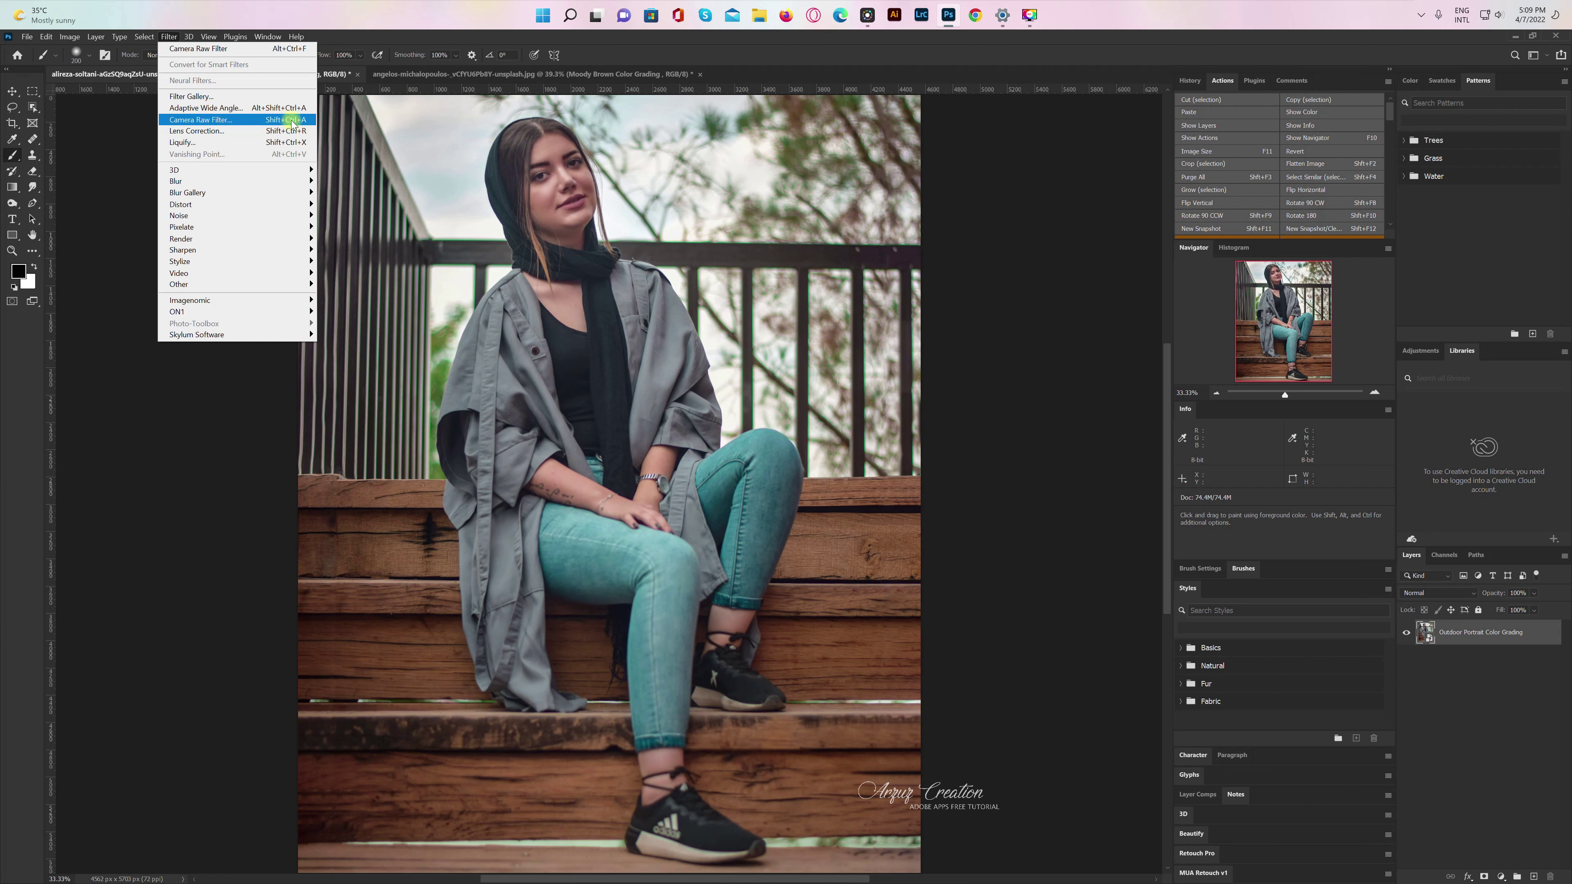
Open the seated portrait in Camera Raw Filter with a Before/After Left/Right preview.
left_click(248, 120)
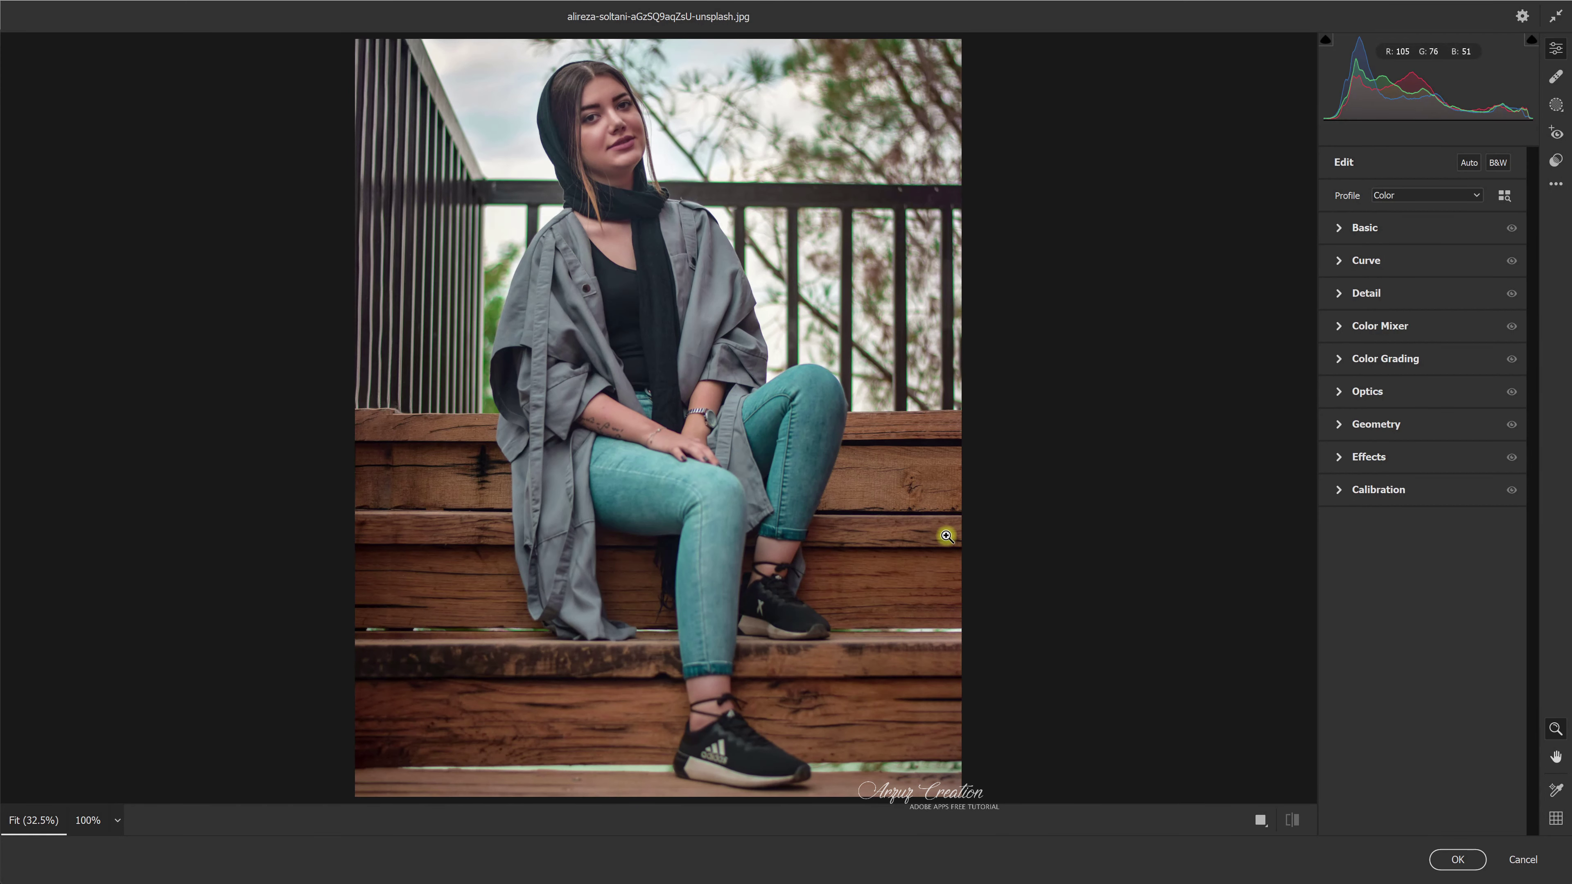
left_click(1262, 823)
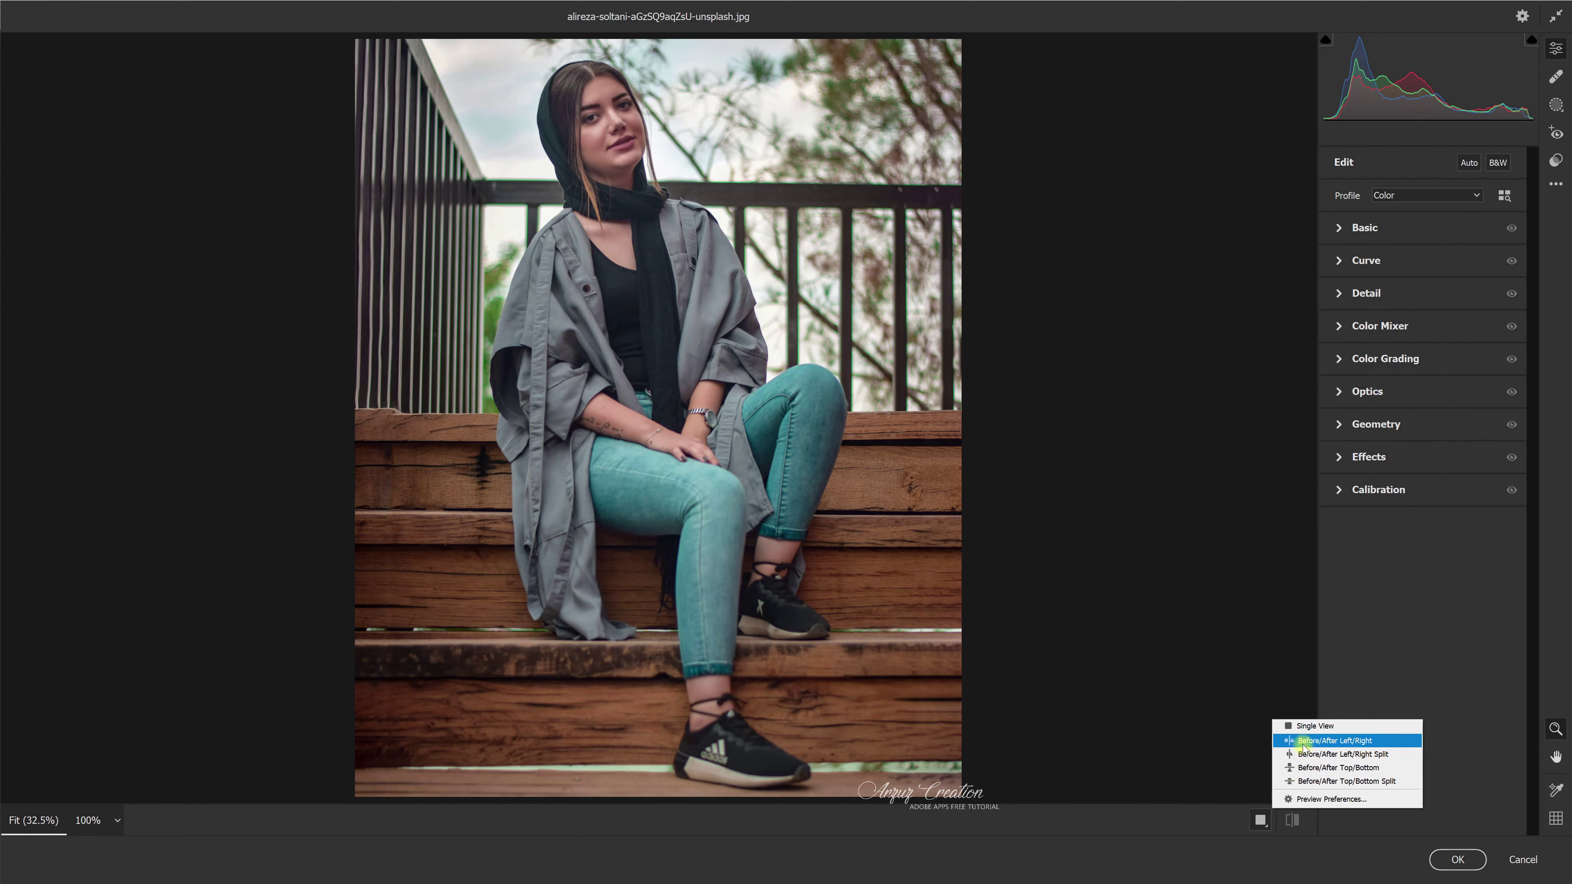
left_click(1392, 741)
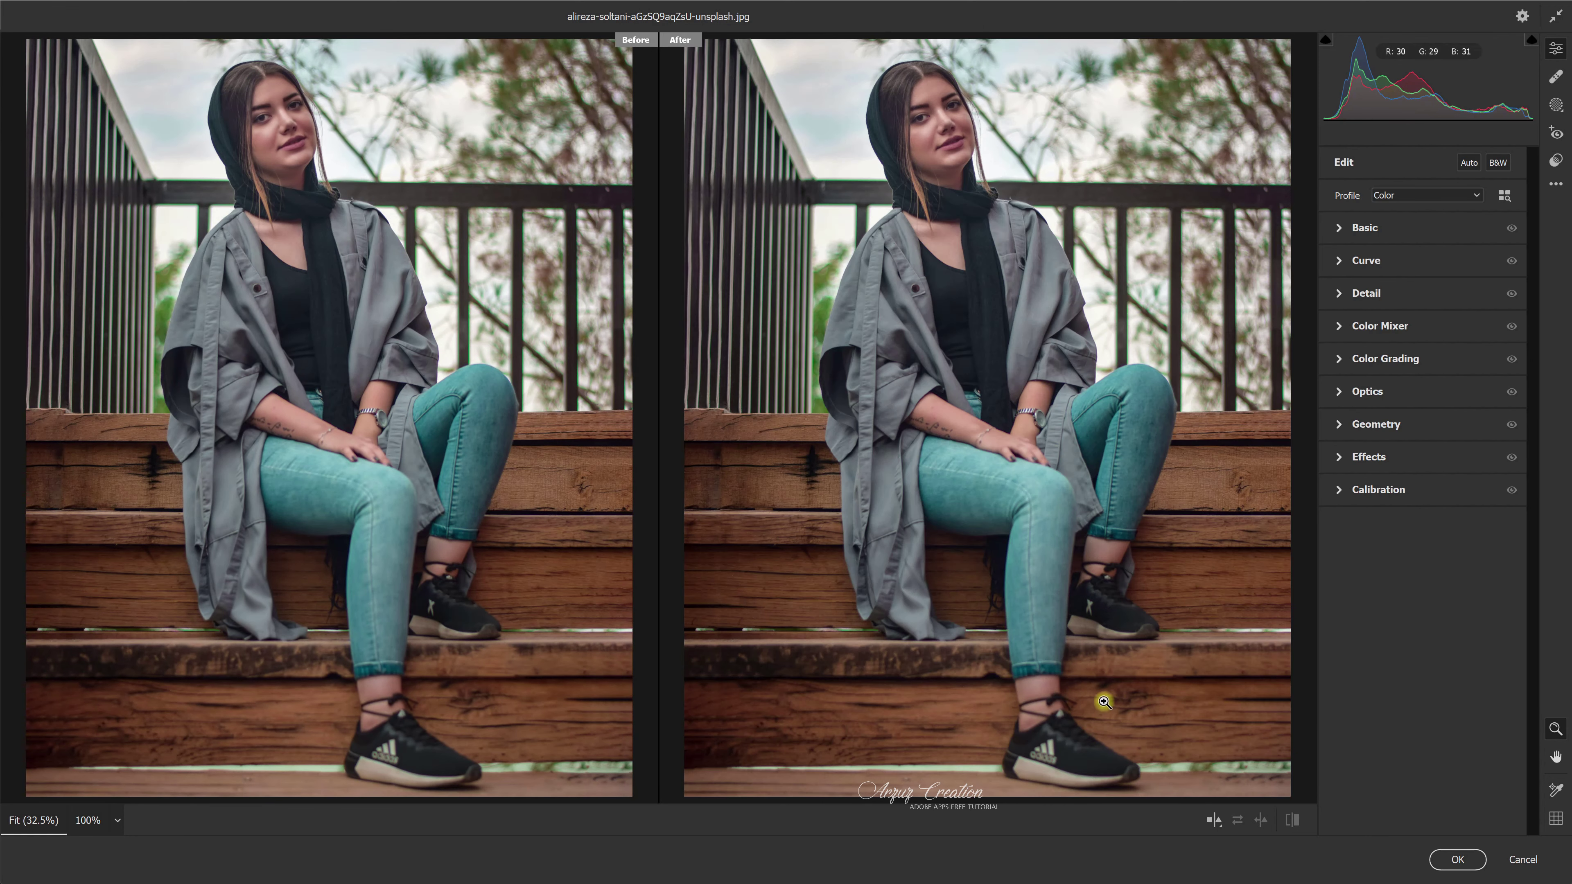
left_click(1339, 228)
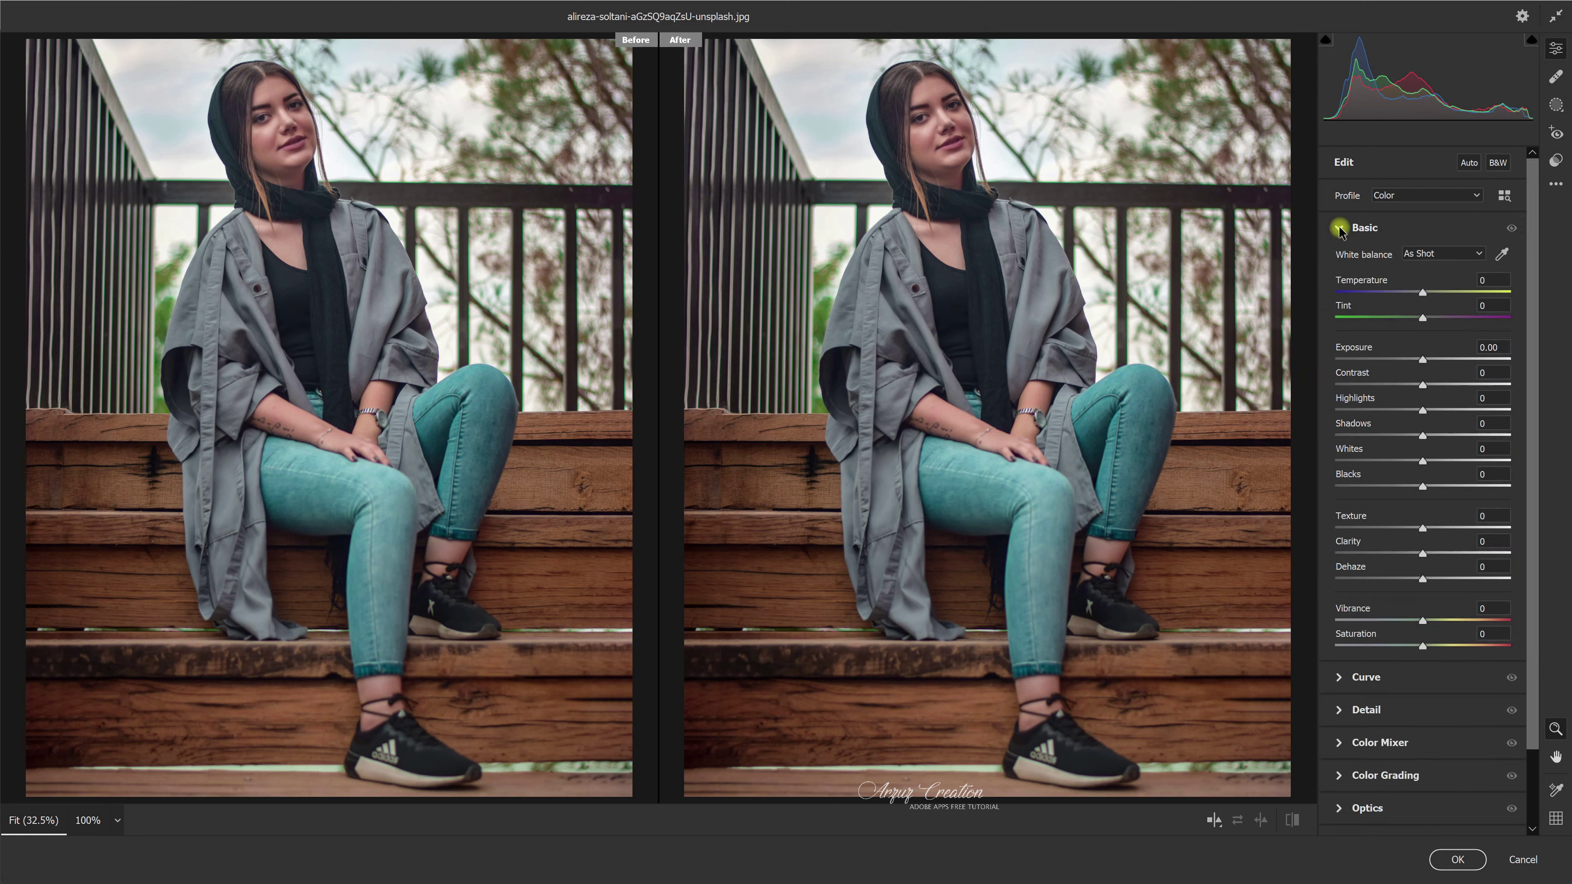
Set Contrast -16, Highlights -100, Shadows +77, Whites +4, Blacks -59 and Vibrance +28.
left_click_drag(1394, 378, 1386, 384)
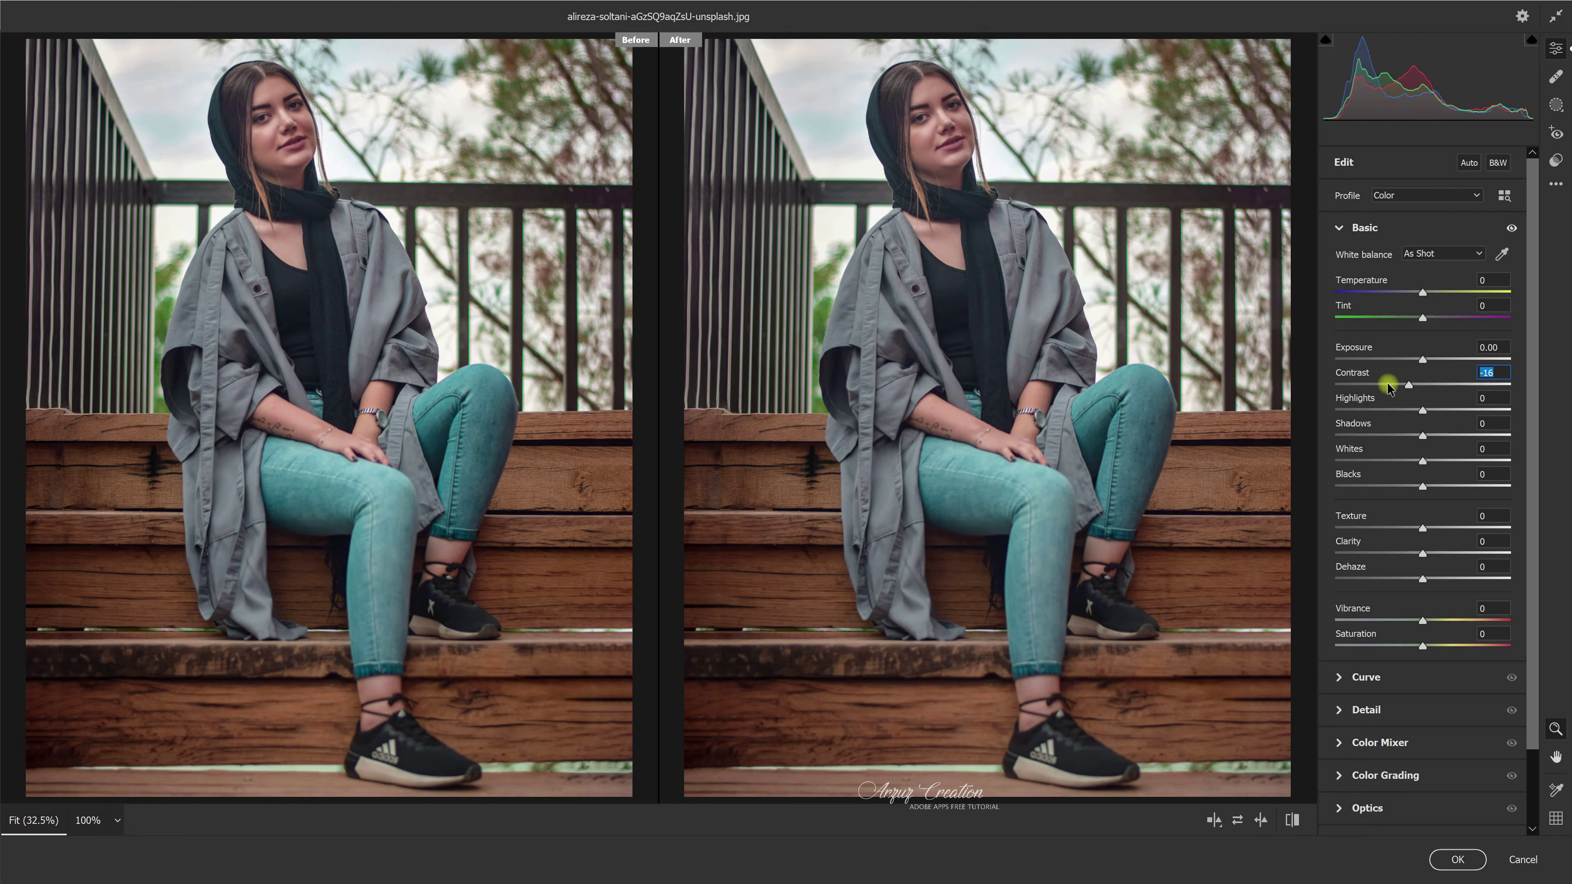
left_click(1387, 403)
left_click_drag(1388, 406, 1290, 401)
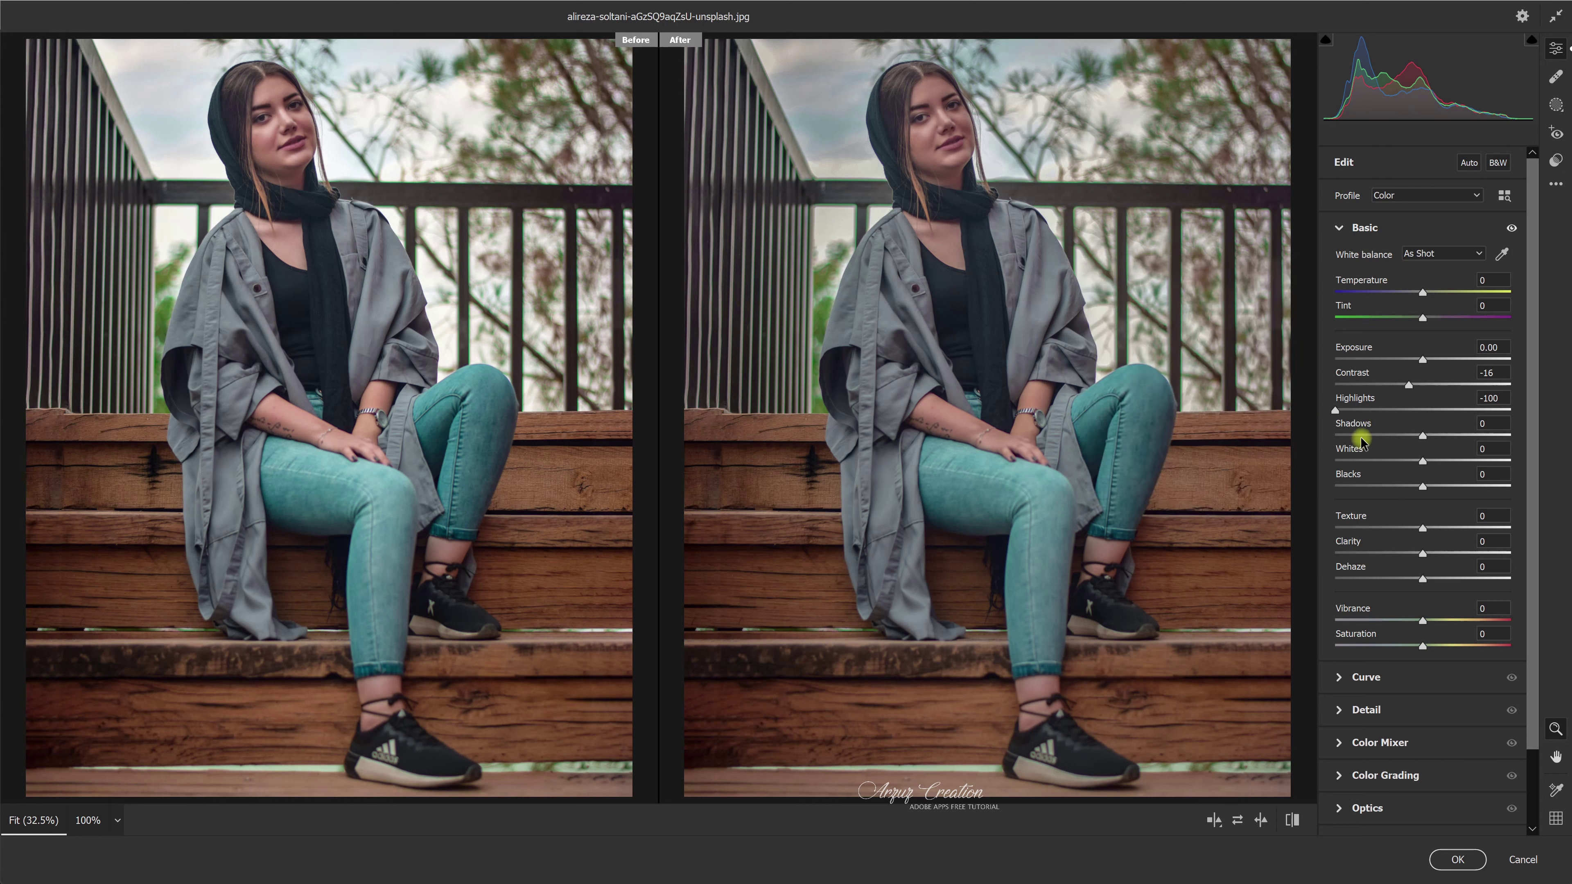
left_click_drag(1369, 428, 1432, 427)
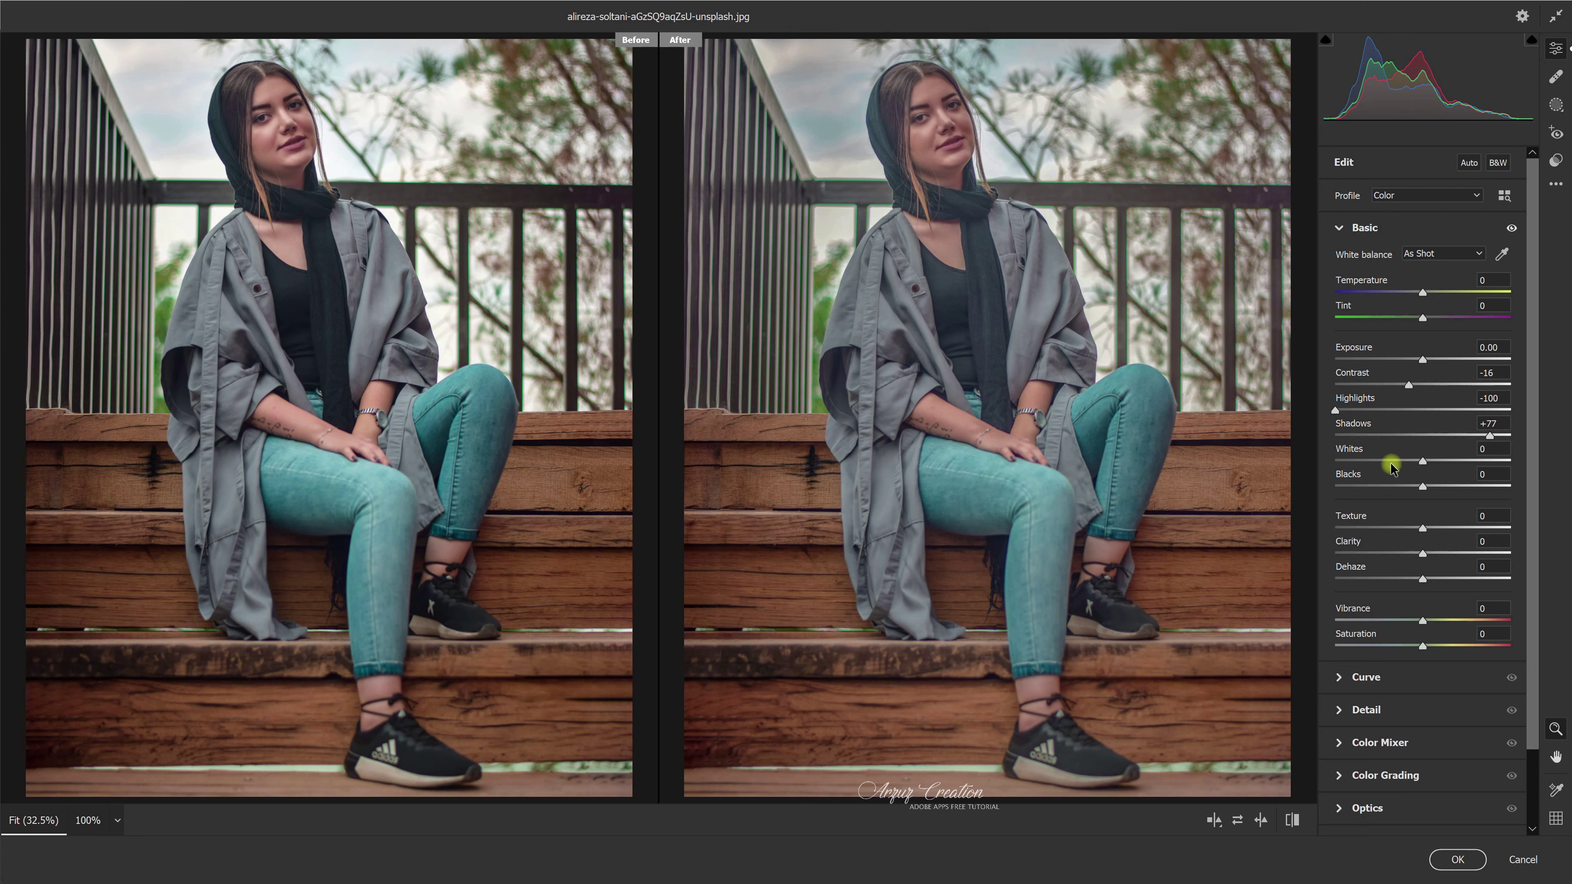
left_click_drag(1382, 451, 1387, 451)
left_click_drag(1422, 487, 1356, 478)
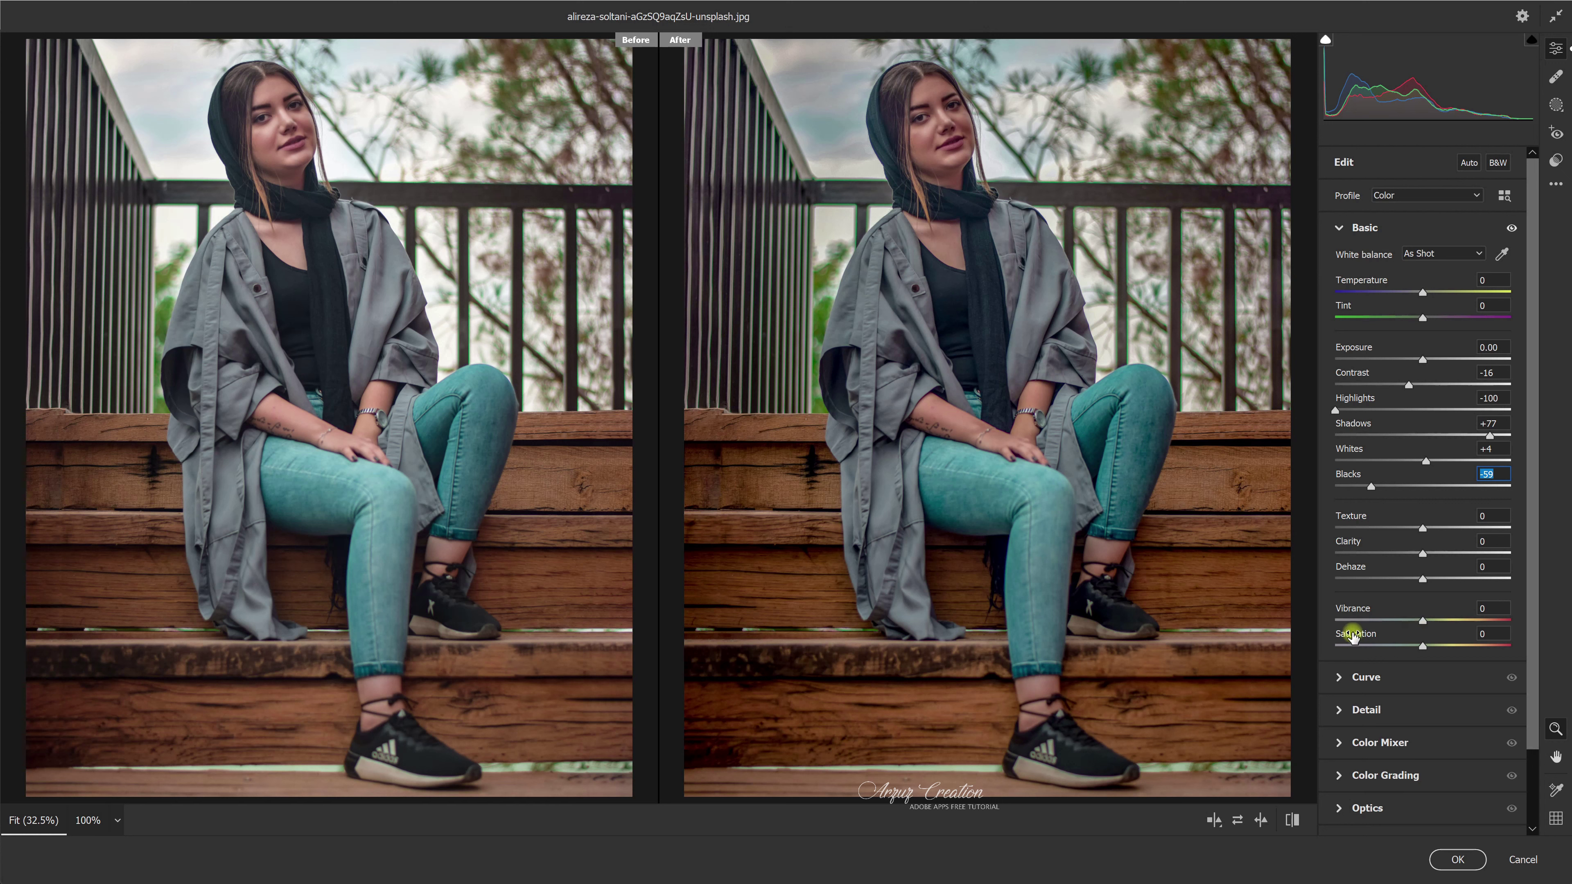
left_click_drag(1375, 612, 1400, 613)
left_click(1339, 228)
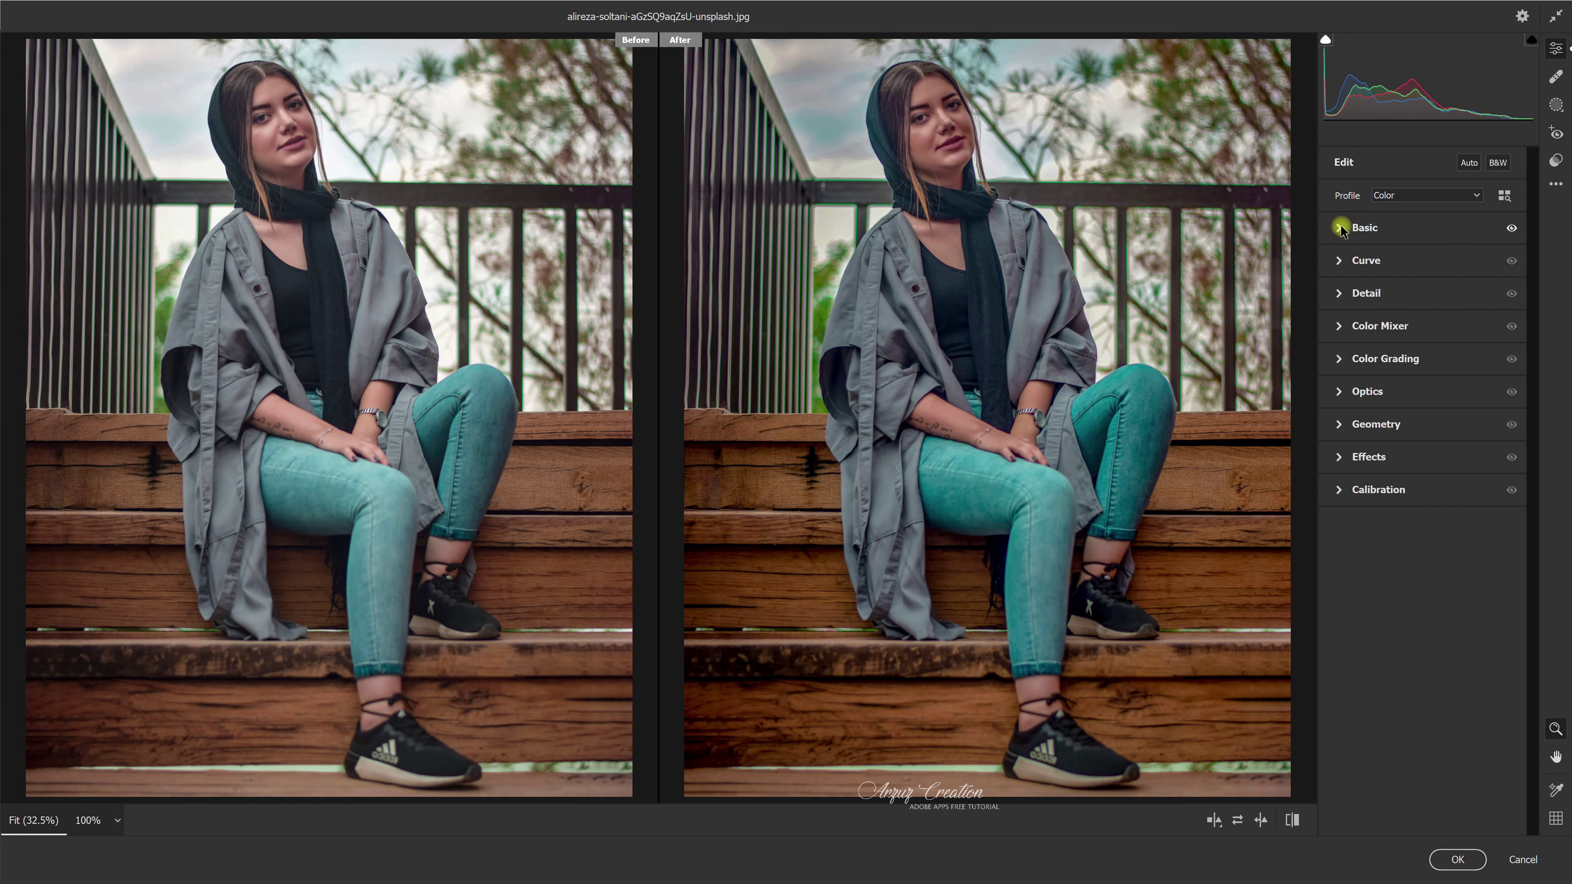
Lift the point curve's black endpoint and add a shadow point at input 40, output 42.
left_click(1339, 261)
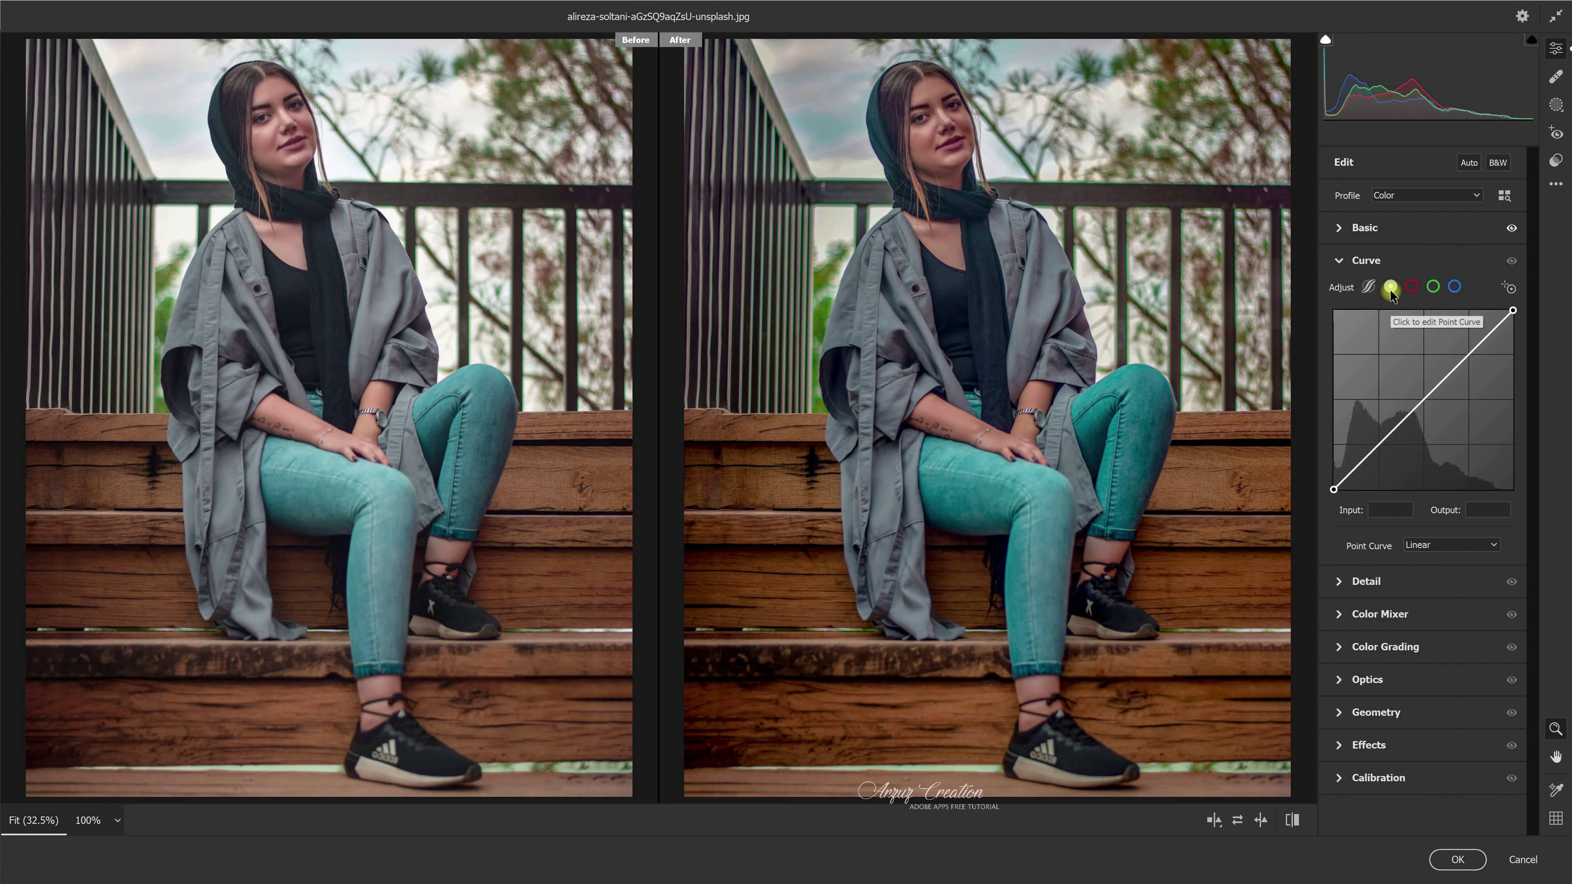
left_click_drag(1333, 489, 1335, 490)
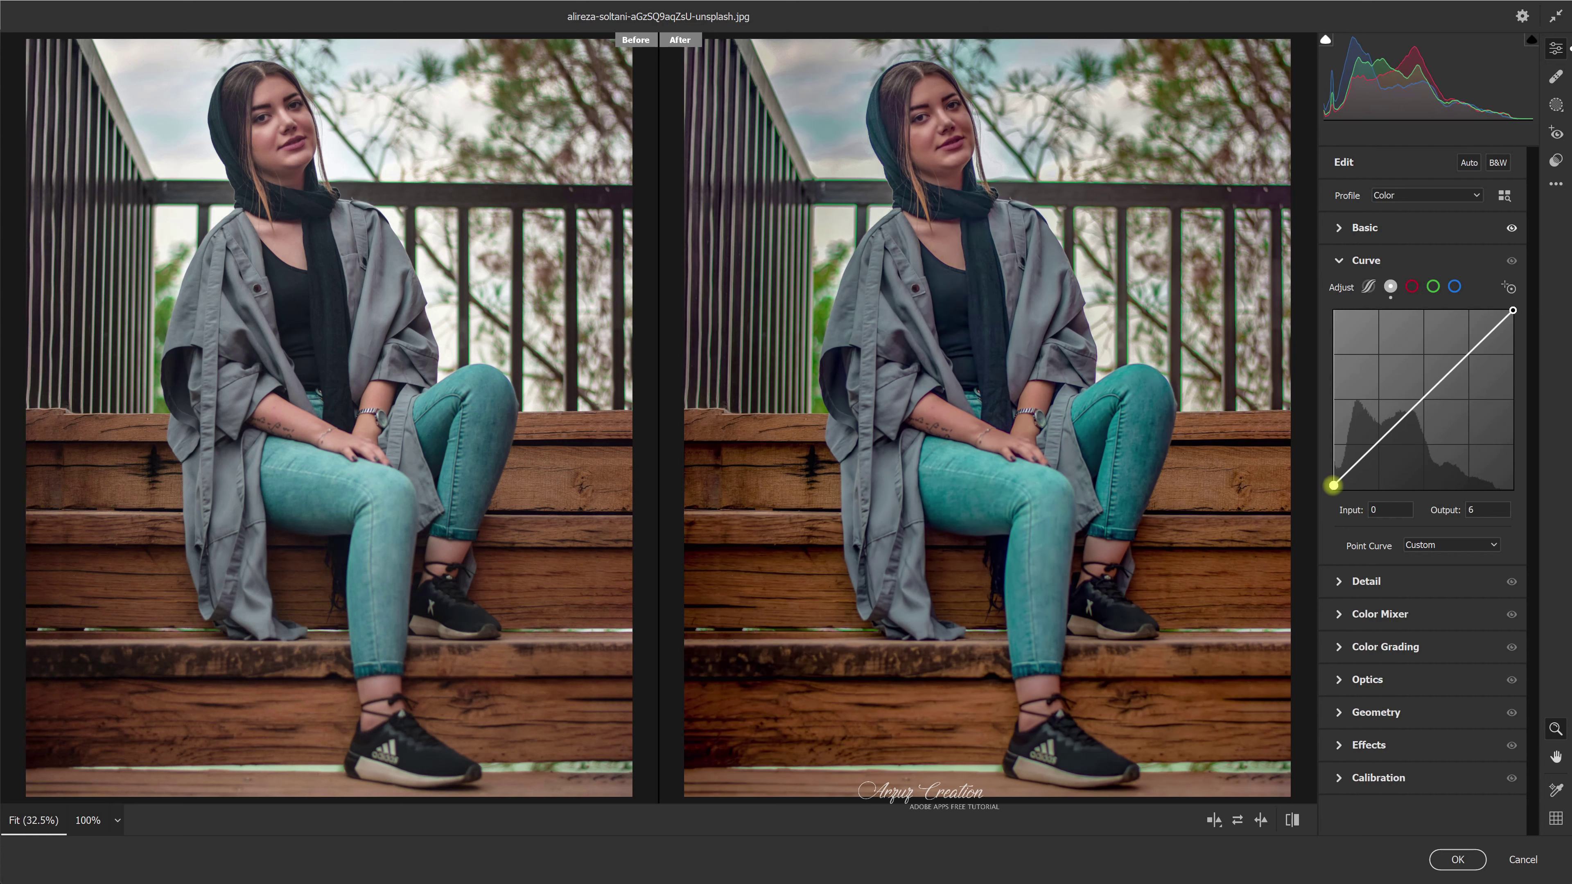
left_click_drag(1335, 491, 1325, 473)
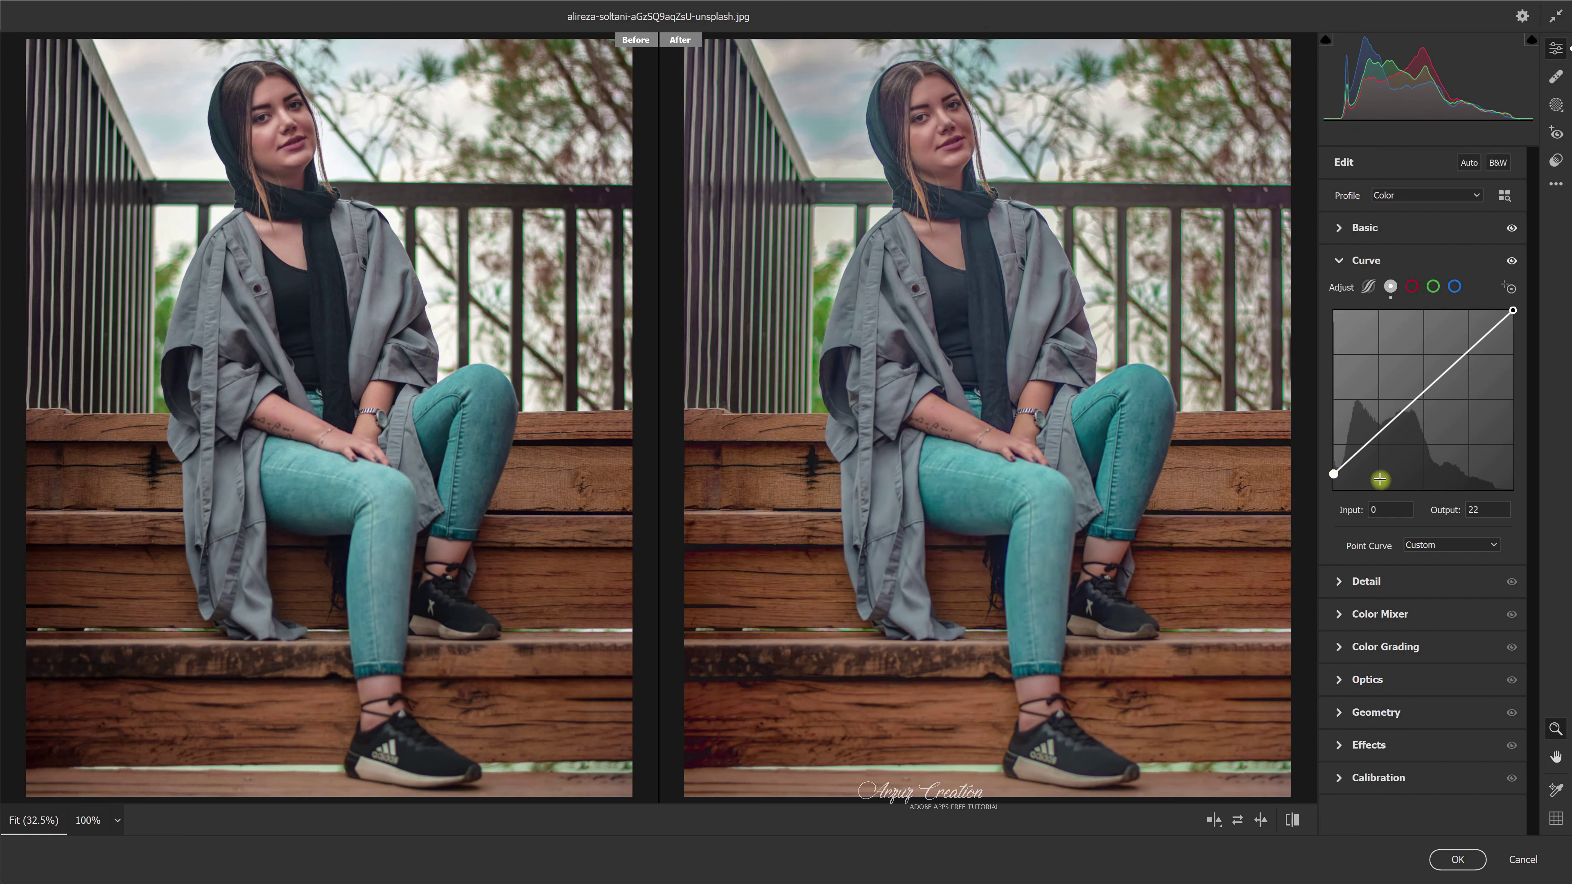
left_click(1357, 454)
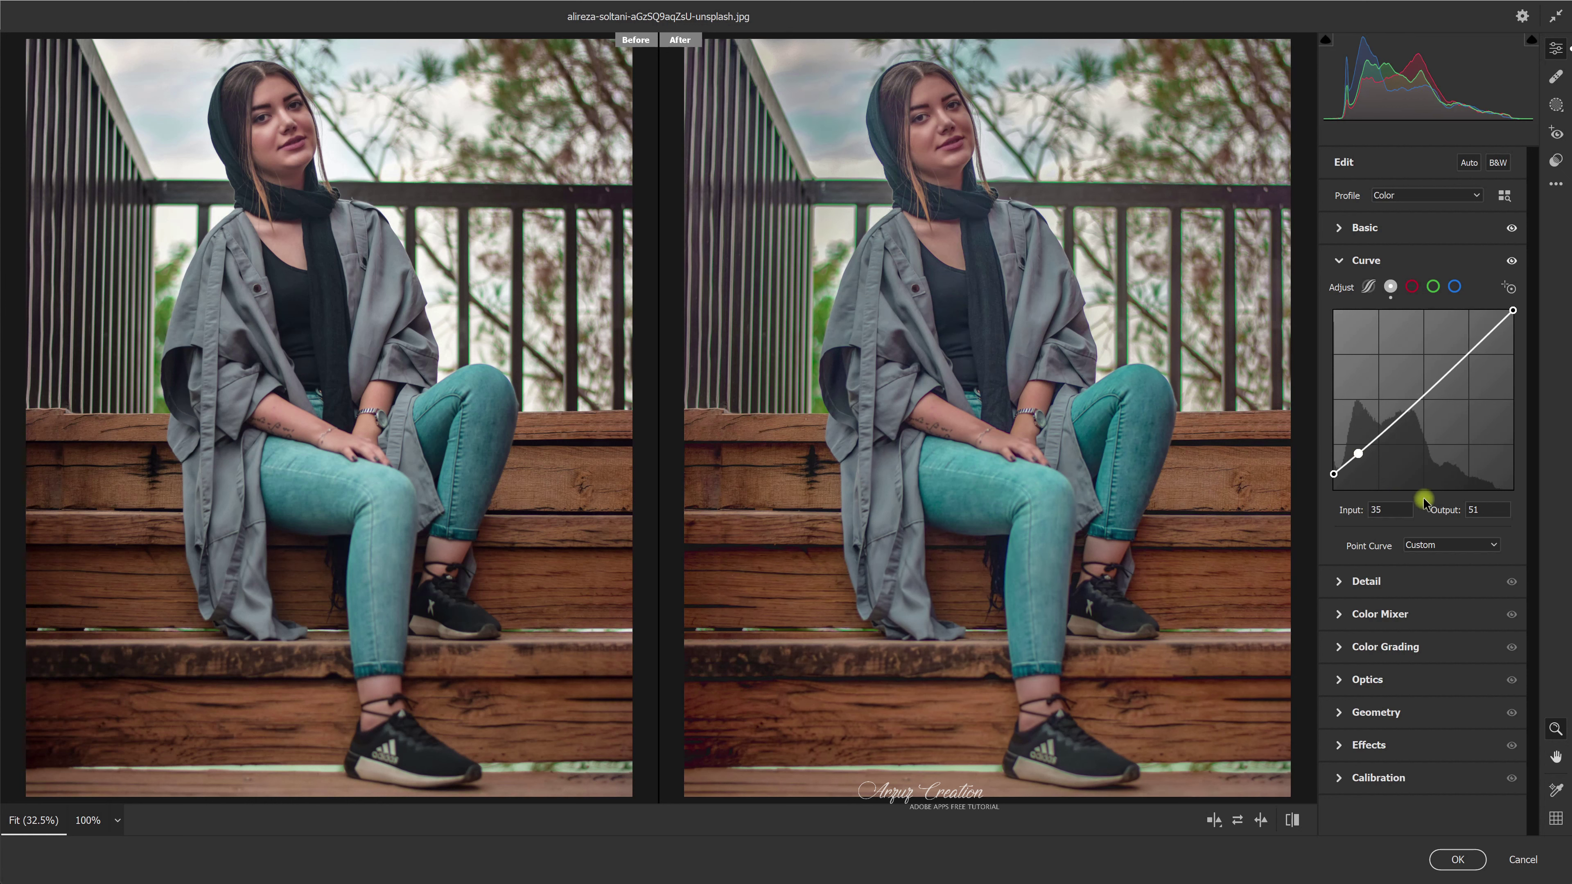
left_click(1464, 510)
type("42")
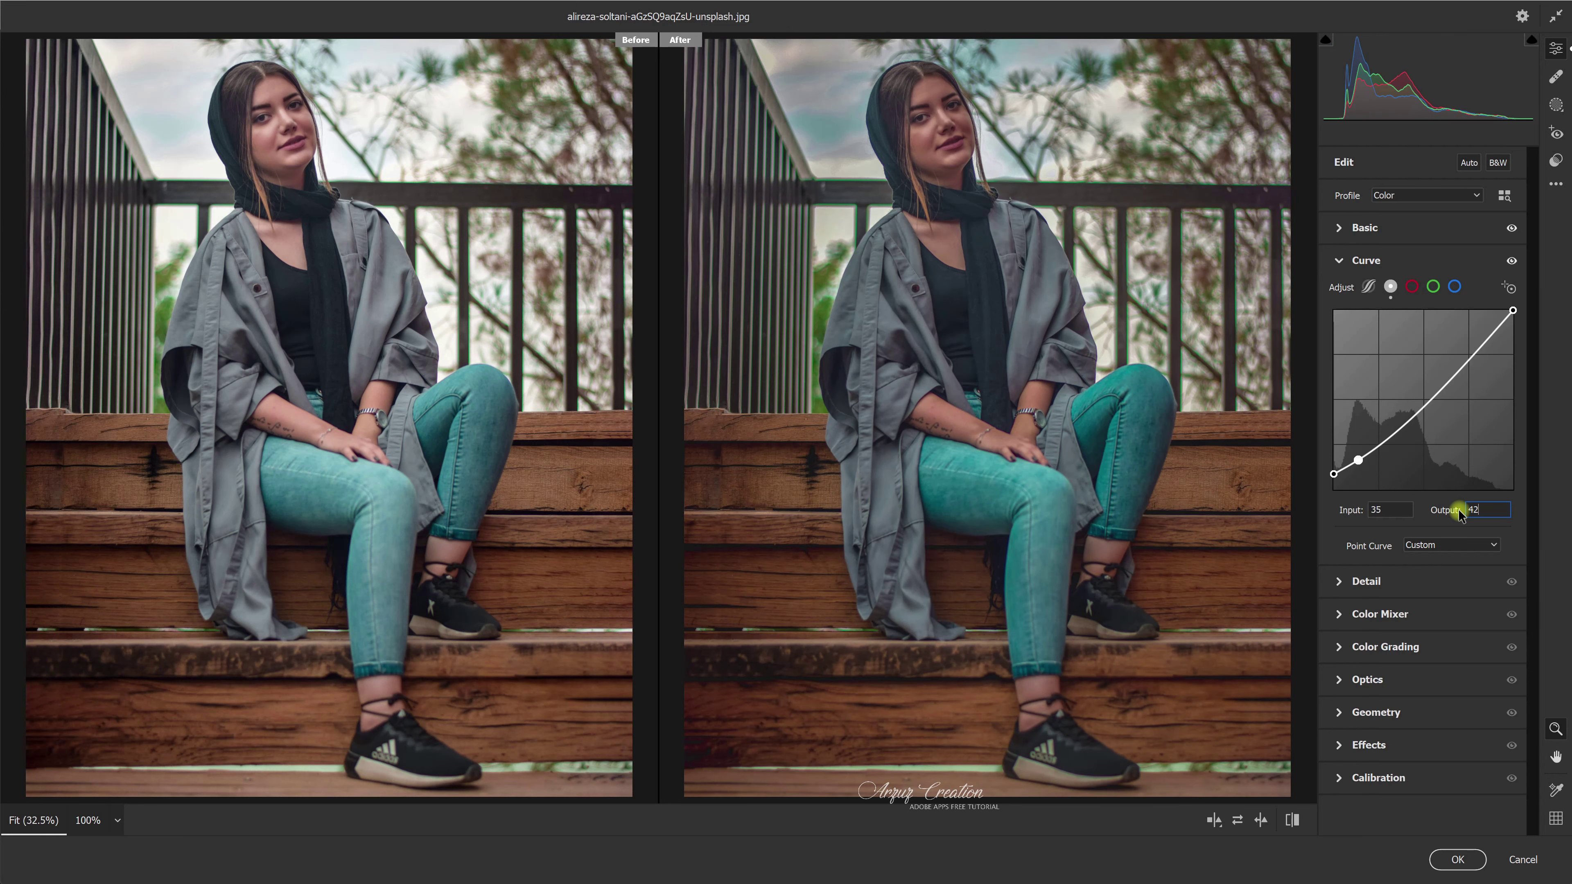
left_click(1359, 519)
type("40")
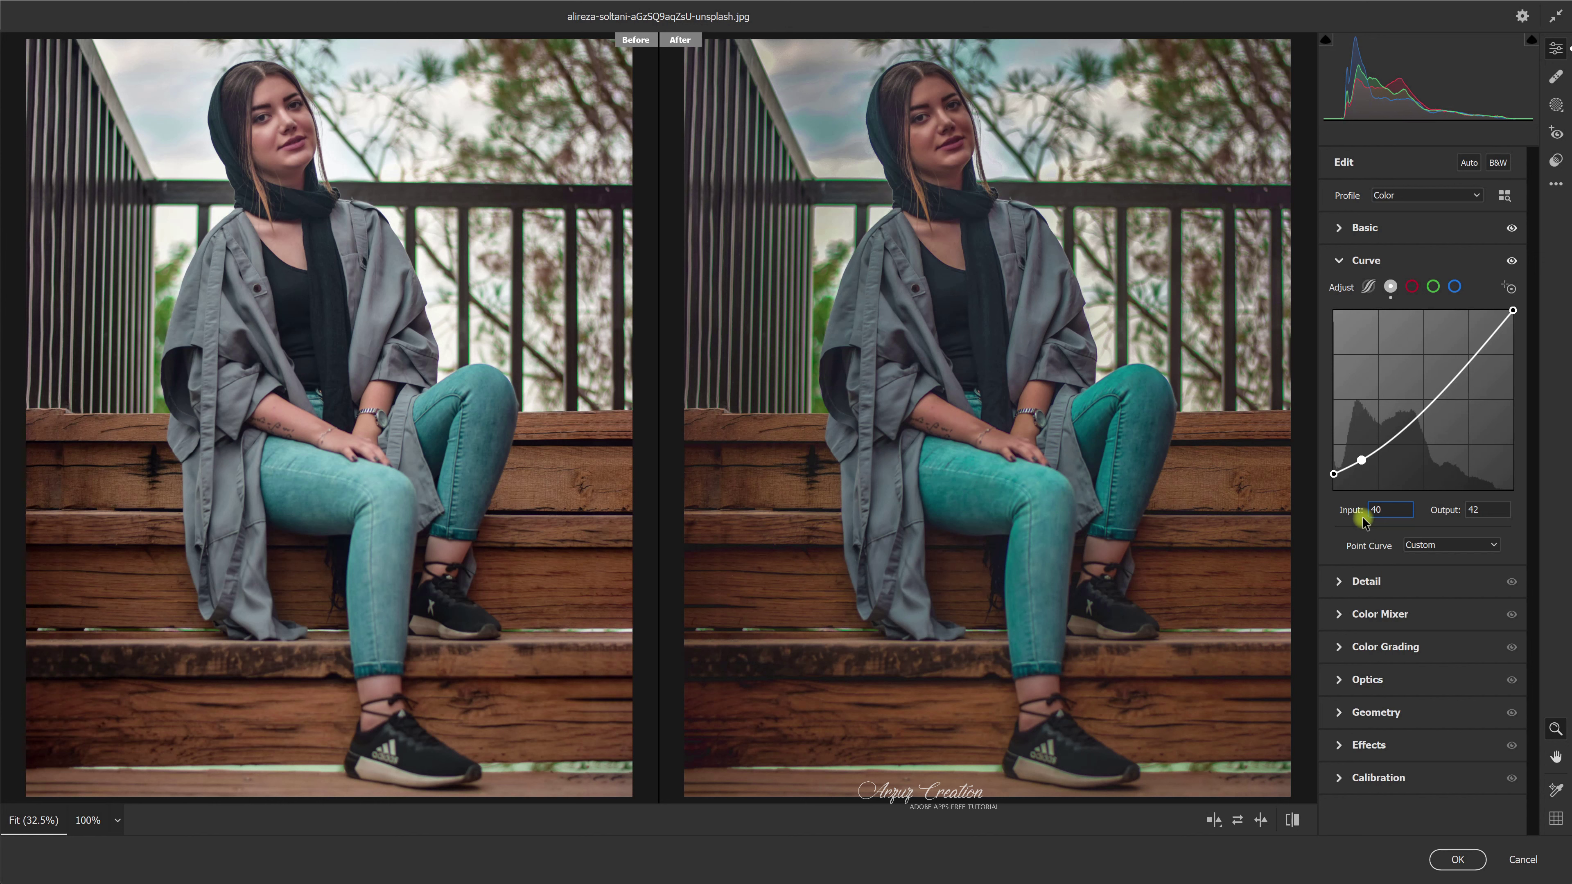
Add a midtone curve point at input 116, output 102.
left_click(1417, 419)
left_click_drag(1417, 419, 1415, 408)
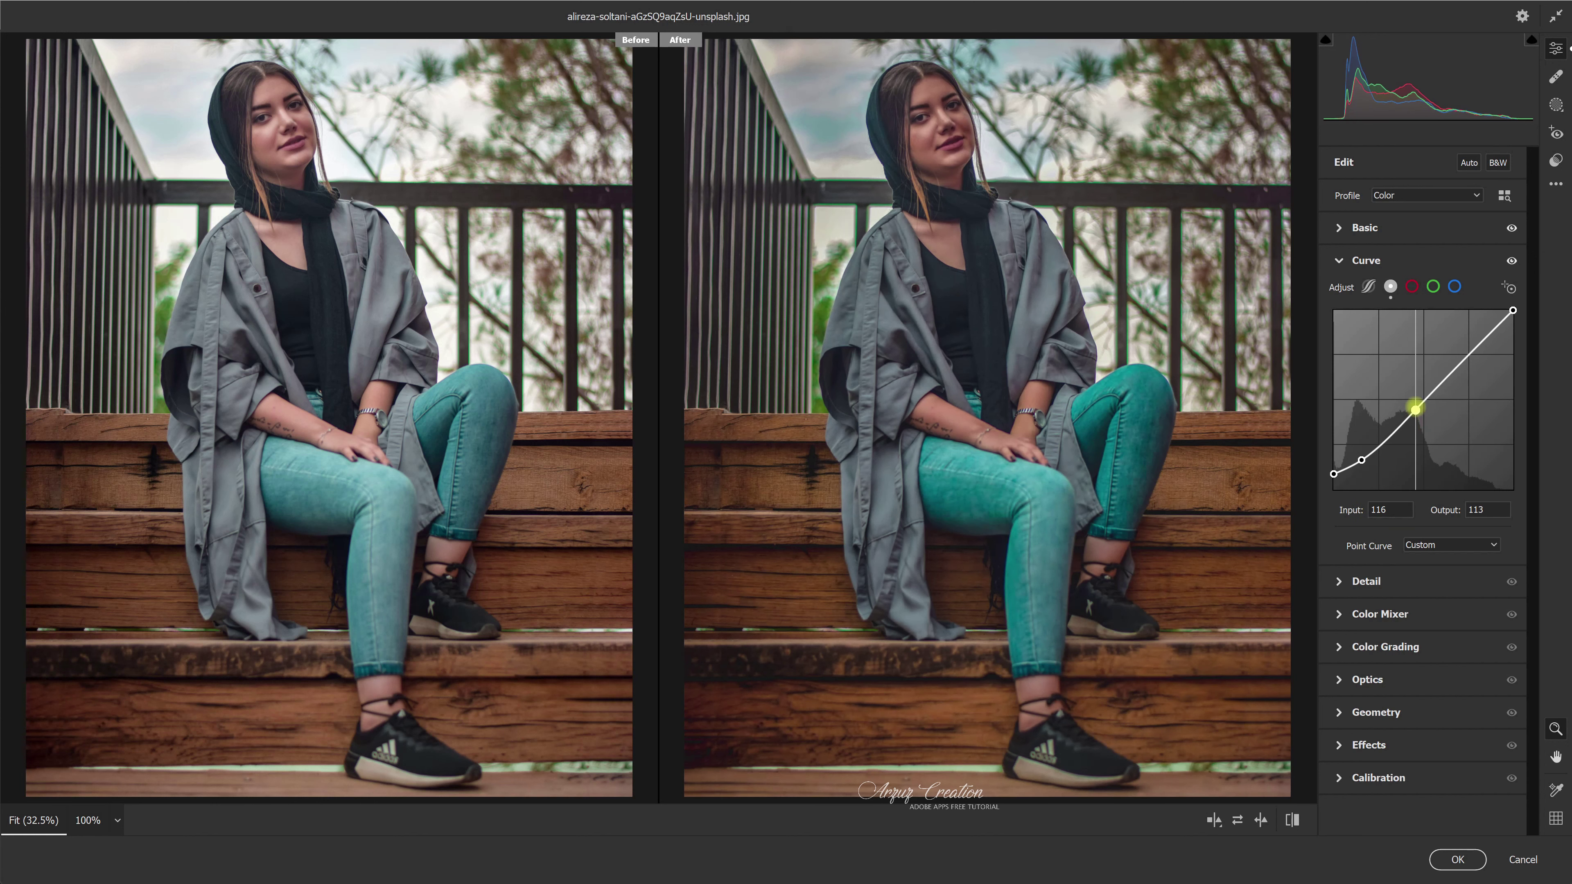
left_click(1480, 510)
left_click_drag(1472, 510, 1486, 510)
type("02")
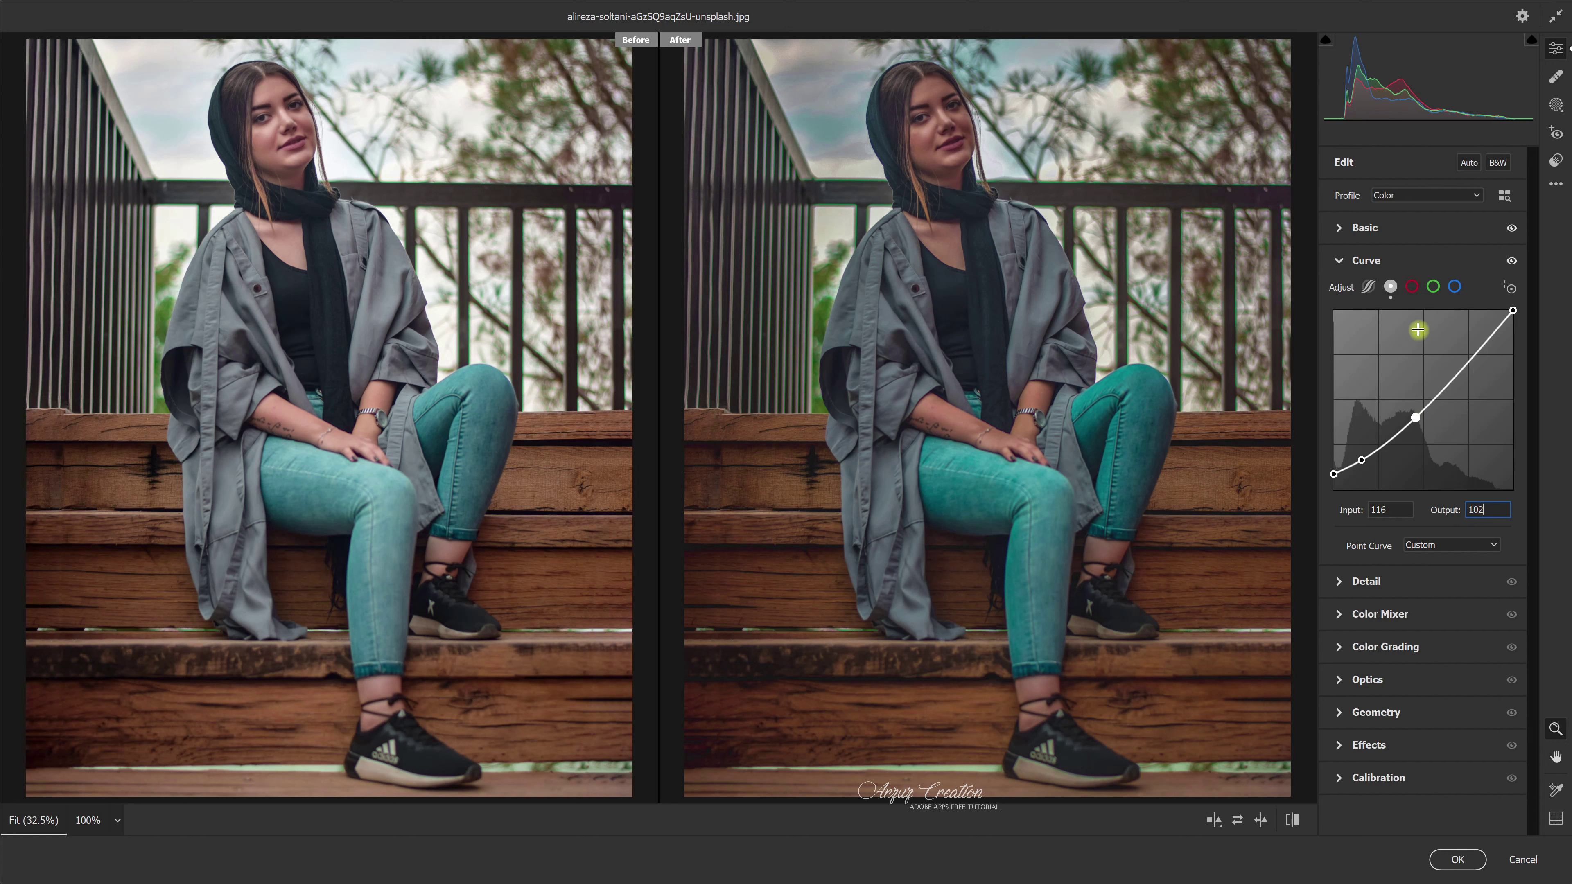
Add a highlight curve point at 196/184 and lower the white endpoint to output 242.
left_click(1470, 354)
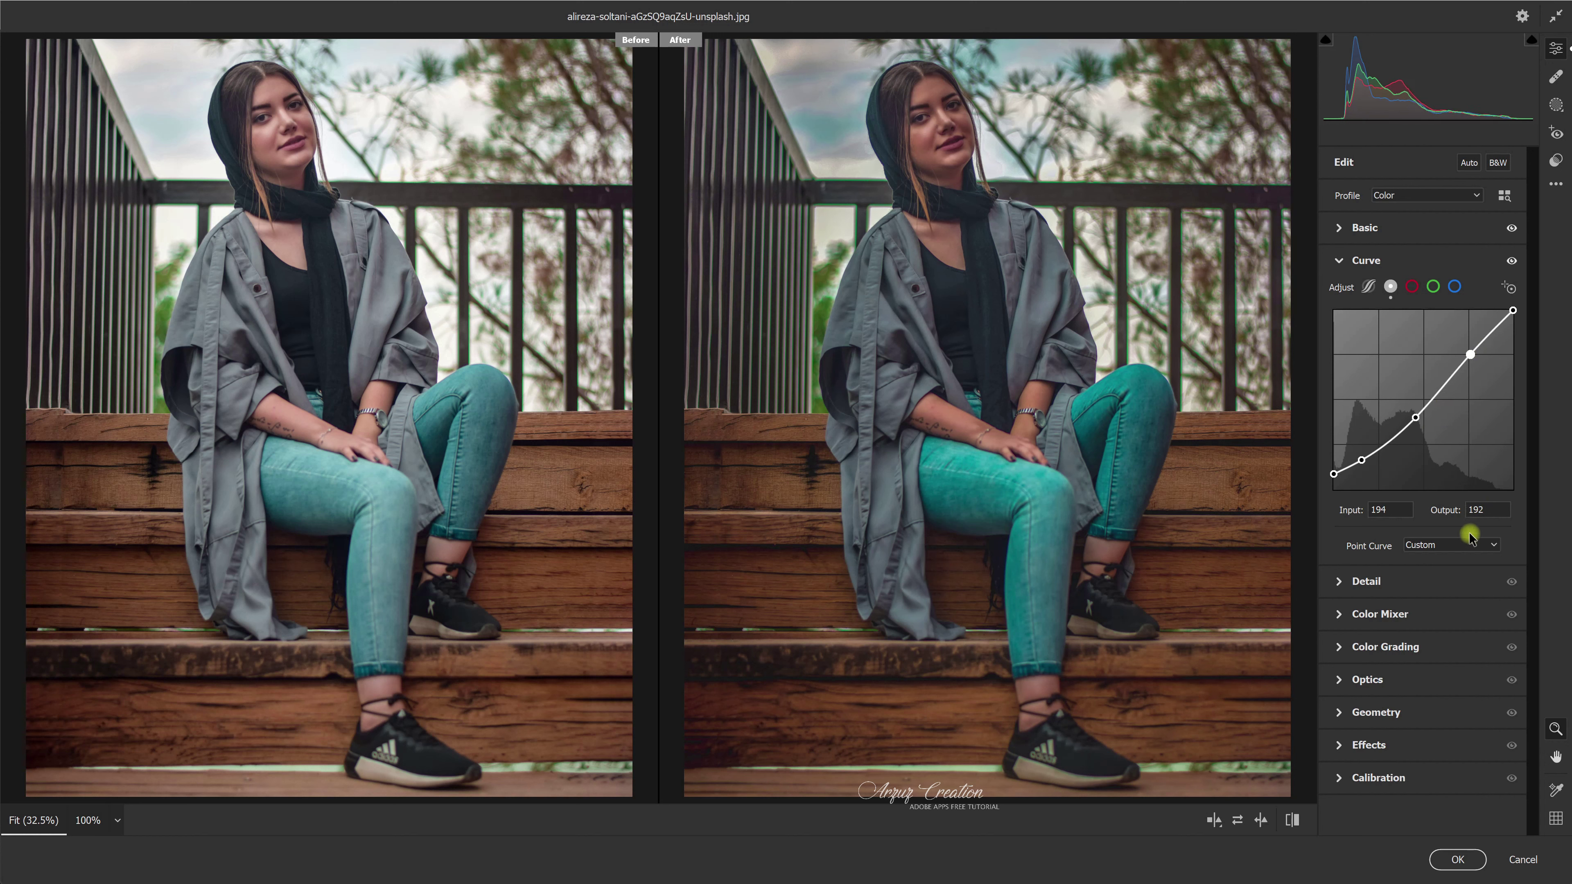
left_click(1476, 509)
type("182")
key("Return")
left_click_drag(1478, 512, 1487, 510)
type("4")
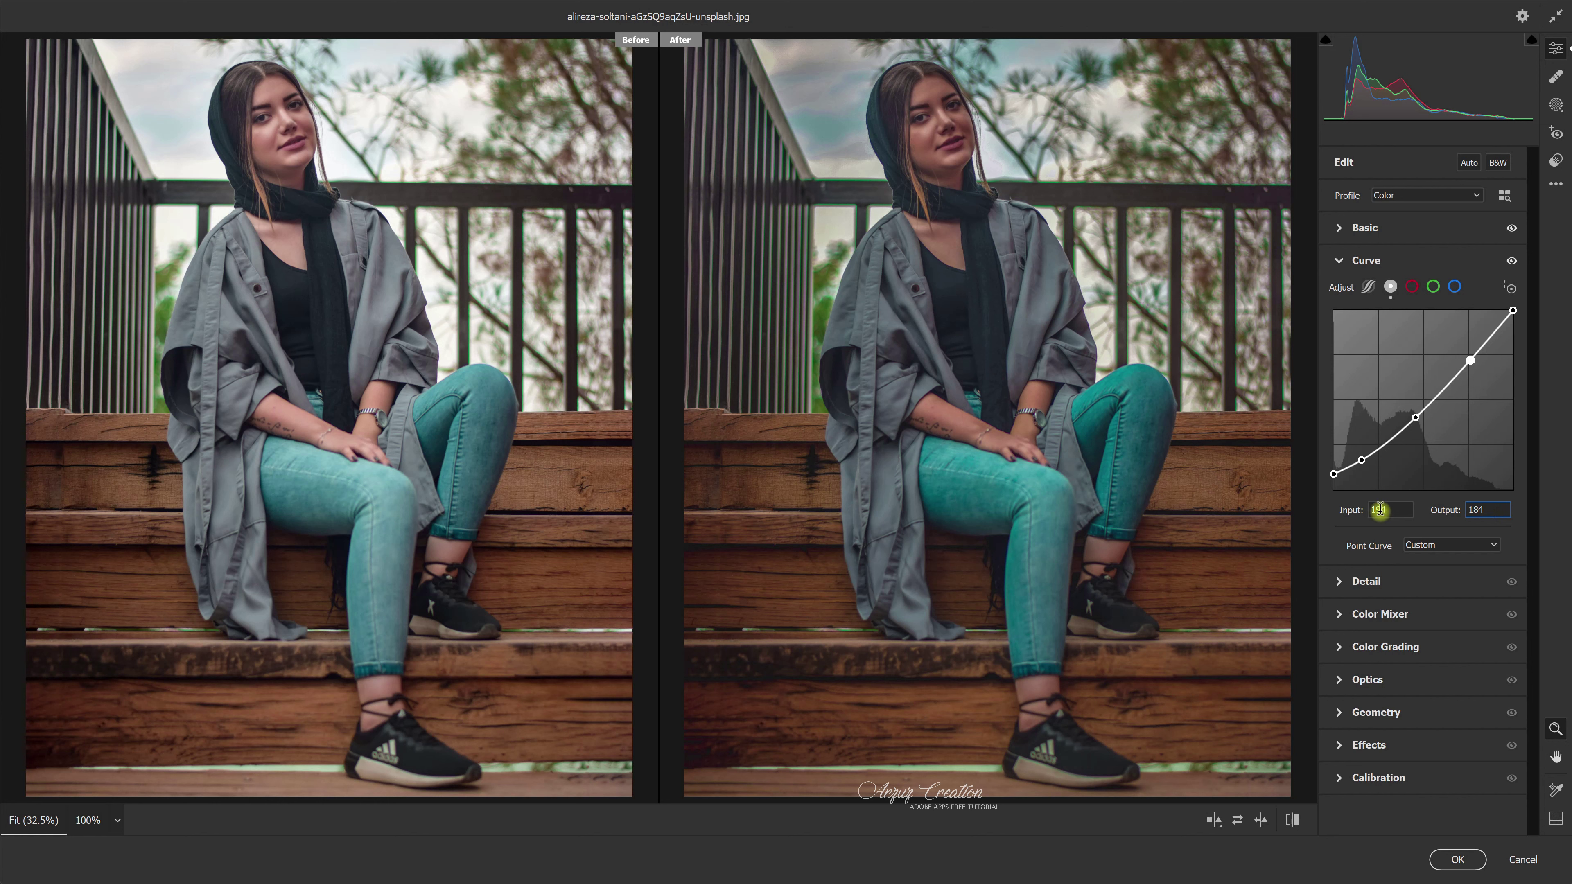
left_click_drag(1382, 510, 1389, 511)
type("6")
left_click(1513, 311)
left_click_drag(1512, 312, 1513, 320)
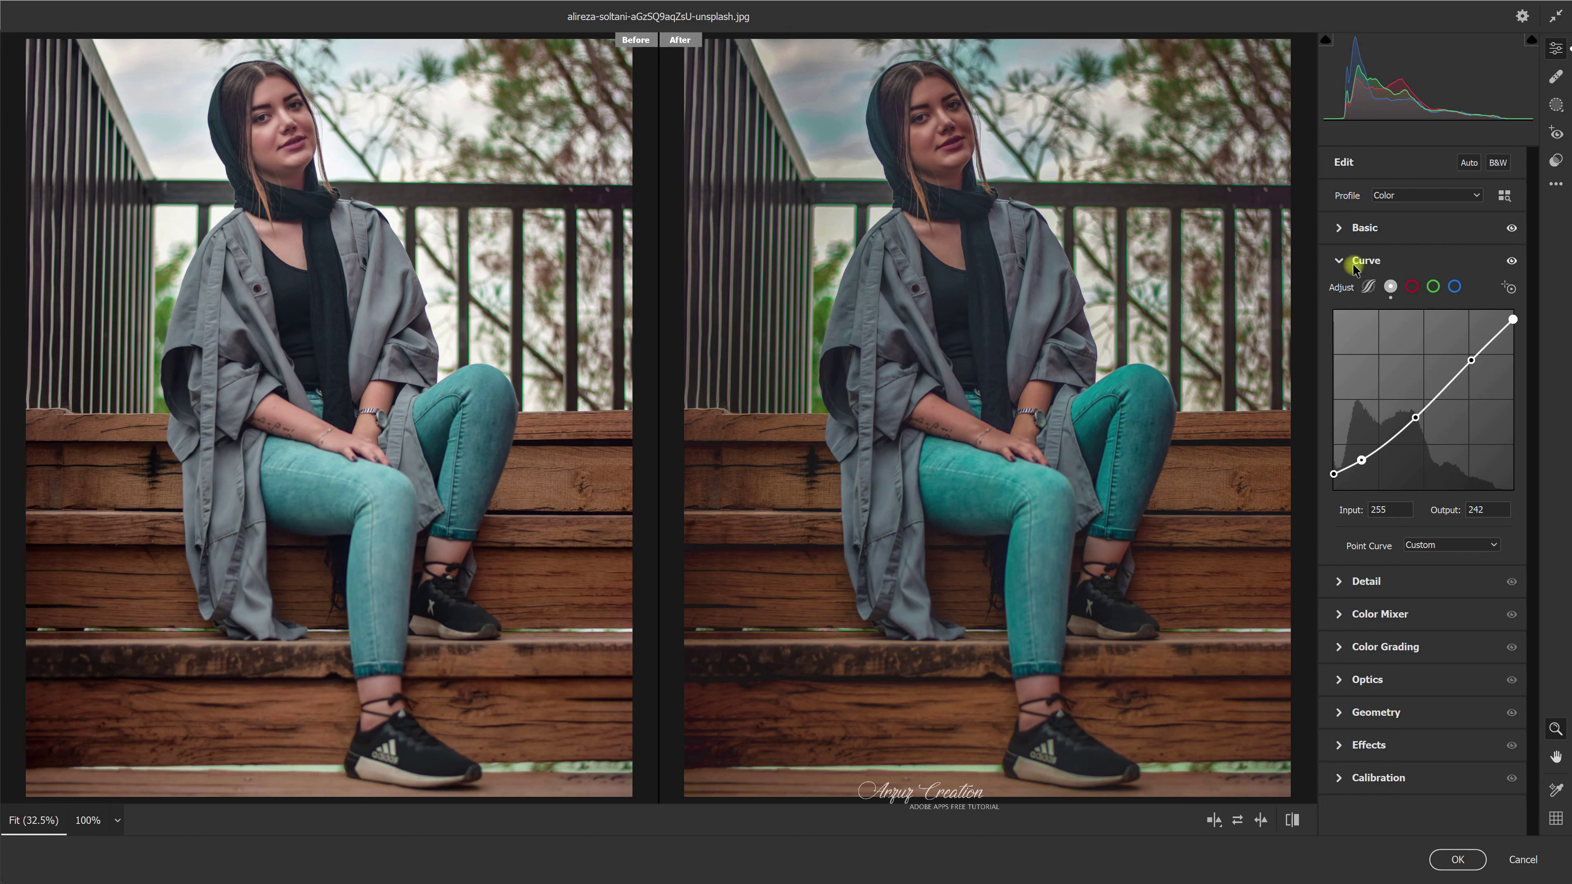
left_click(1338, 261)
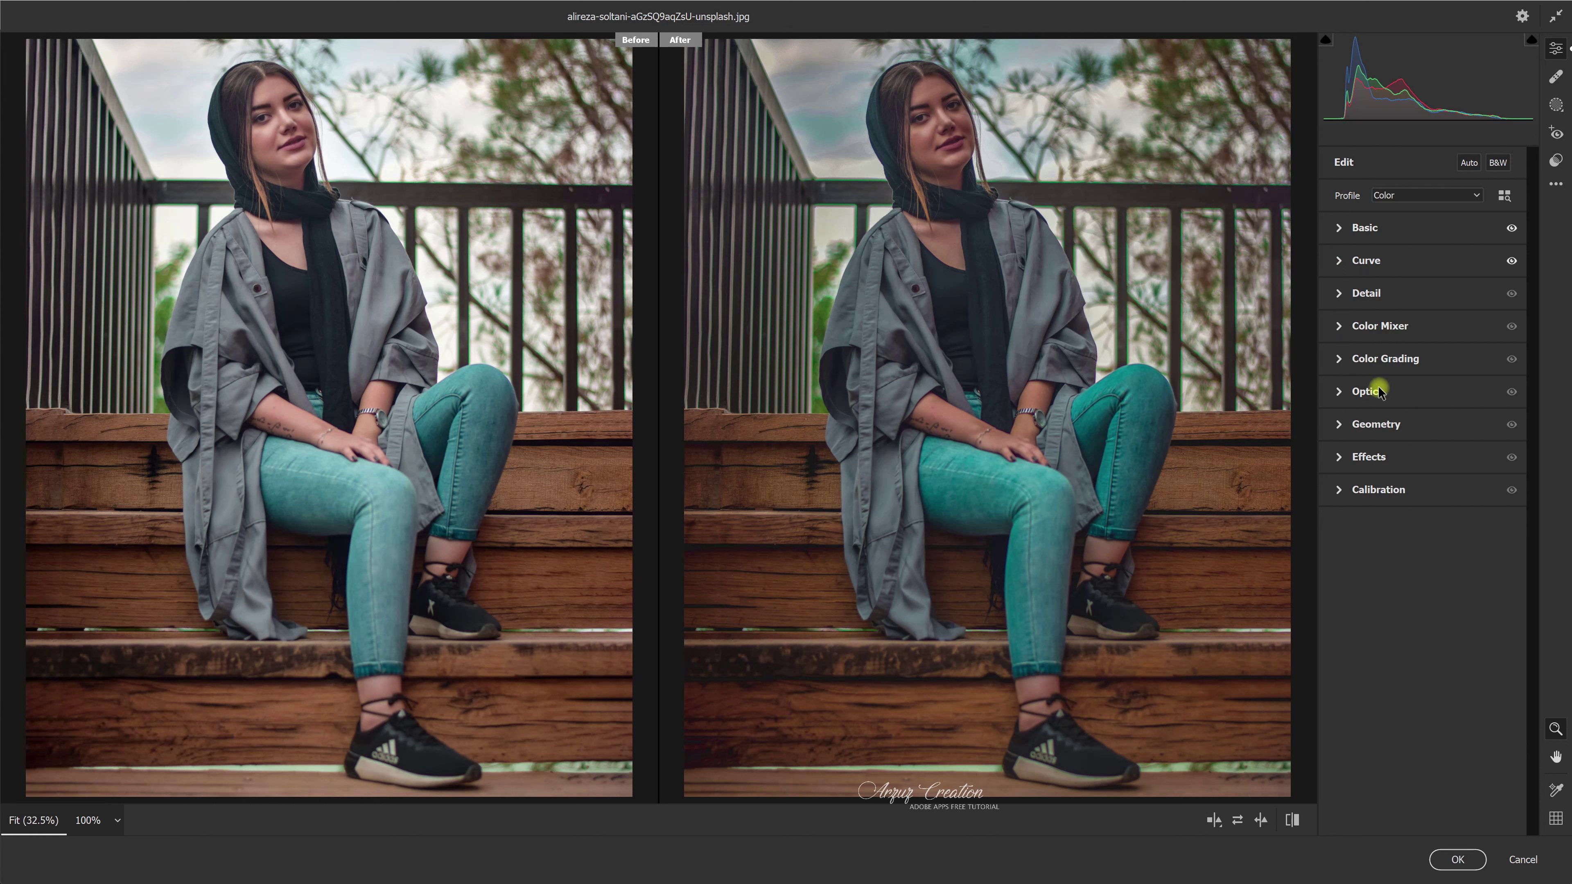
Sharpen the portrait with Amount 53 and Radius 1.9.
left_click(1340, 294)
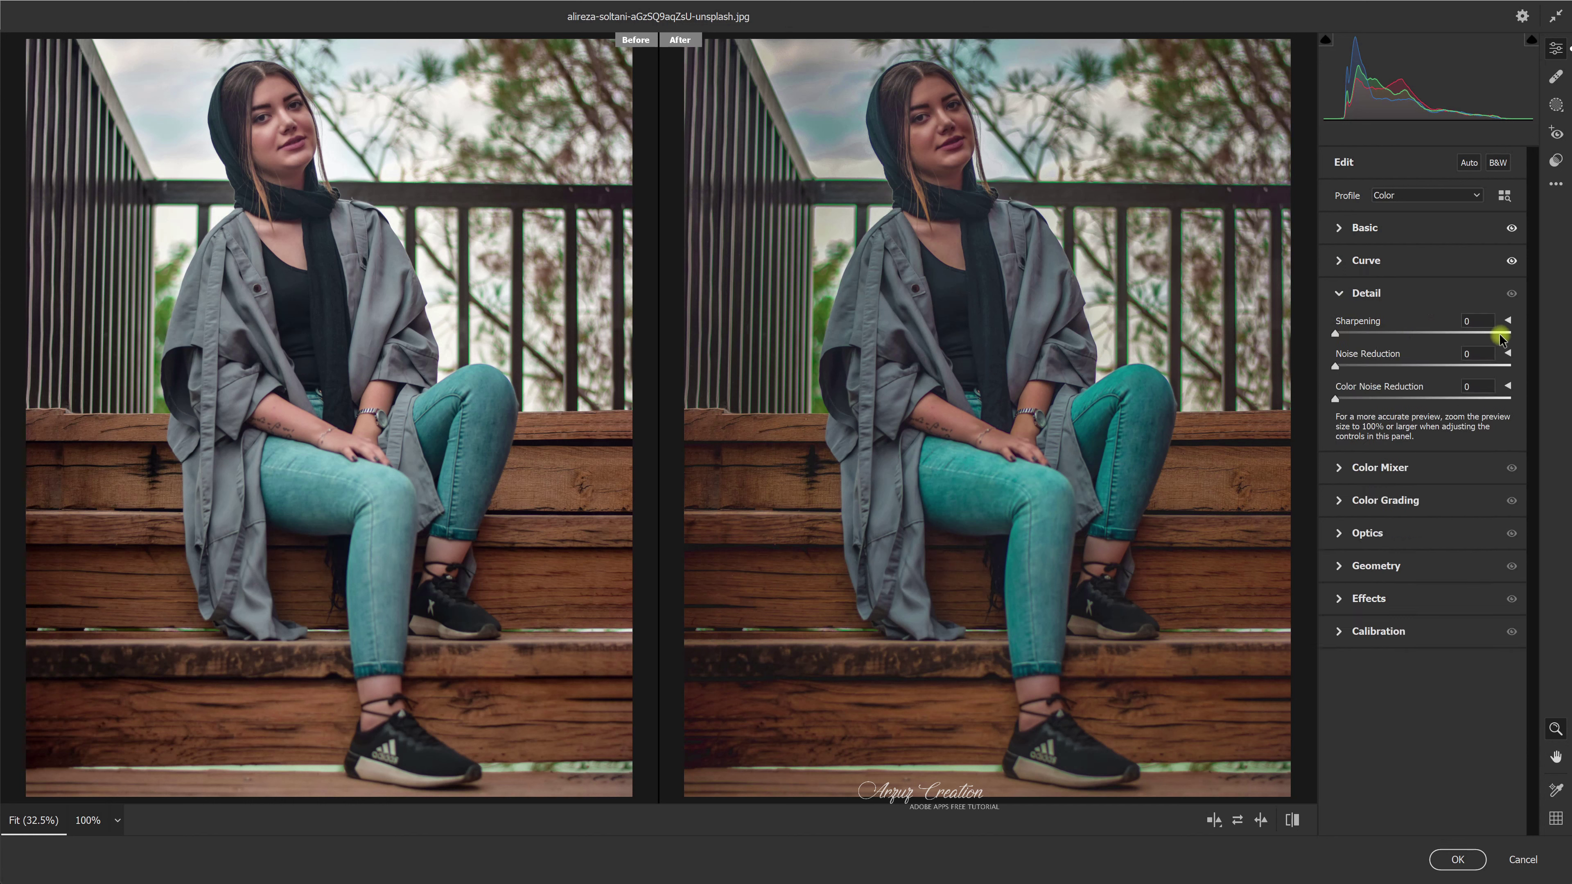
left_click(1508, 321)
left_click_drag(1338, 335, 1402, 337)
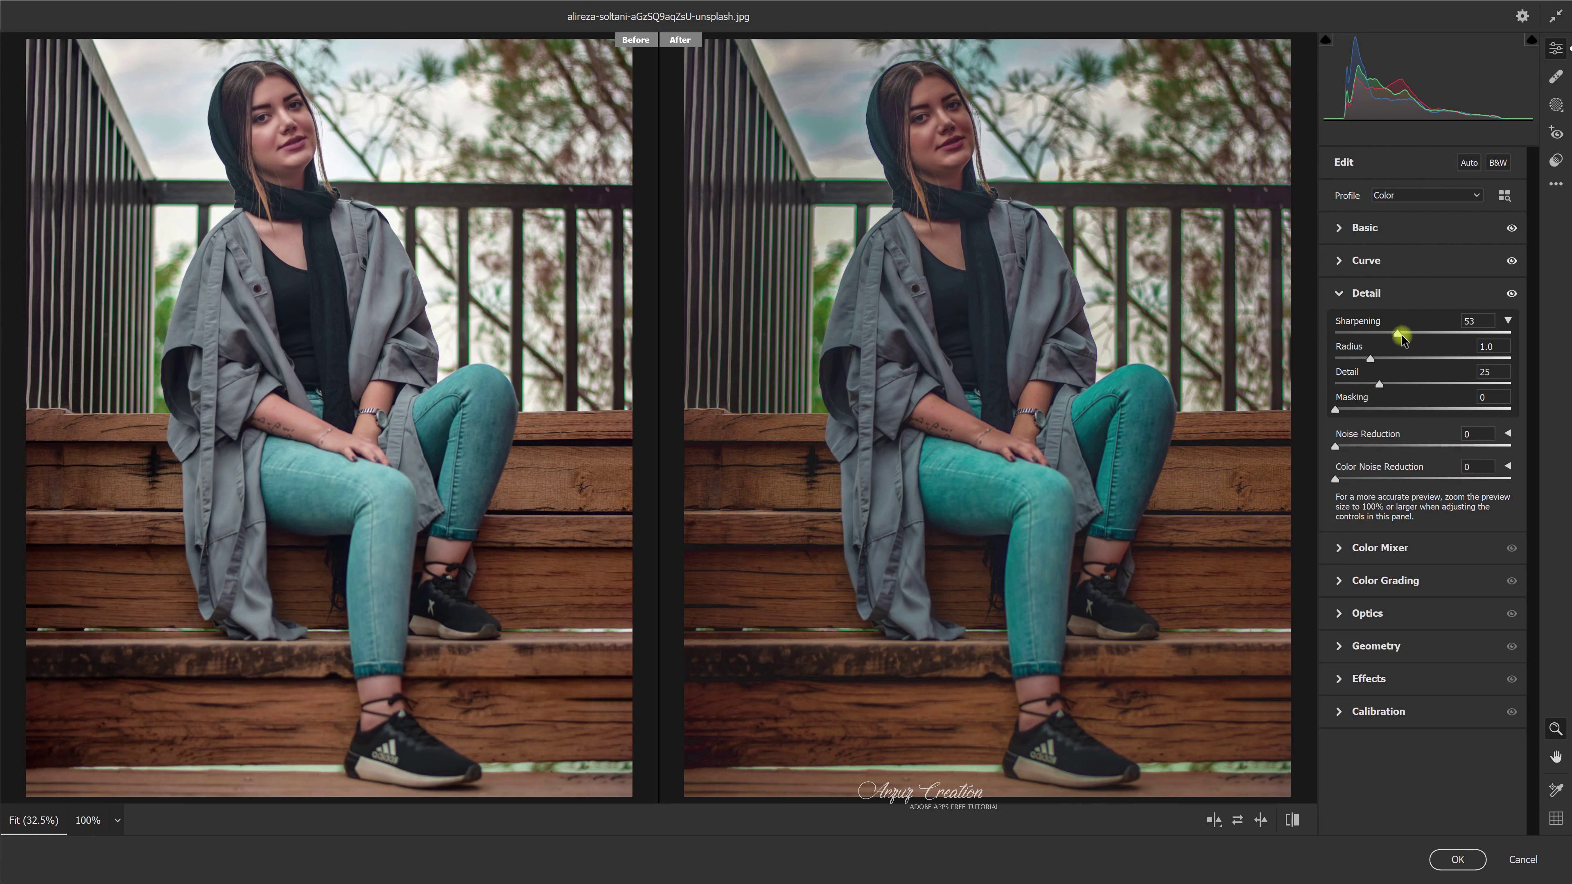
left_click(1494, 347)
type("1.9")
Set noise reduction 35 (detail 53) and colour noise reduction 42 (detail 92, smoothness 88).
left_click(1507, 434)
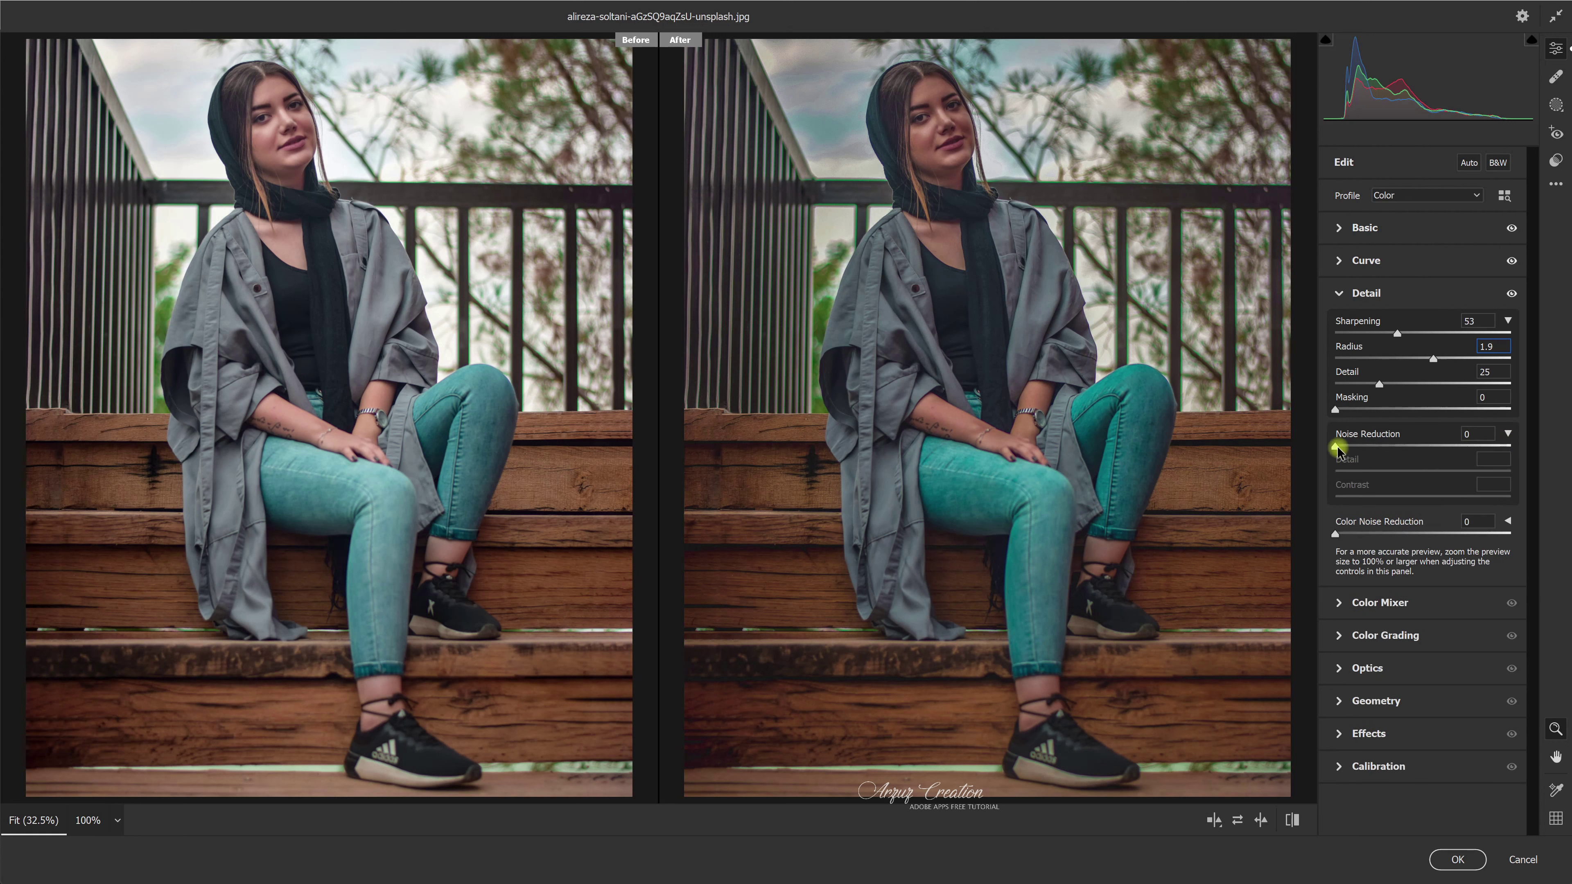
left_click_drag(1337, 445, 1398, 448)
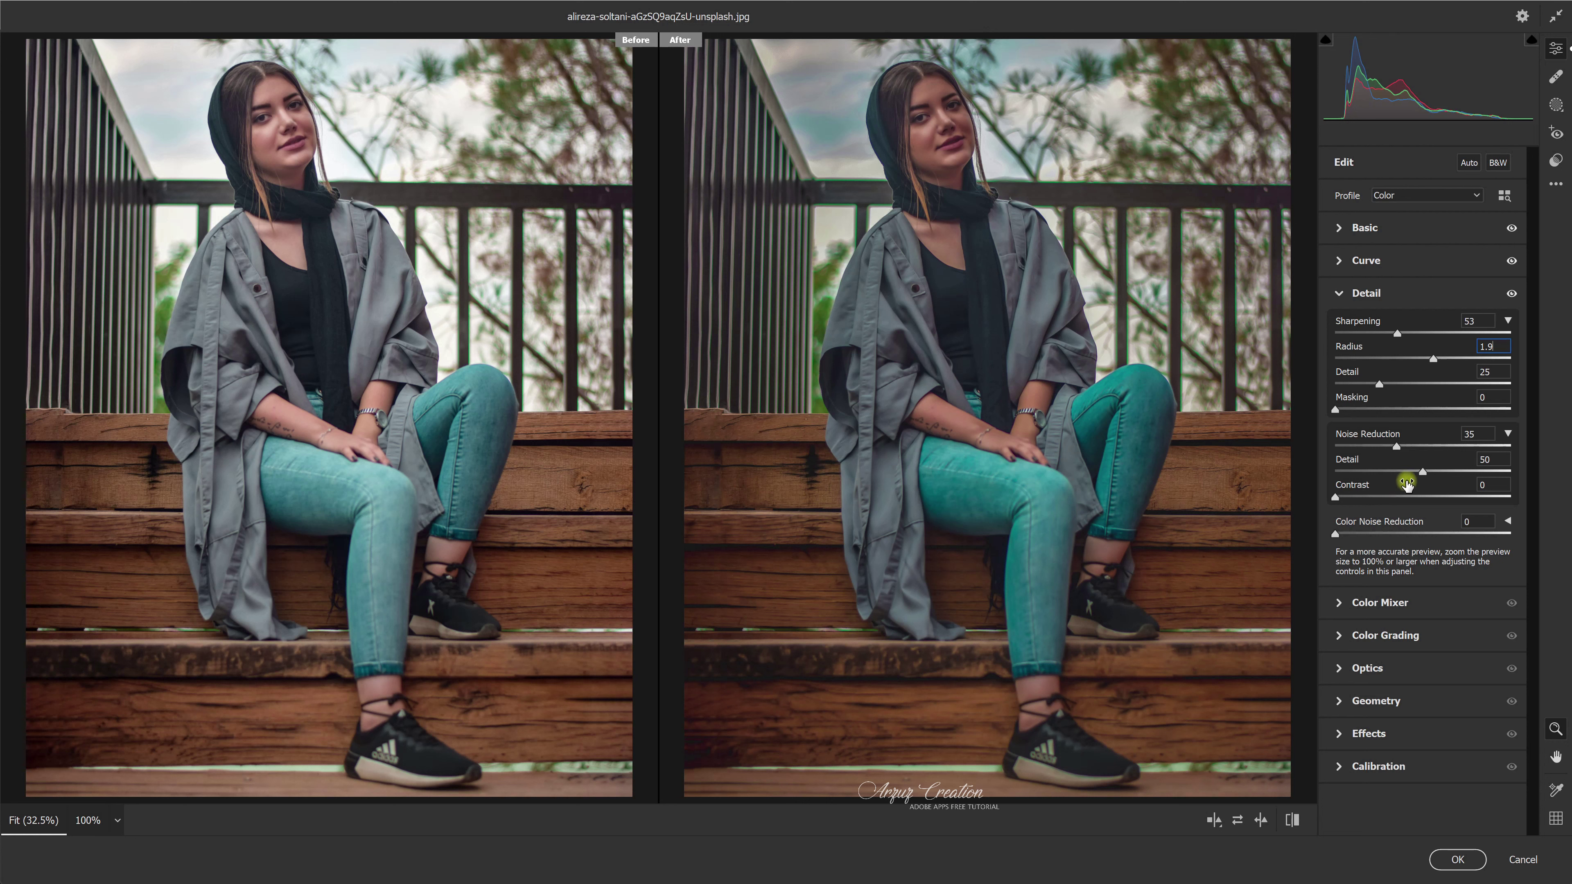
left_click_drag(1429, 474, 1431, 477)
left_click(1510, 523)
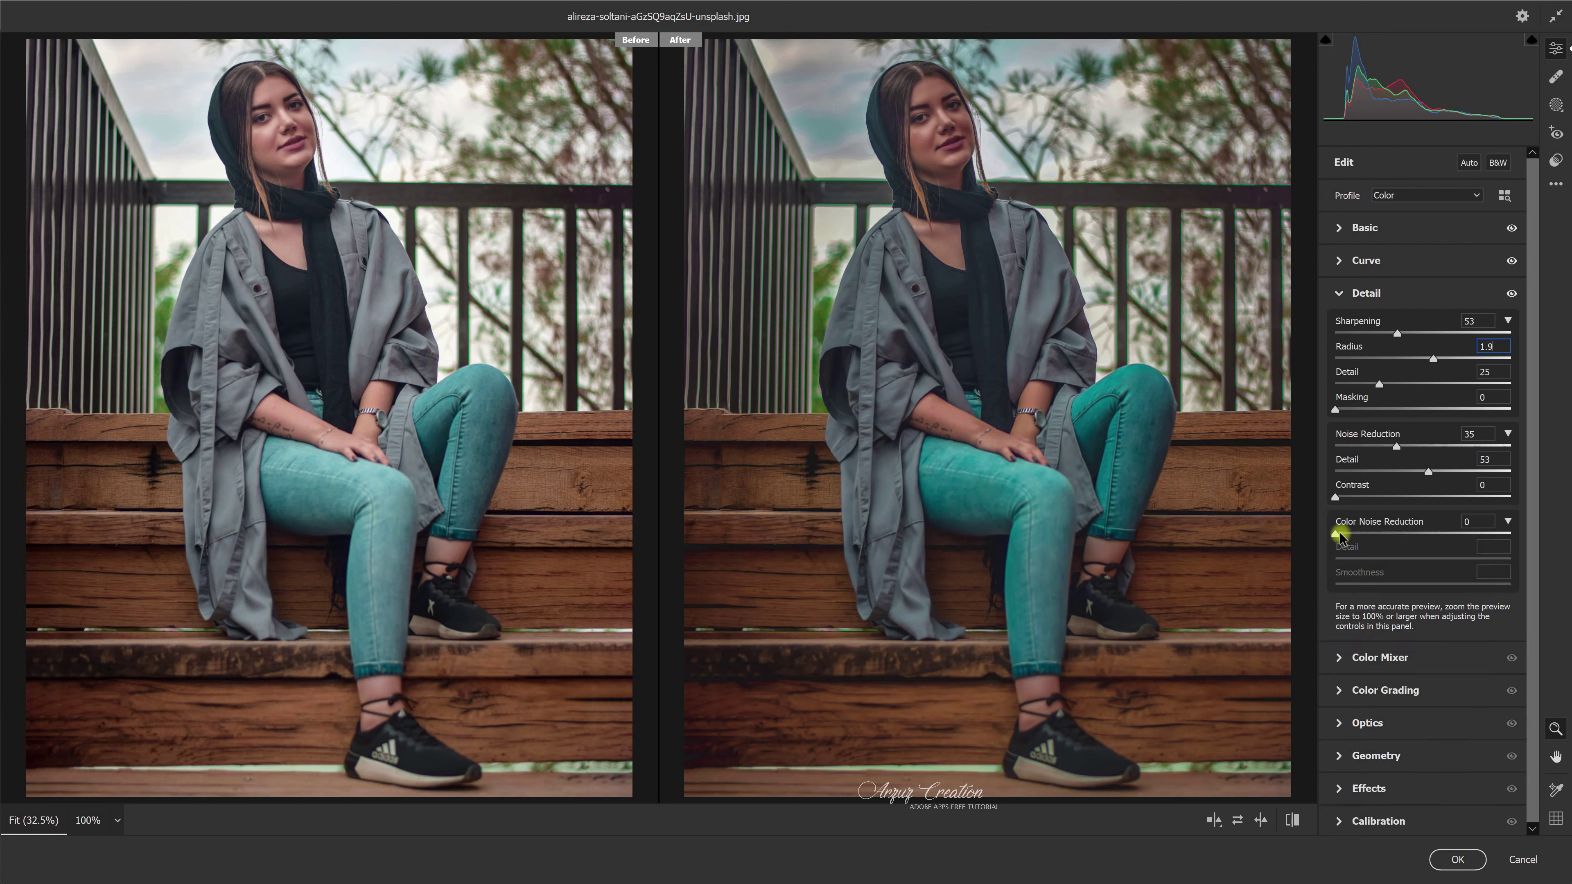
left_click_drag(1337, 534, 1411, 536)
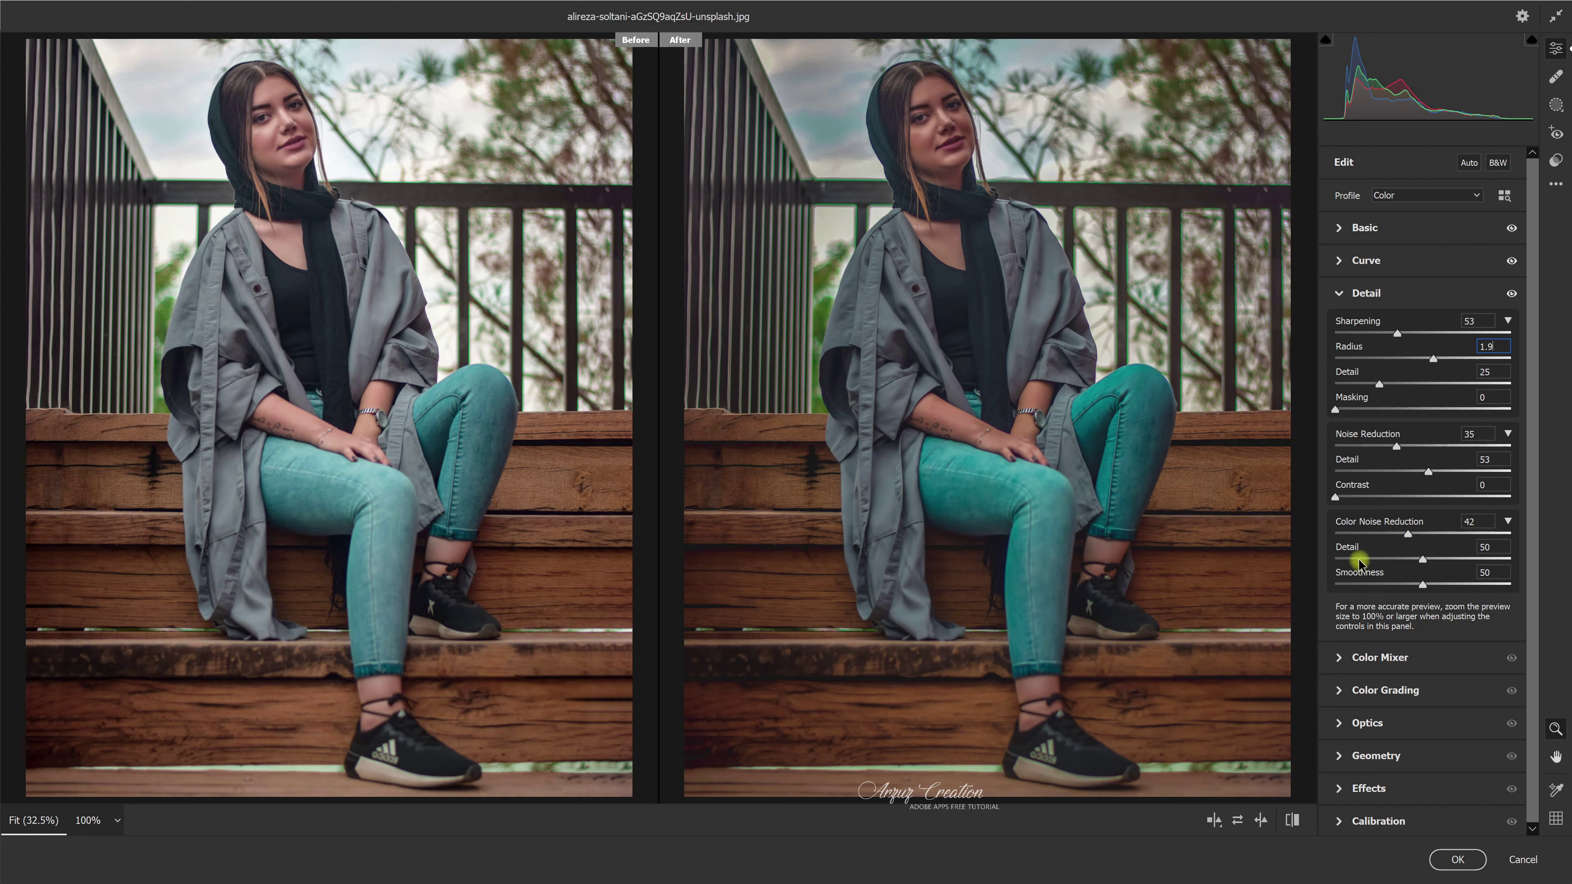
left_click_drag(1421, 560, 1495, 567)
left_click_drag(1423, 585, 1492, 587)
In the Color Mixer Hue tab, shift Reds +25, Oranges -13 and Yellows -60.
left_click(1338, 294)
left_click(1339, 326)
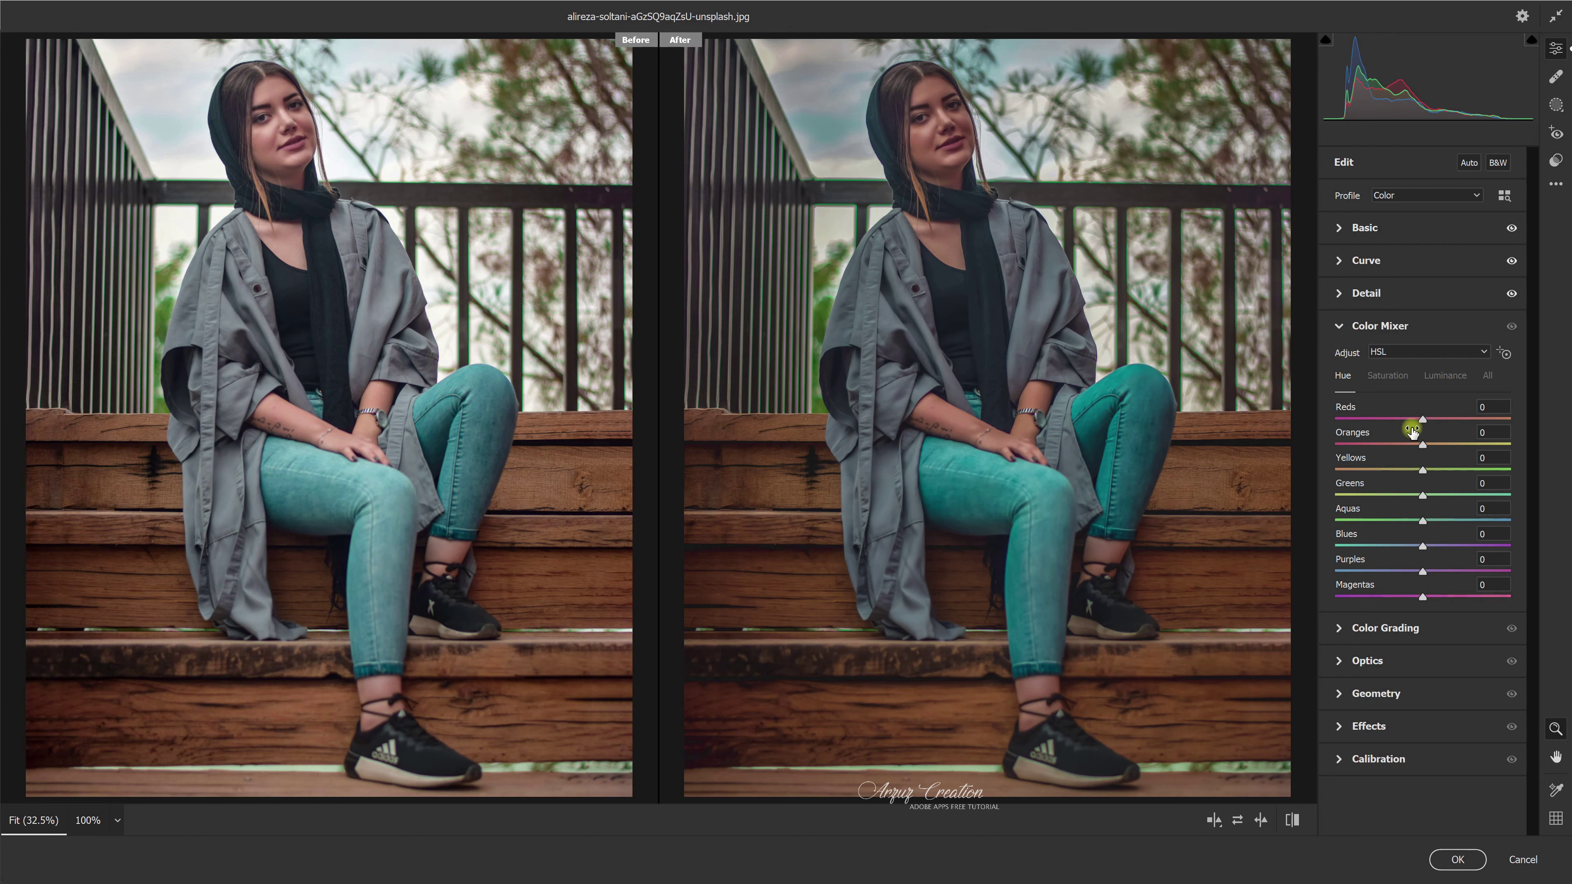
left_click(1423, 420)
left_click_drag(1444, 419, 1446, 419)
left_click_drag(1422, 445, 1410, 446)
left_click(1422, 472)
left_click_drag(1422, 474, 1376, 474)
Shift the Greens hue +80, Aquas +58 and Blues -20.
left_click_drag(1420, 496, 1488, 496)
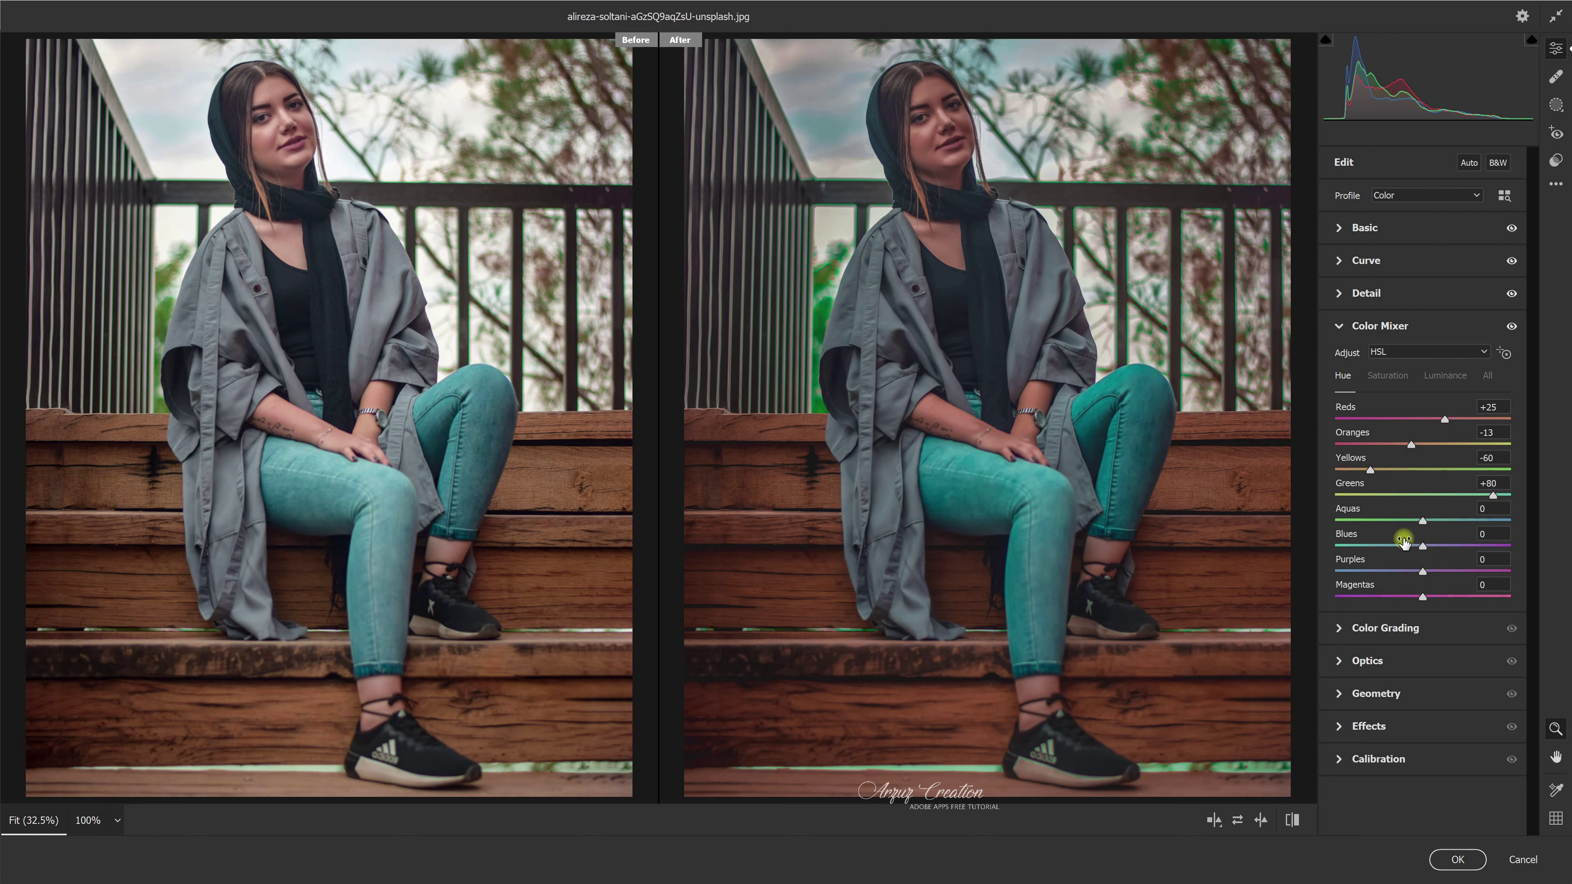
left_click_drag(1423, 520, 1475, 520)
left_click_drag(1423, 546, 1405, 546)
left_click_drag(1404, 549, 1407, 552)
left_click(1388, 376)
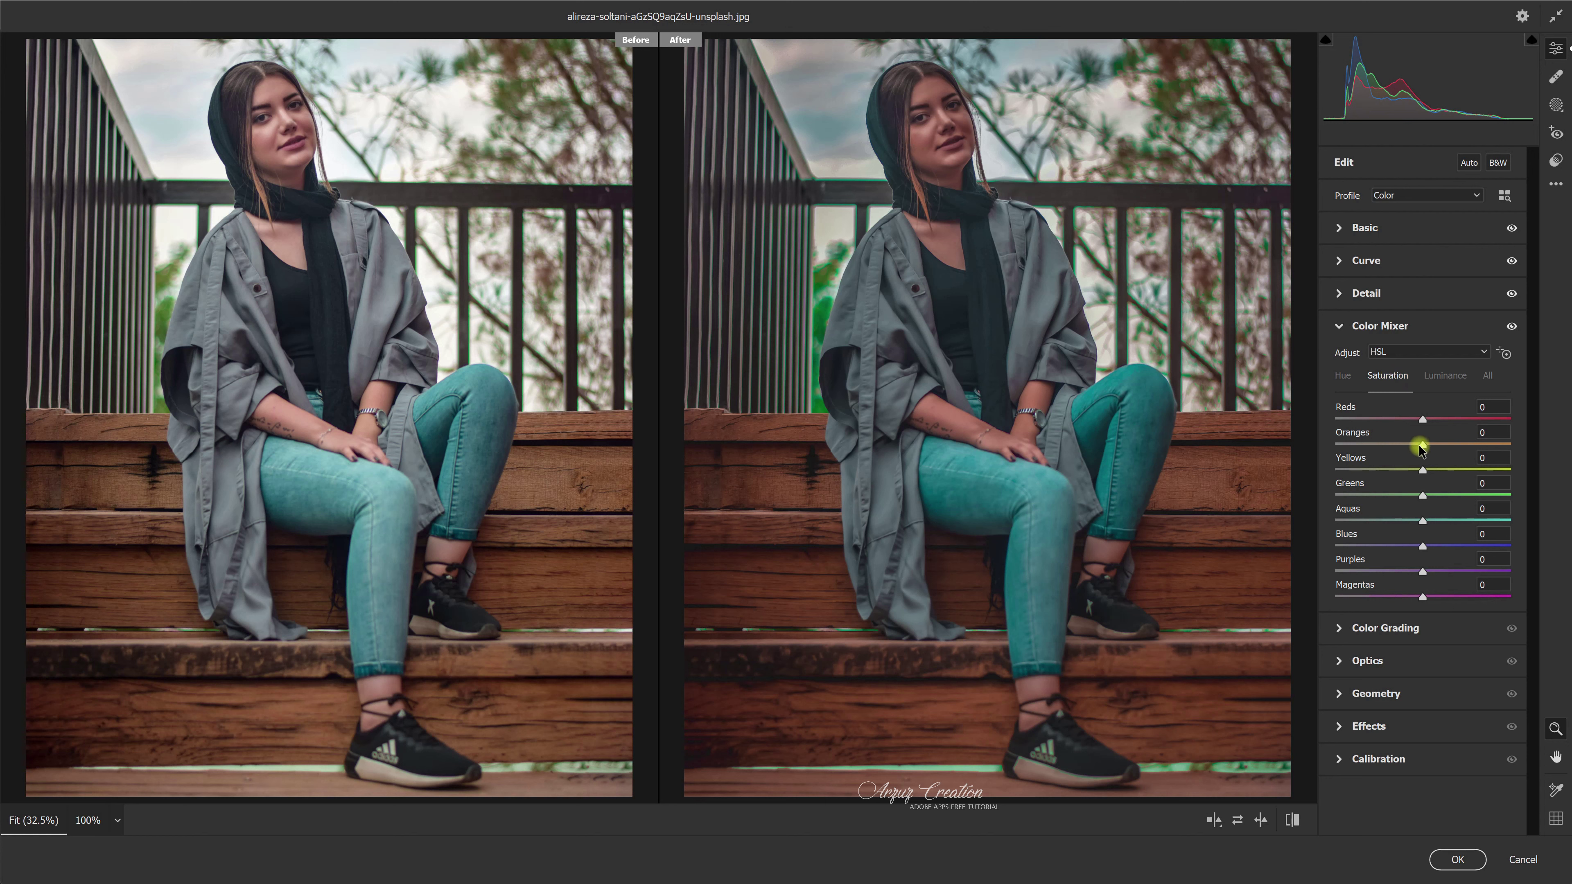
Lower saturation of Oranges to -6, Yellows -25, Greens -80, Aquas -21 and Blues -8.
left_click_drag(1419, 447, 1417, 446)
left_click_drag(1422, 469, 1402, 473)
left_click_drag(1421, 495, 1351, 510)
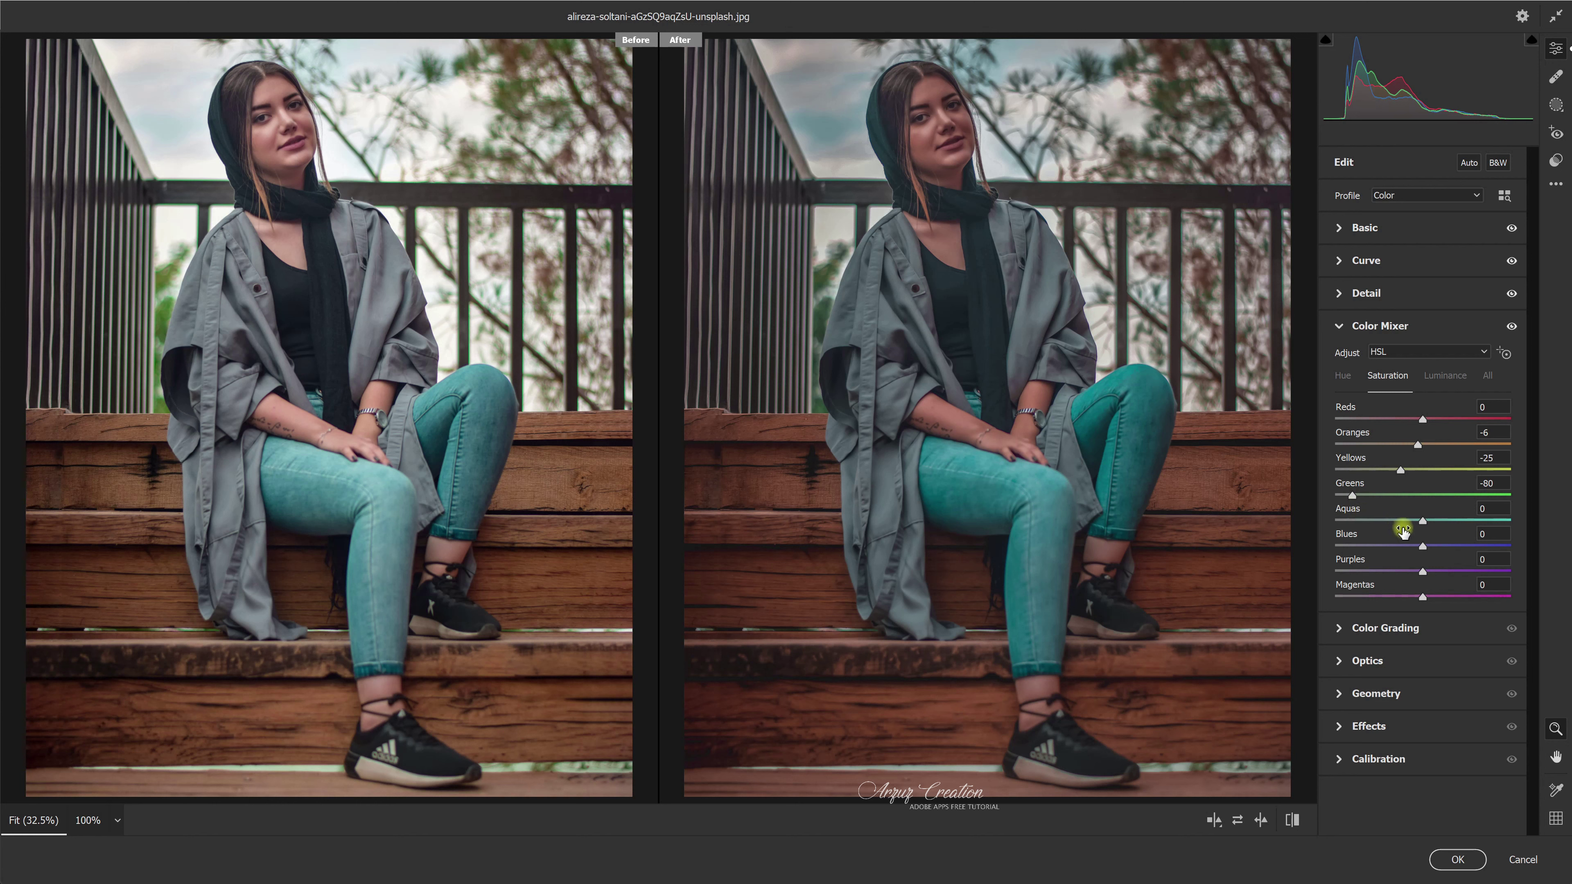
mouse_move(1420, 520)
left_mouse_down()
mouse_move(1387, 525)
mouse_move(1413, 550)
left_mouse_up()
Set luminance Reds +38, Oranges +50, Yellows +19, Greens +30, Aquas +50 and Blues -16.
left_click(1444, 377)
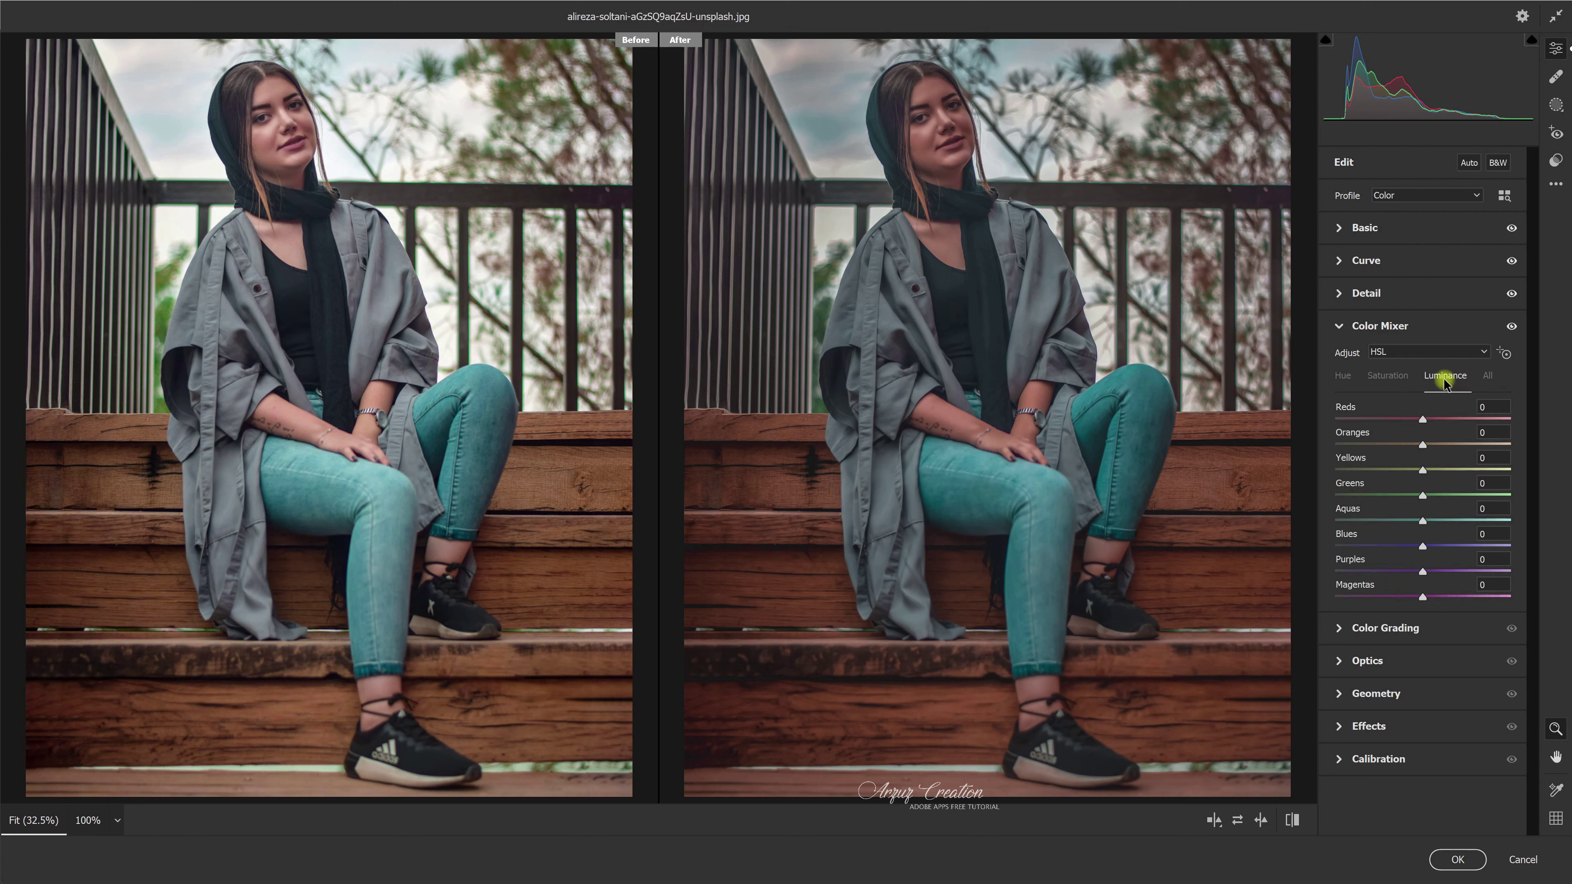
left_click_drag(1421, 423, 1435, 424)
mouse_move(1422, 444)
left_mouse_down()
mouse_move(1470, 450)
mouse_move(1438, 471)
left_mouse_up()
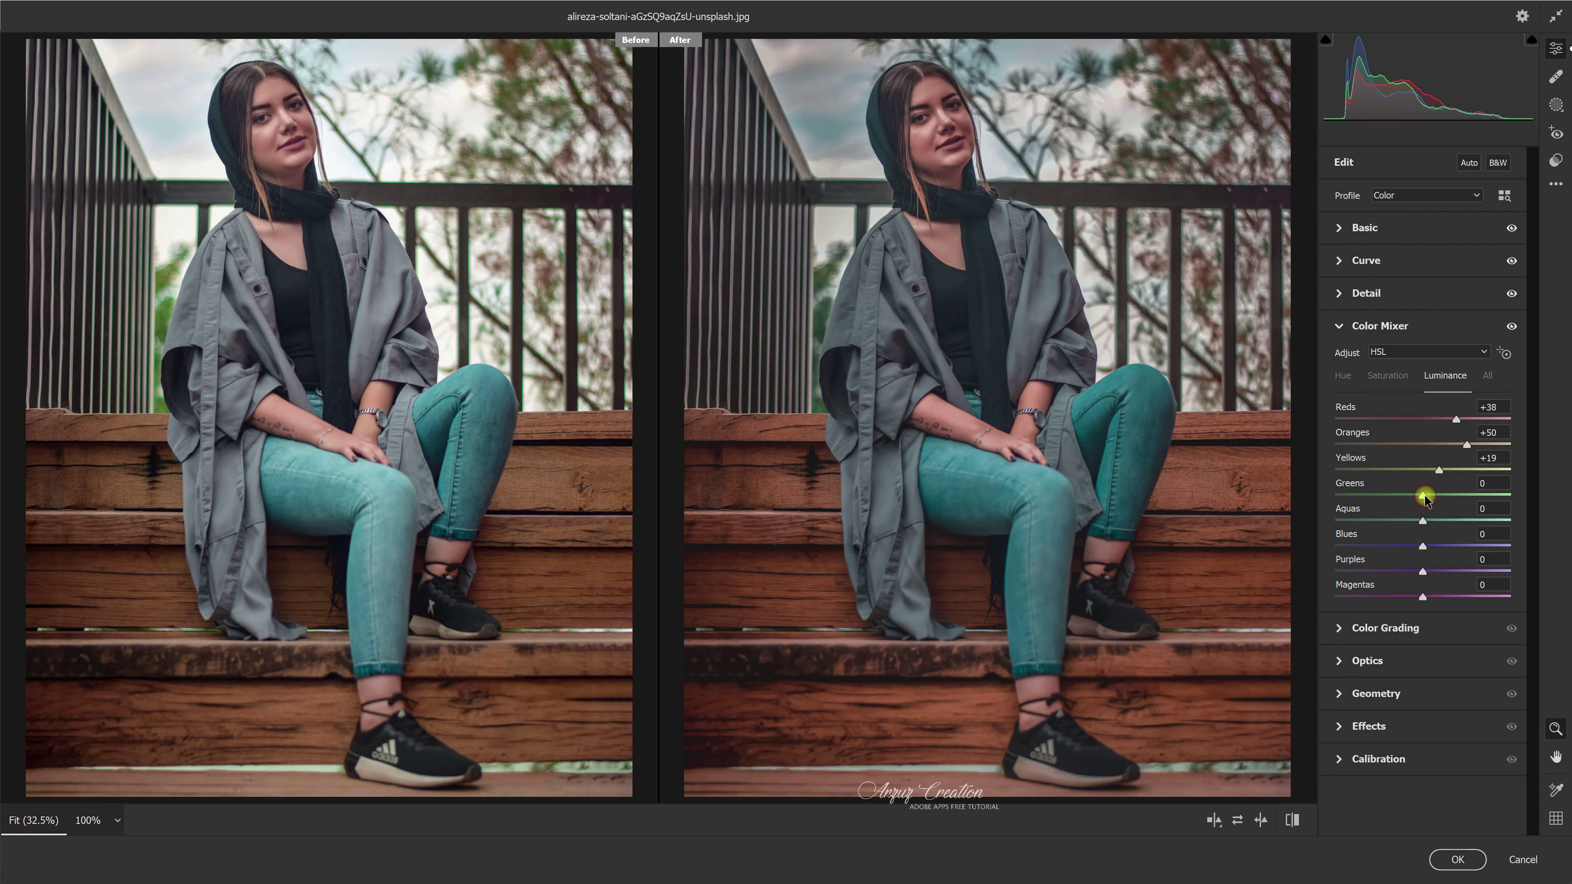
left_click_drag(1425, 497, 1442, 499)
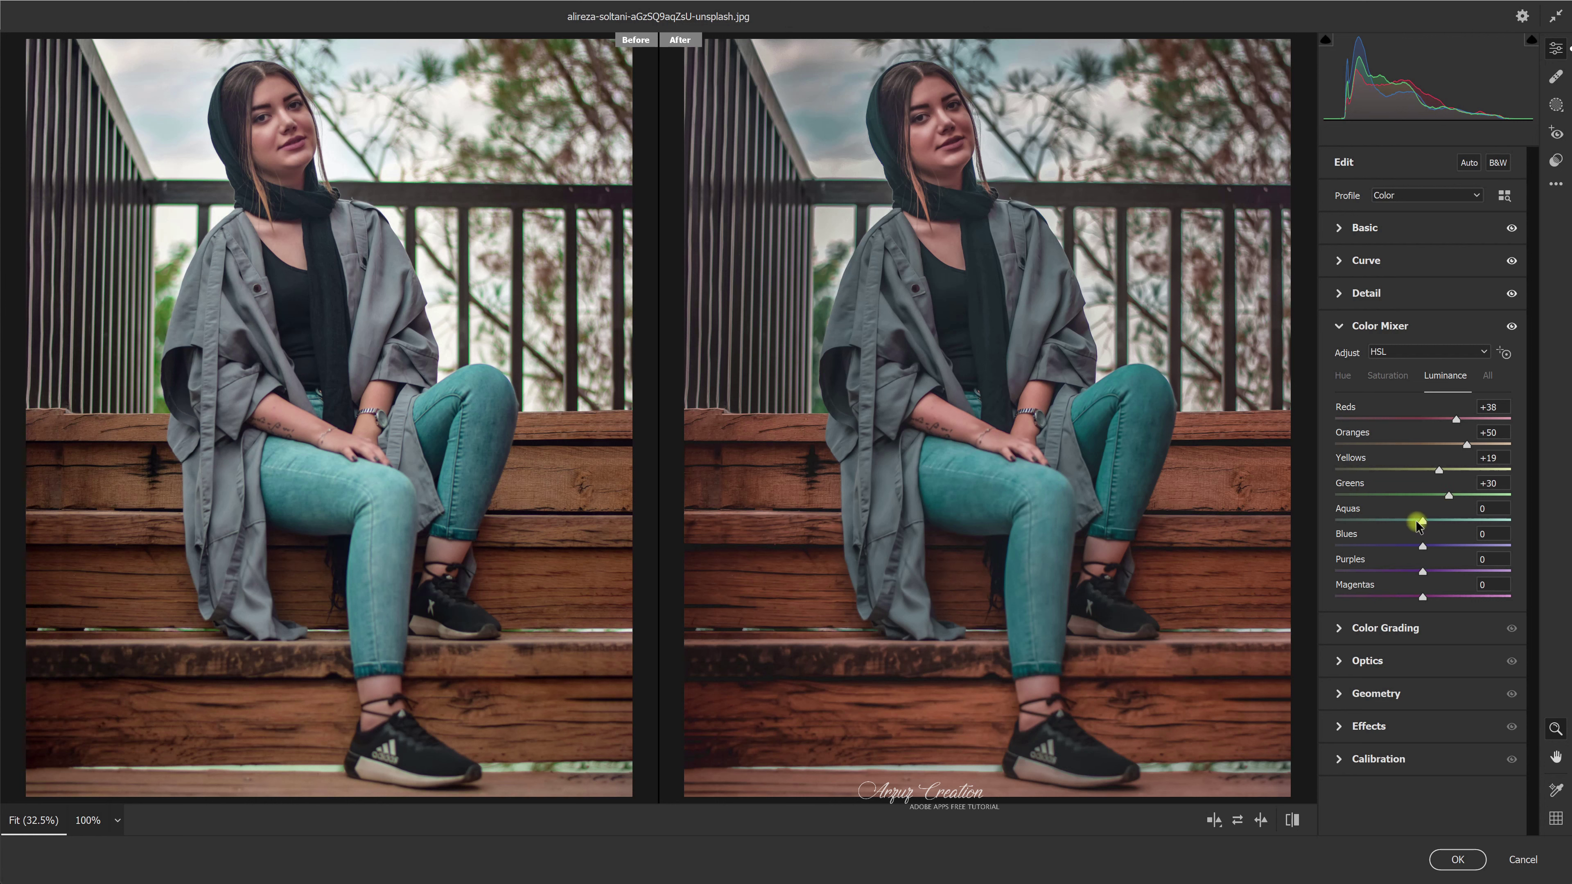
left_click_drag(1422, 520, 1468, 520)
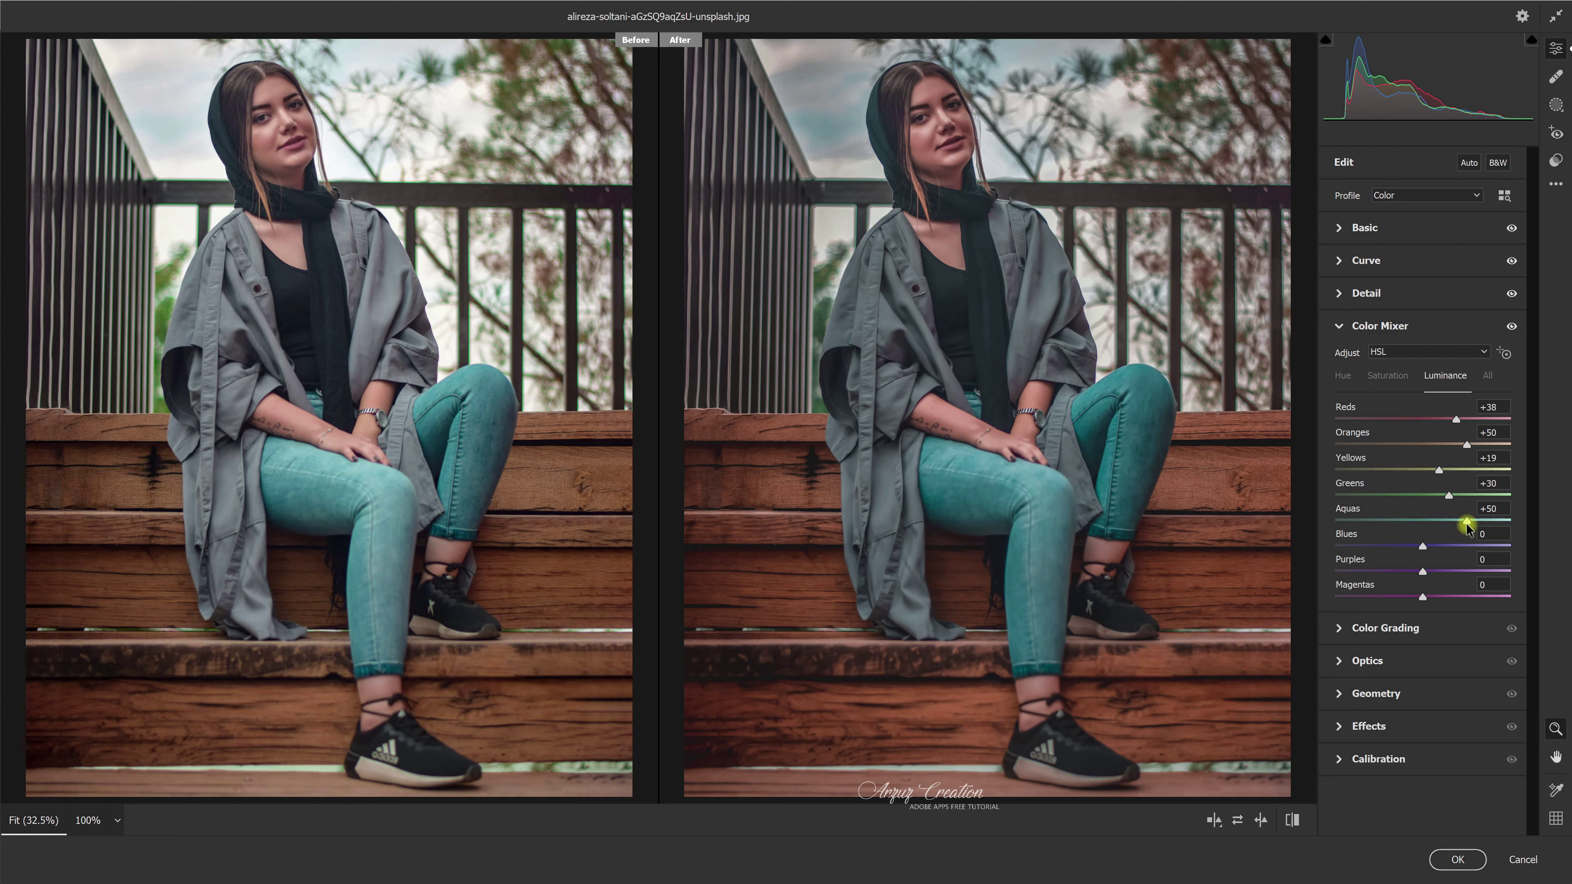
left_click_drag(1423, 546, 1406, 545)
left_click(1495, 534)
type("-16")
left_click(1340, 326)
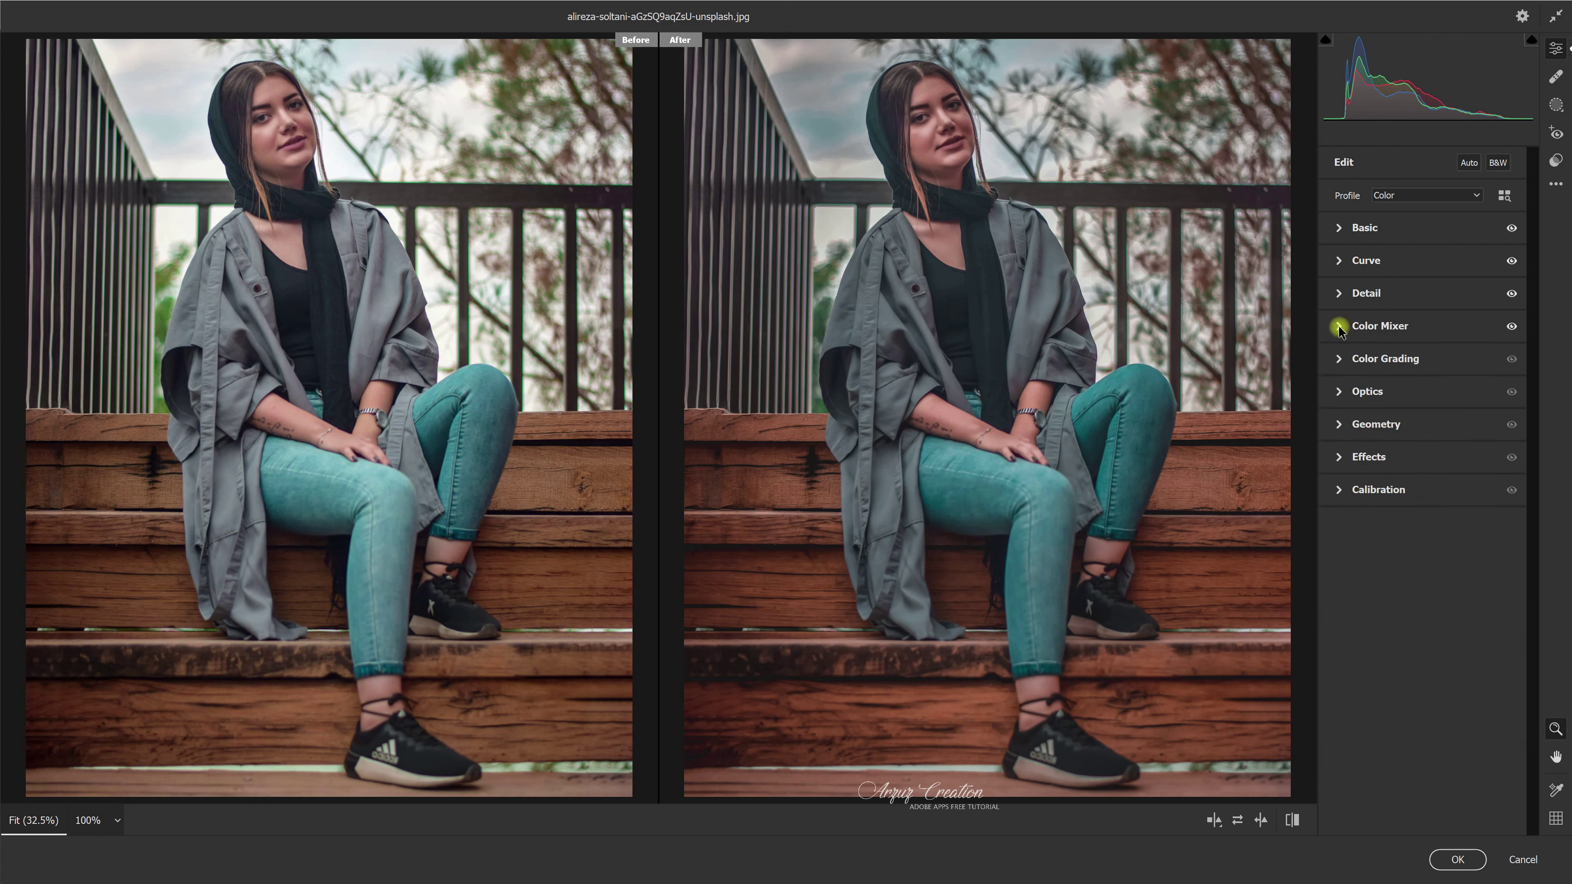
Tint the shadows blue (hue 211, saturation 11) with Blending 100 and Balance +19.
left_click(1340, 361)
mouse_move(1386, 358)
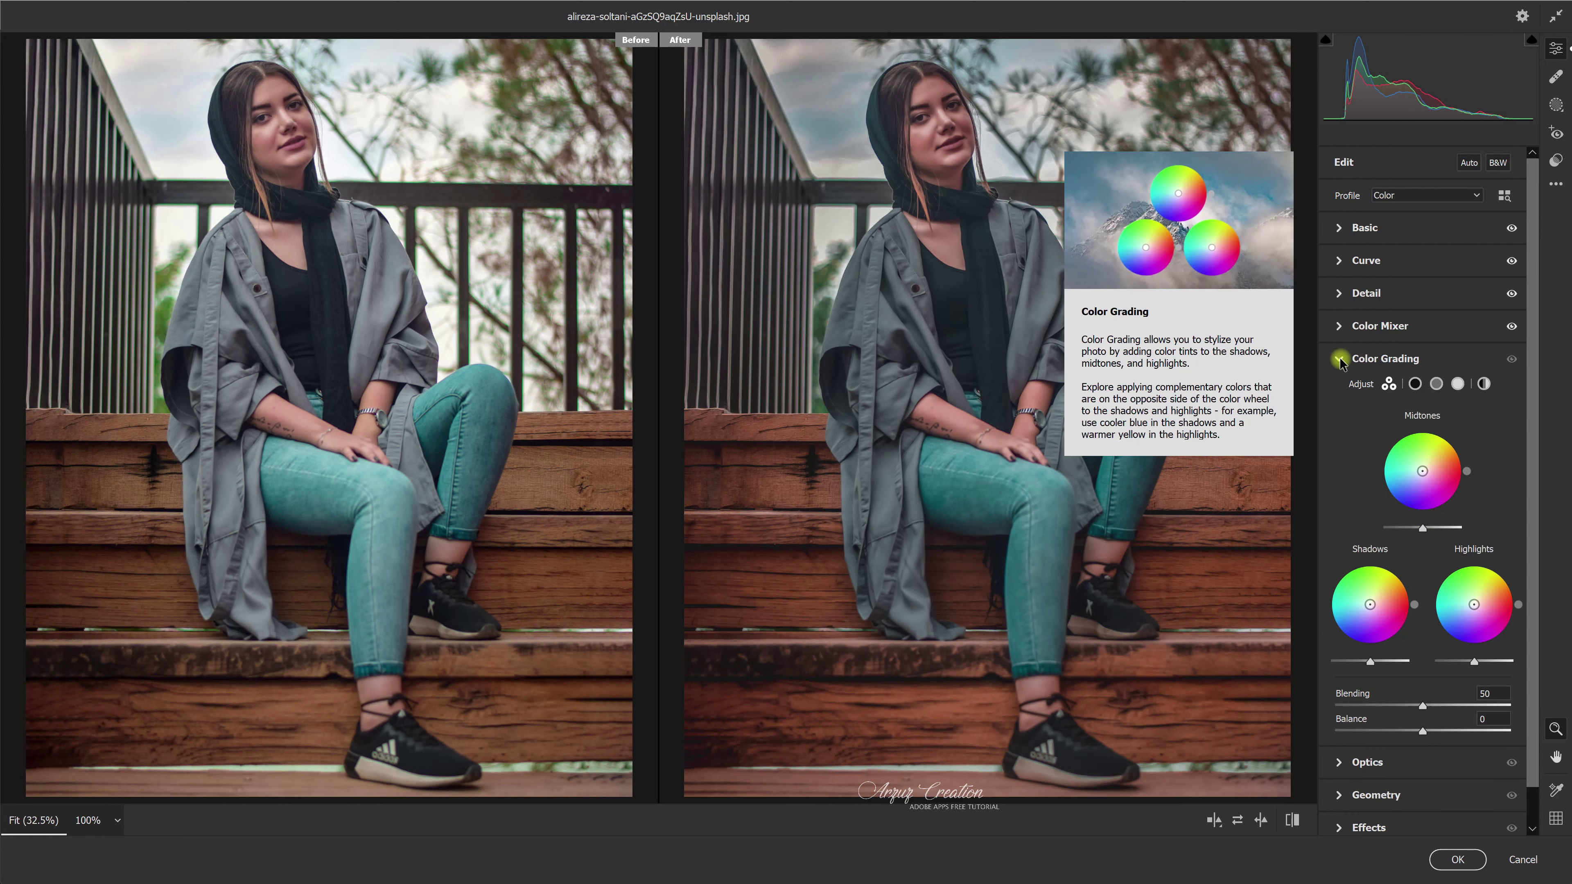
left_click(1413, 385)
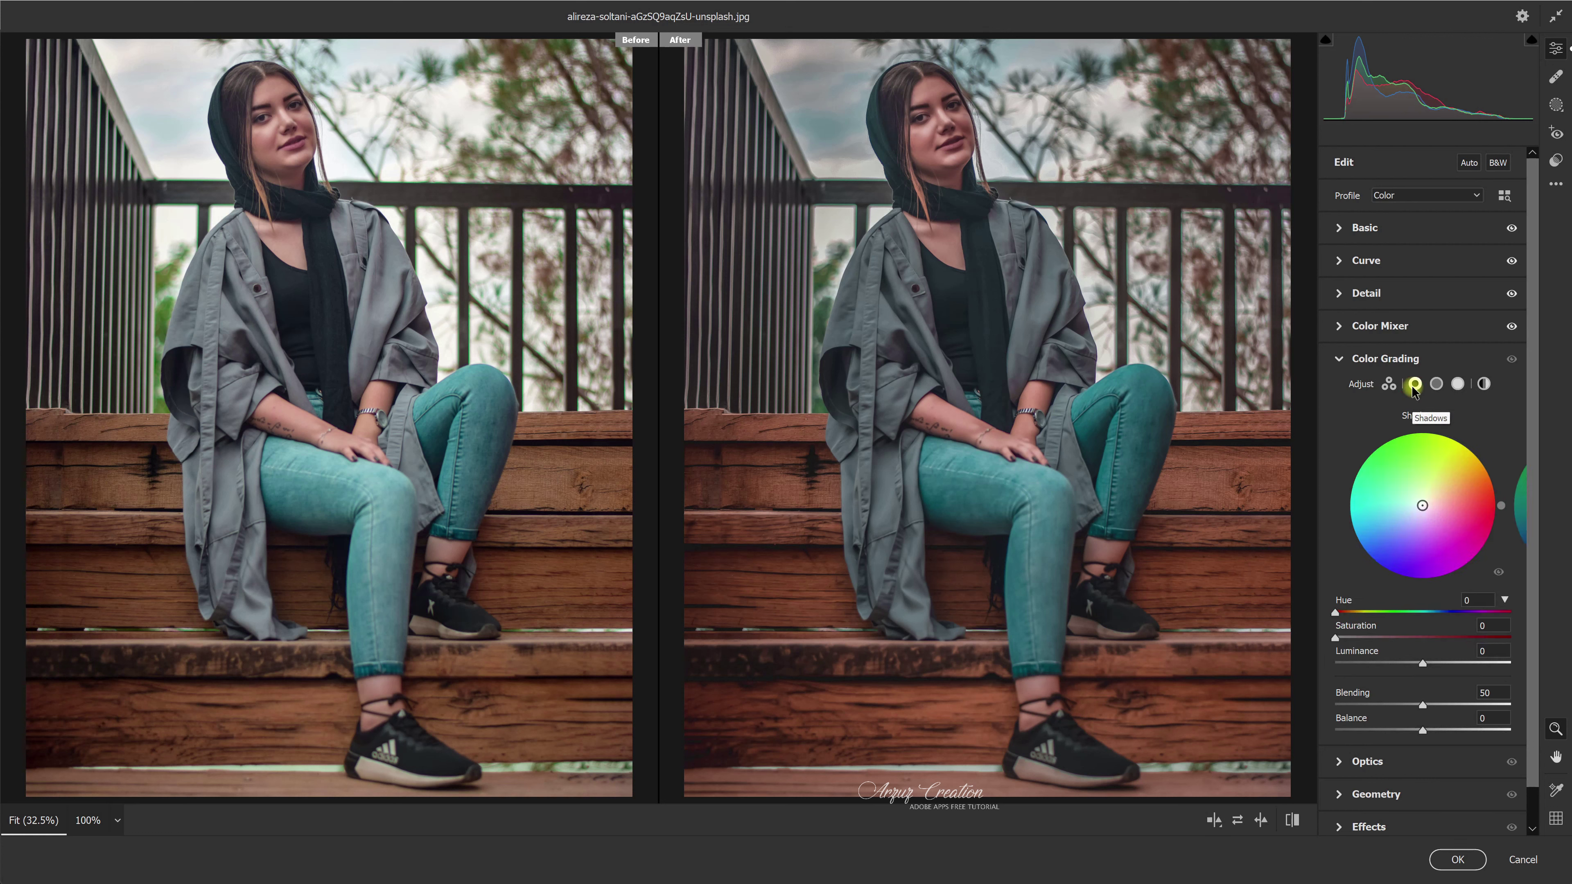
left_click_drag(1335, 612, 1439, 620)
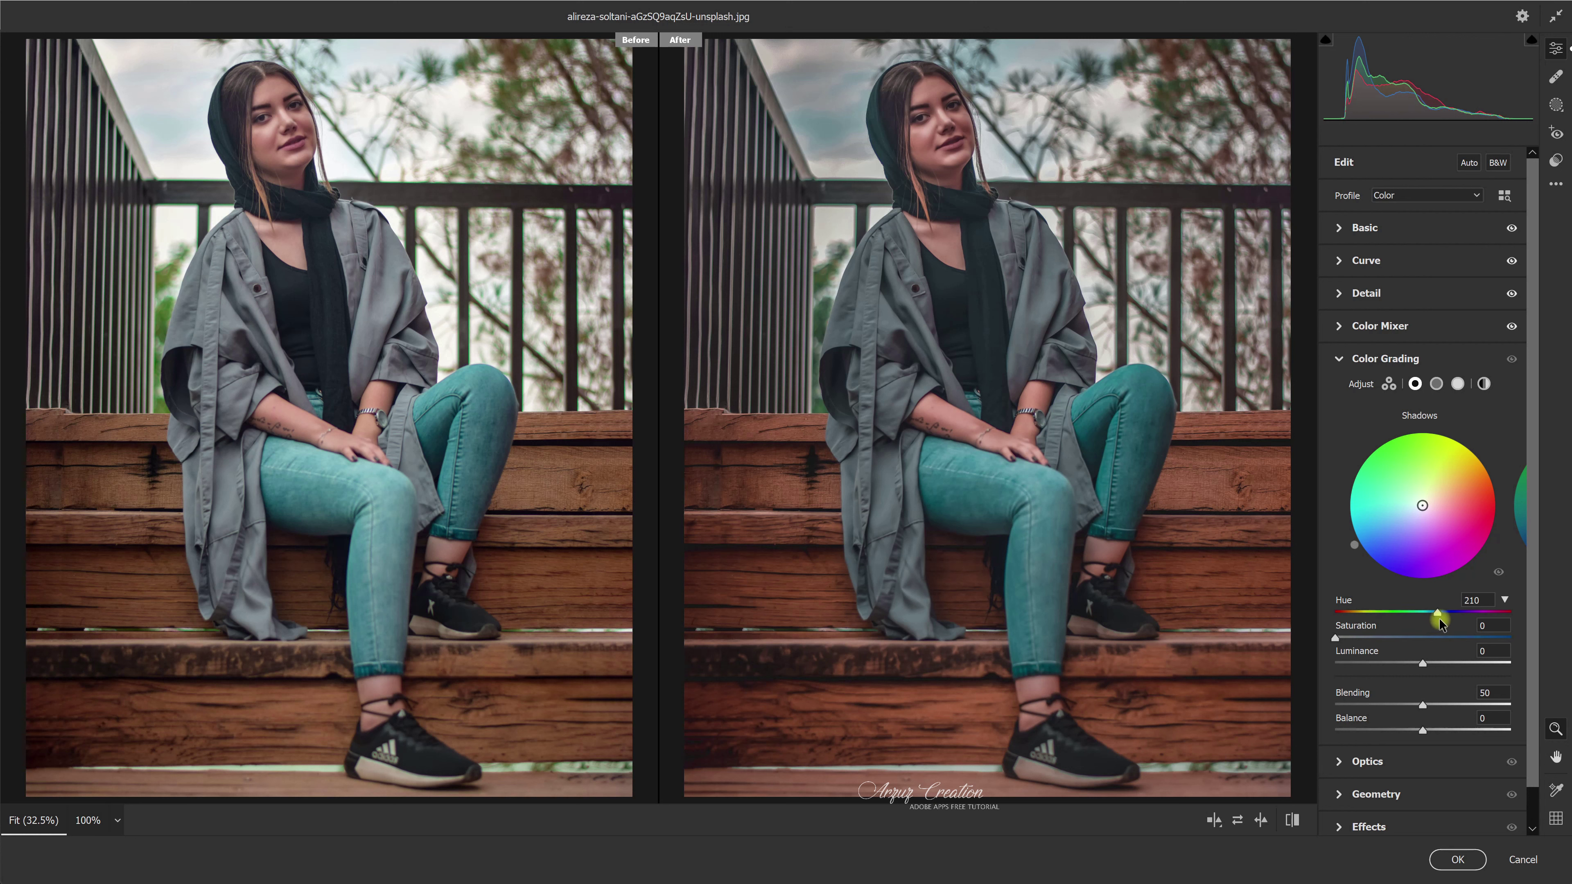
left_click(1476, 600)
left_click(1481, 600)
left_click_drag(1335, 638, 1340, 637)
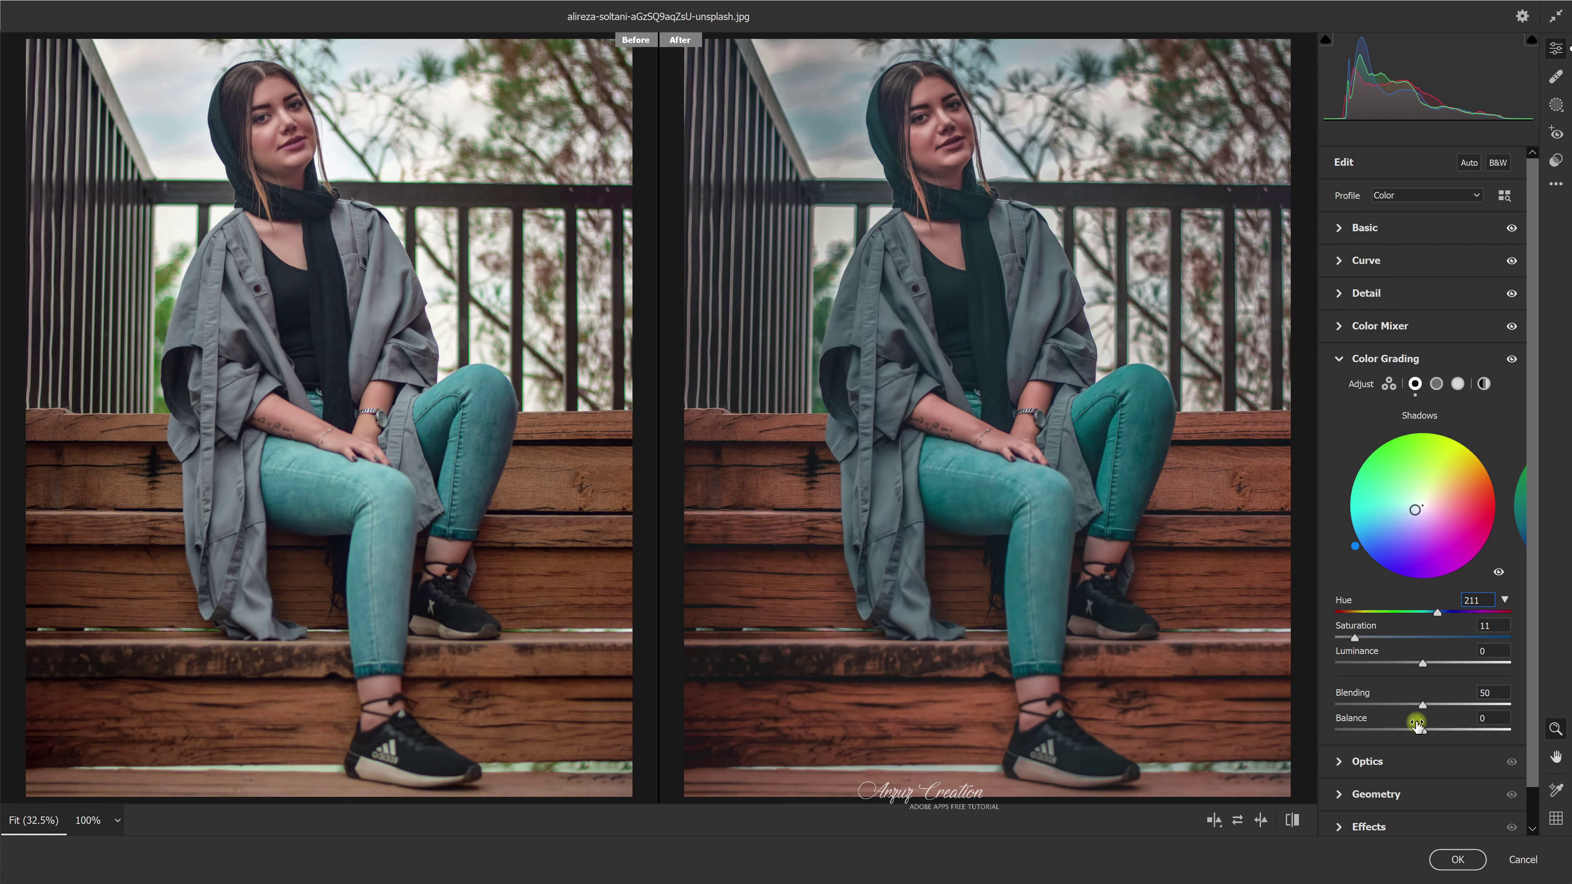
left_click_drag(1422, 704, 1540, 711)
left_click_drag(1424, 731, 1437, 732)
Tint the highlights yellow with hue 57 and saturation 24.
left_click(1458, 385)
left_click_drag(1335, 613, 1363, 619)
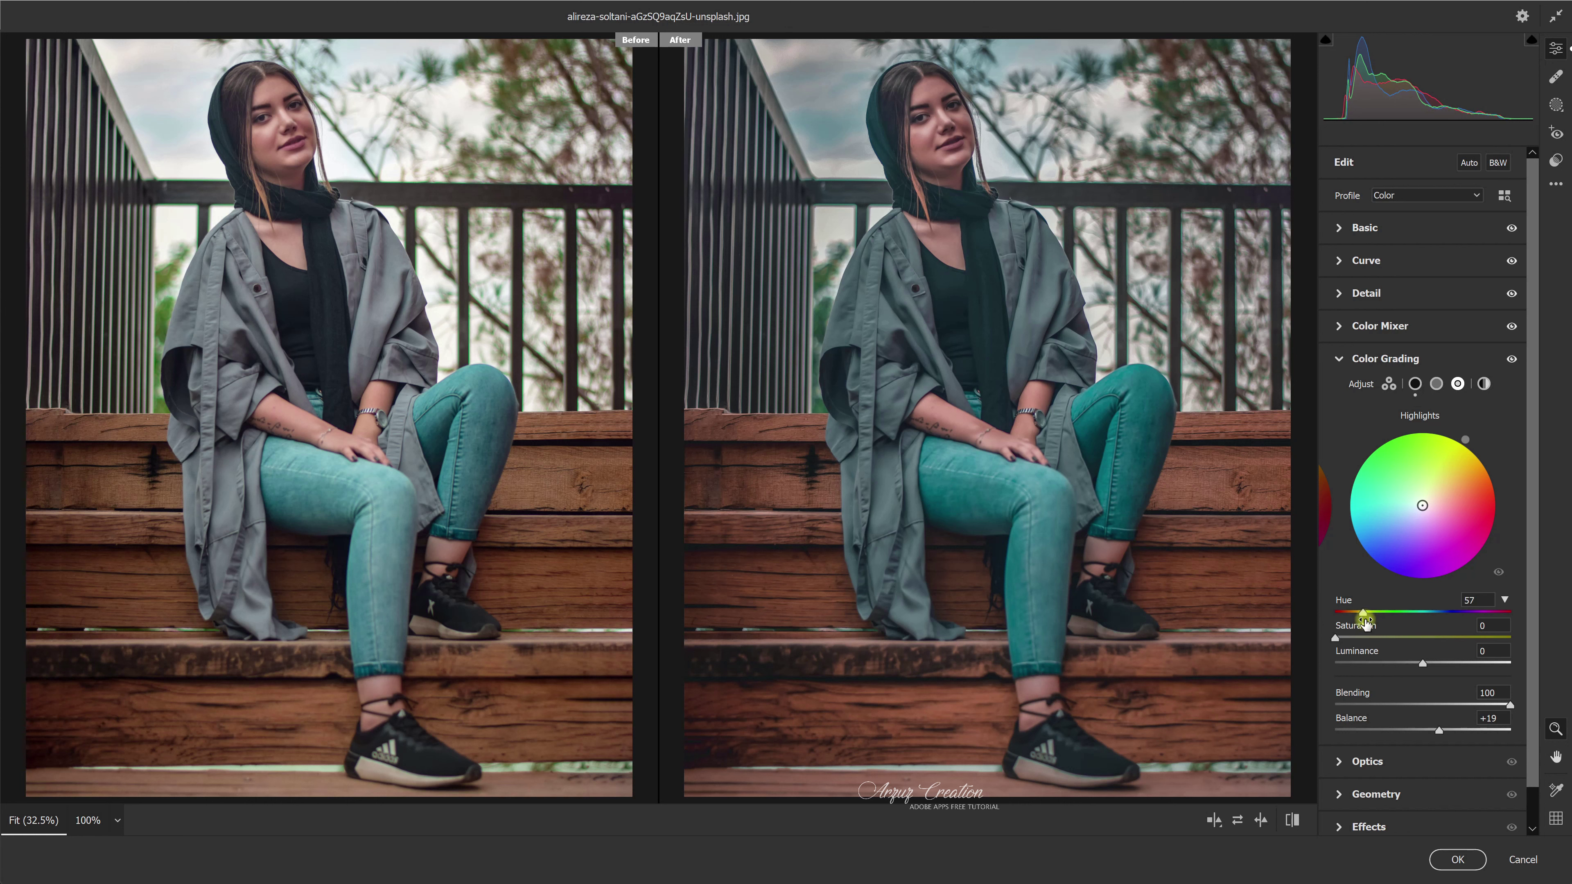
left_click_drag(1335, 637, 1381, 643)
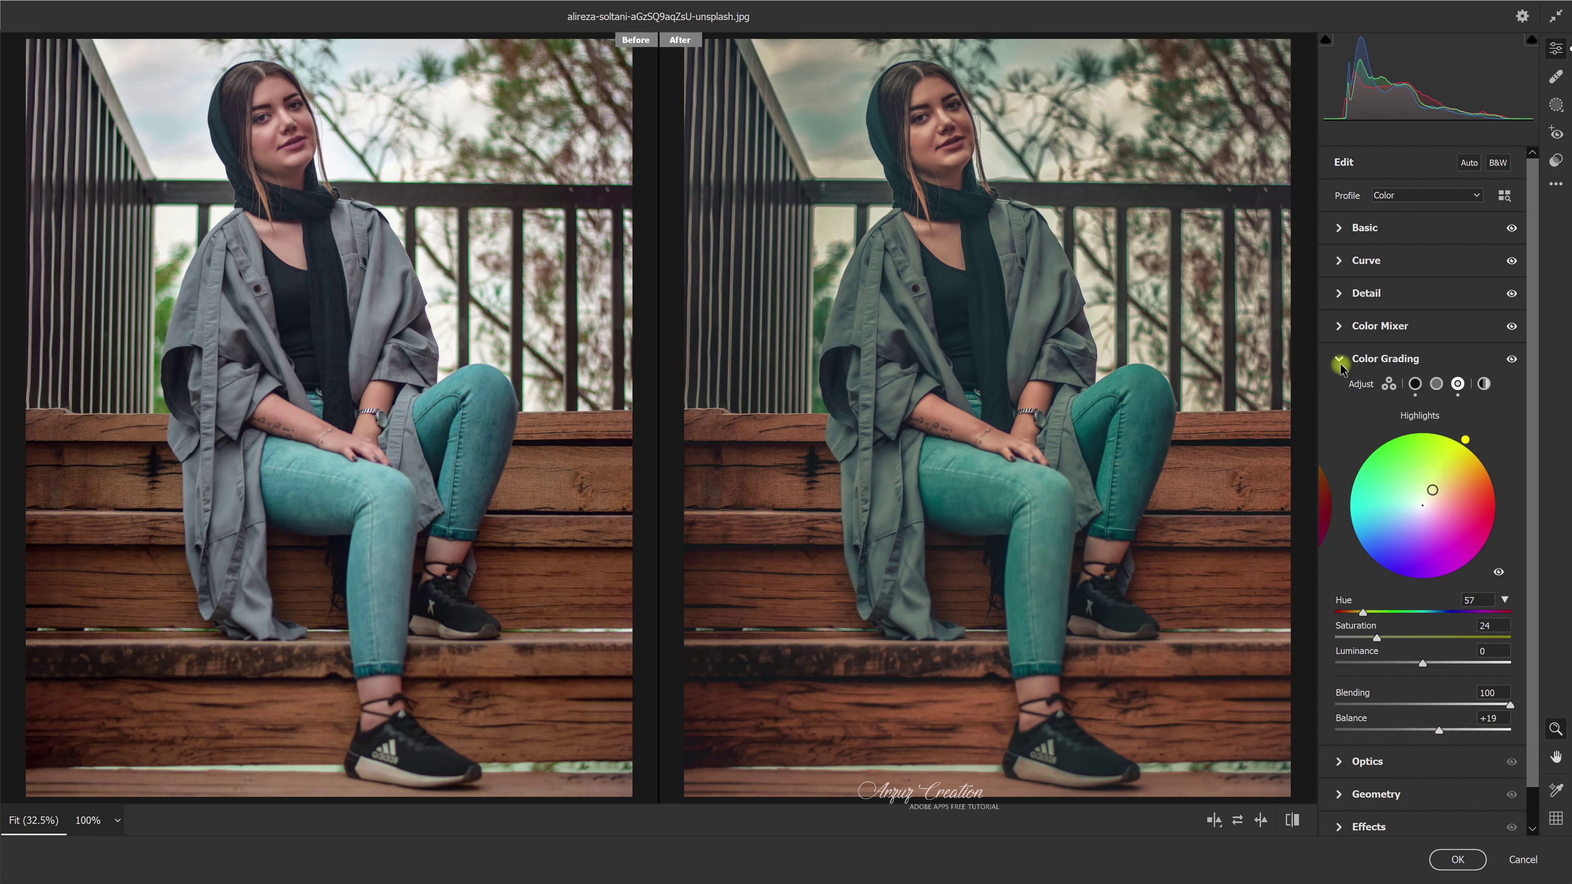
left_click(1418, 385)
Add a dark vignette with Vignetting set to -11.
left_click(1338, 359)
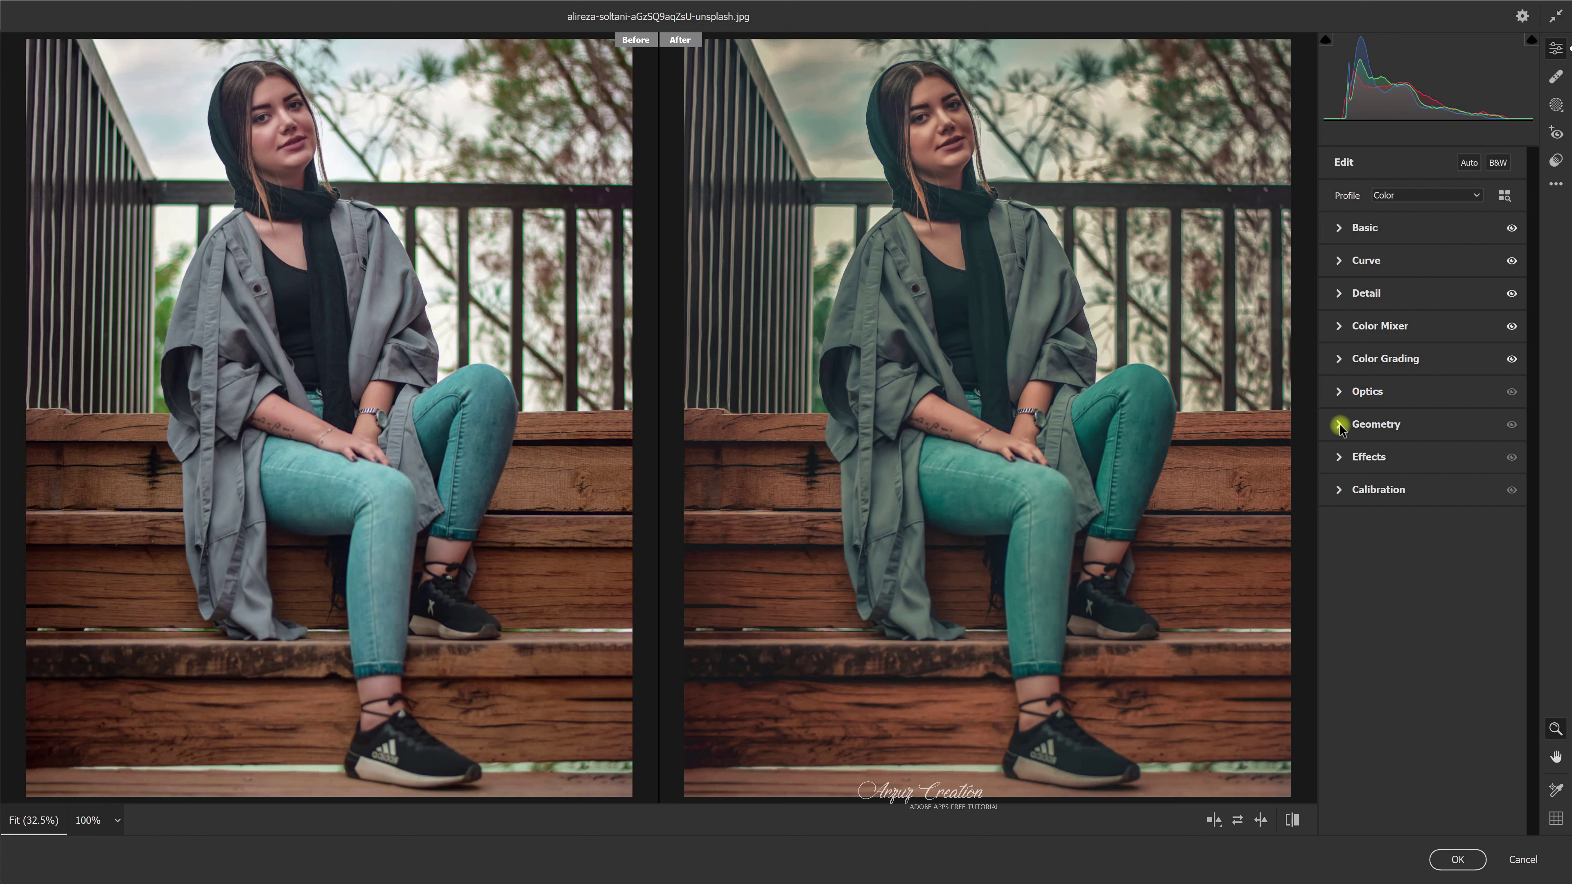
left_click(1338, 458)
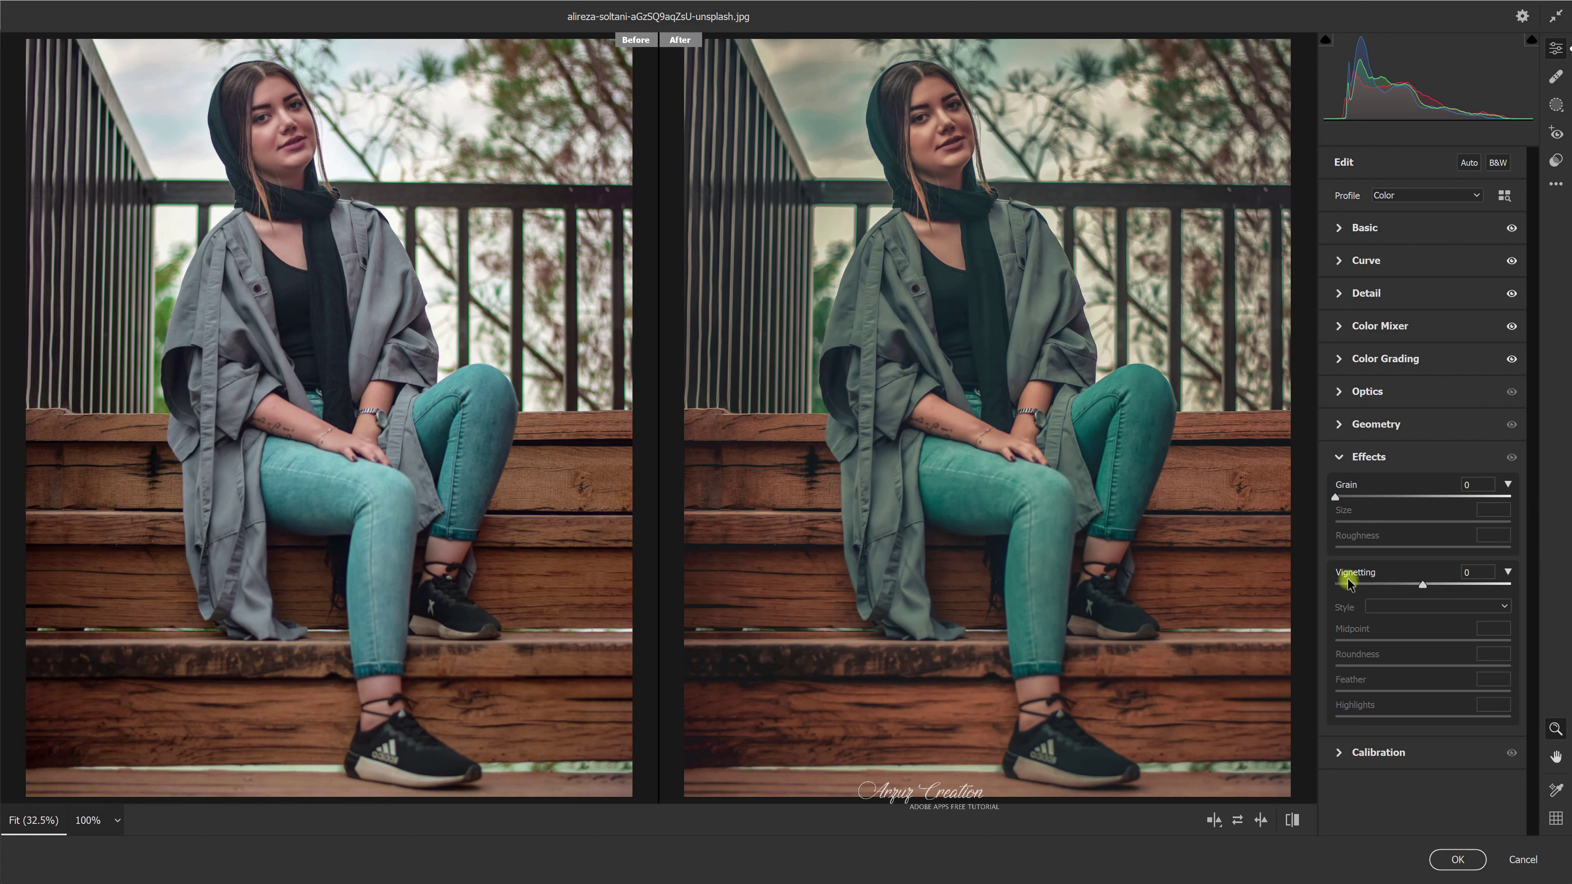
left_click_drag(1404, 587, 1414, 587)
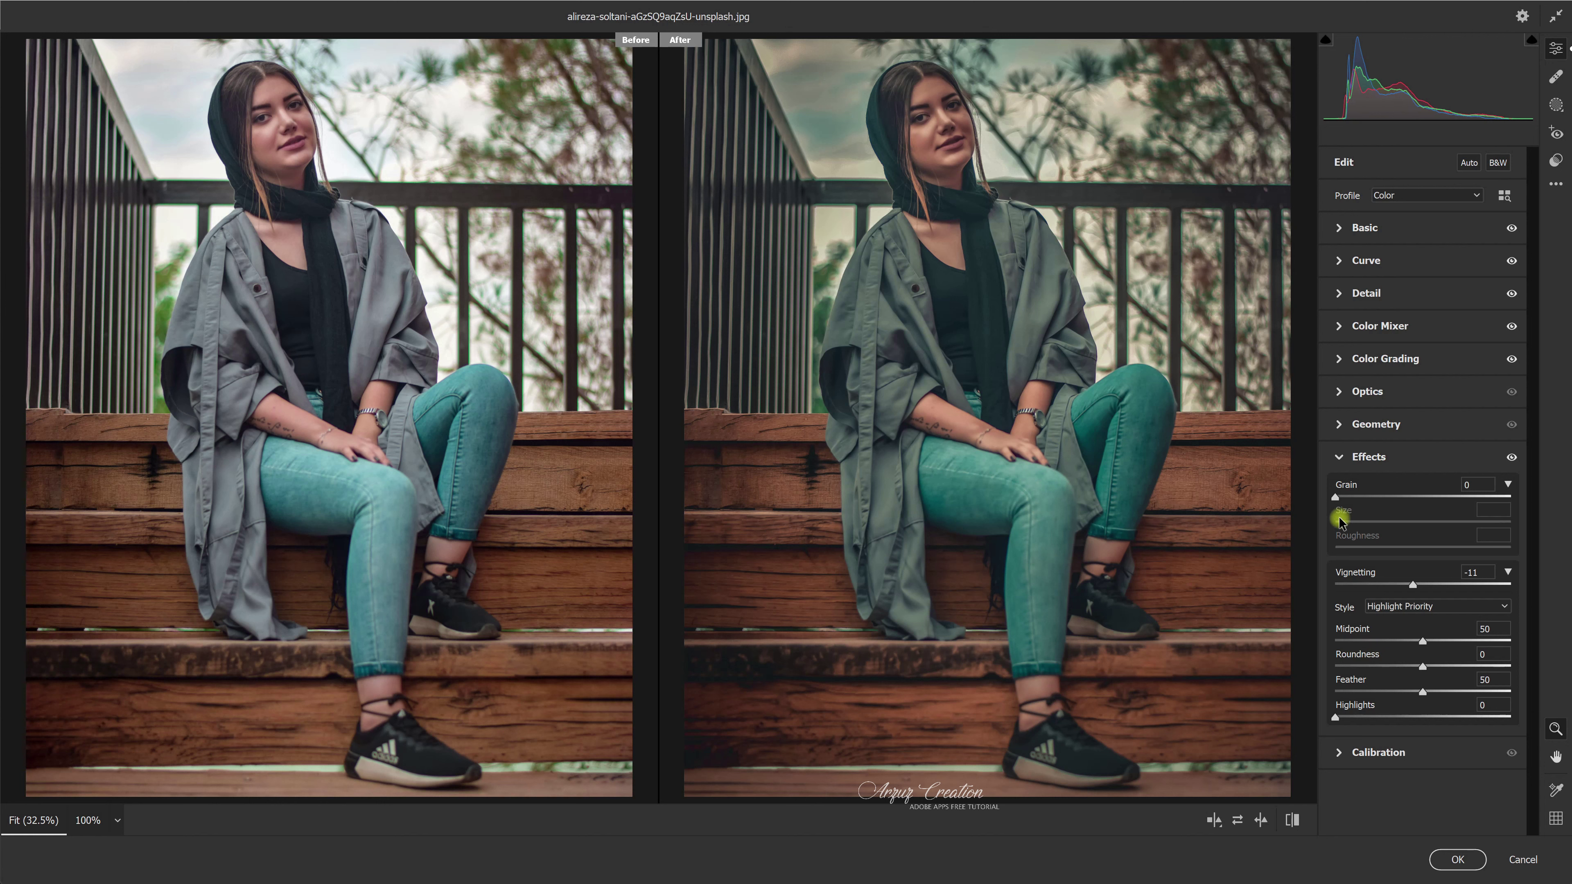
left_click(1340, 457)
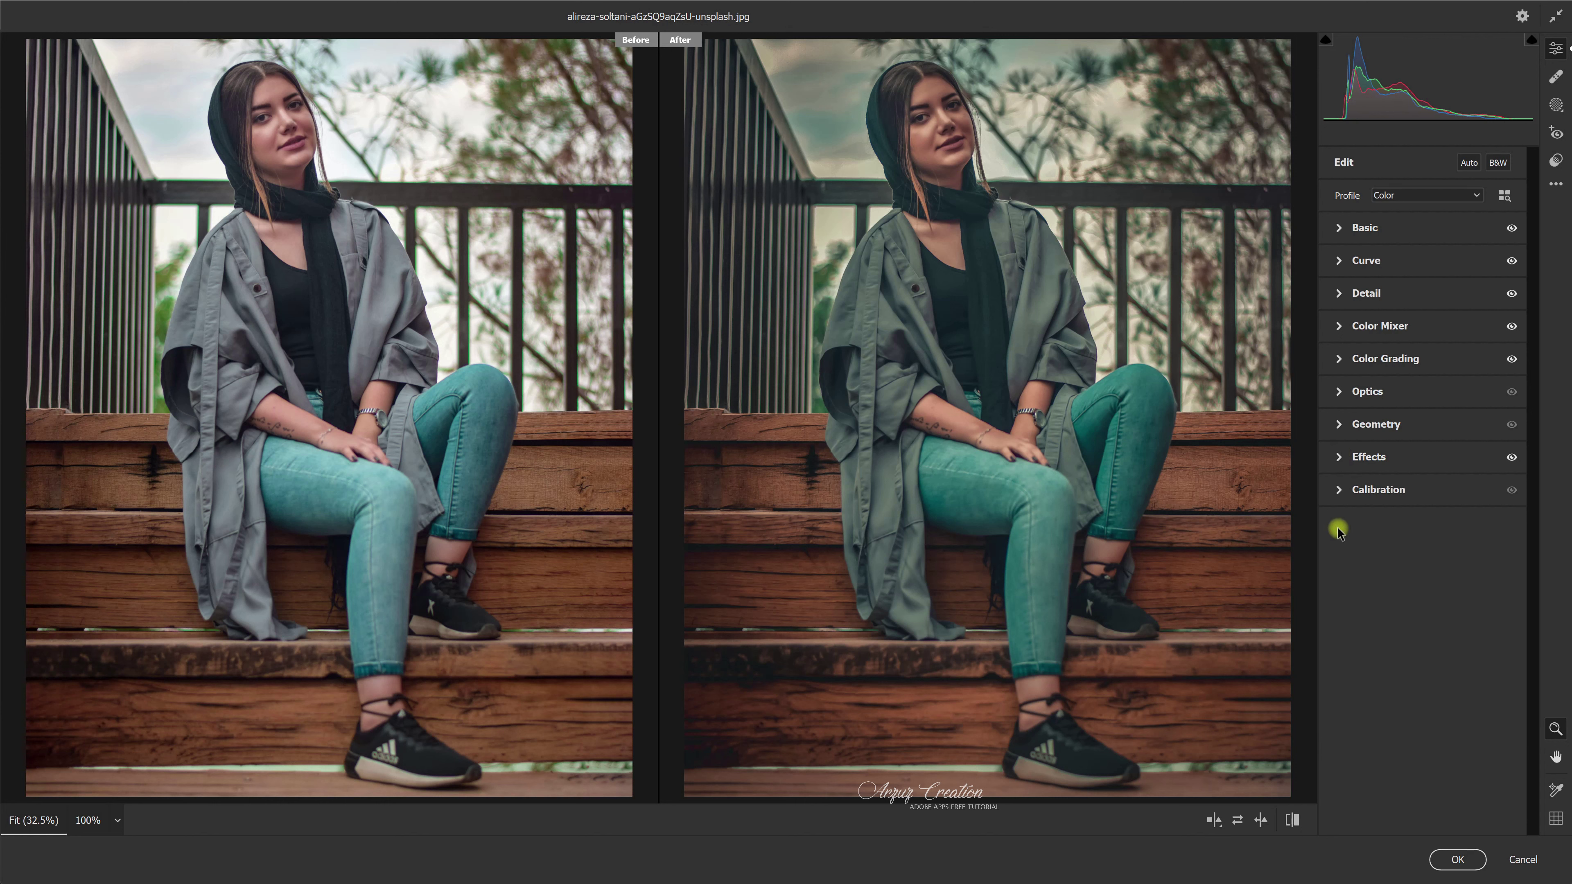
Set the Calibration Blue Primary Hue to -12.
left_click(1340, 490)
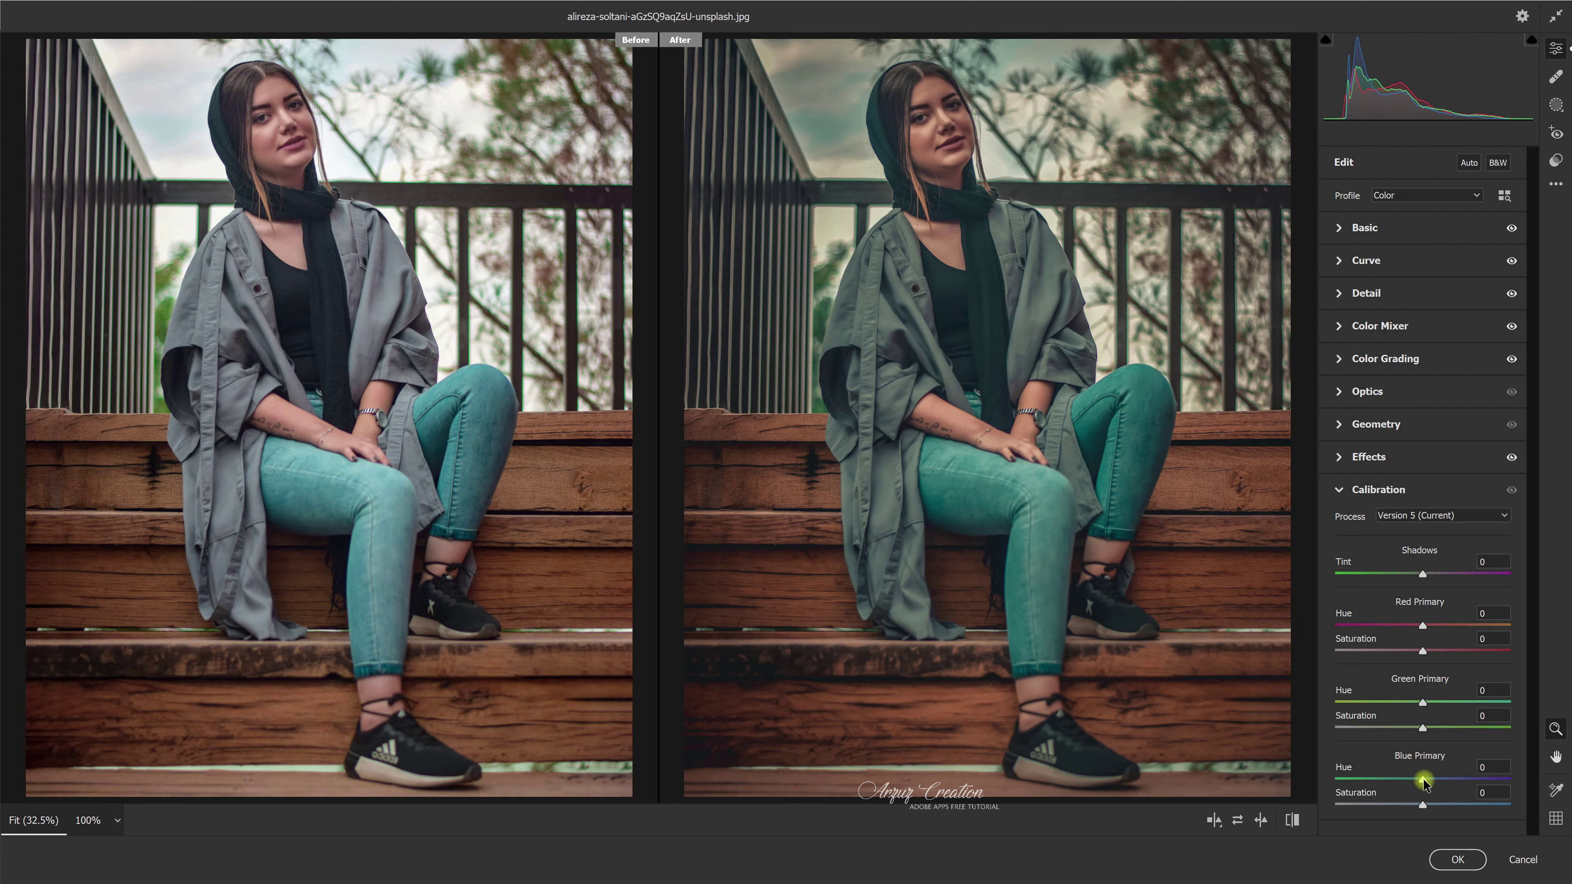
left_click_drag(1423, 780, 1413, 782)
left_click(1337, 491)
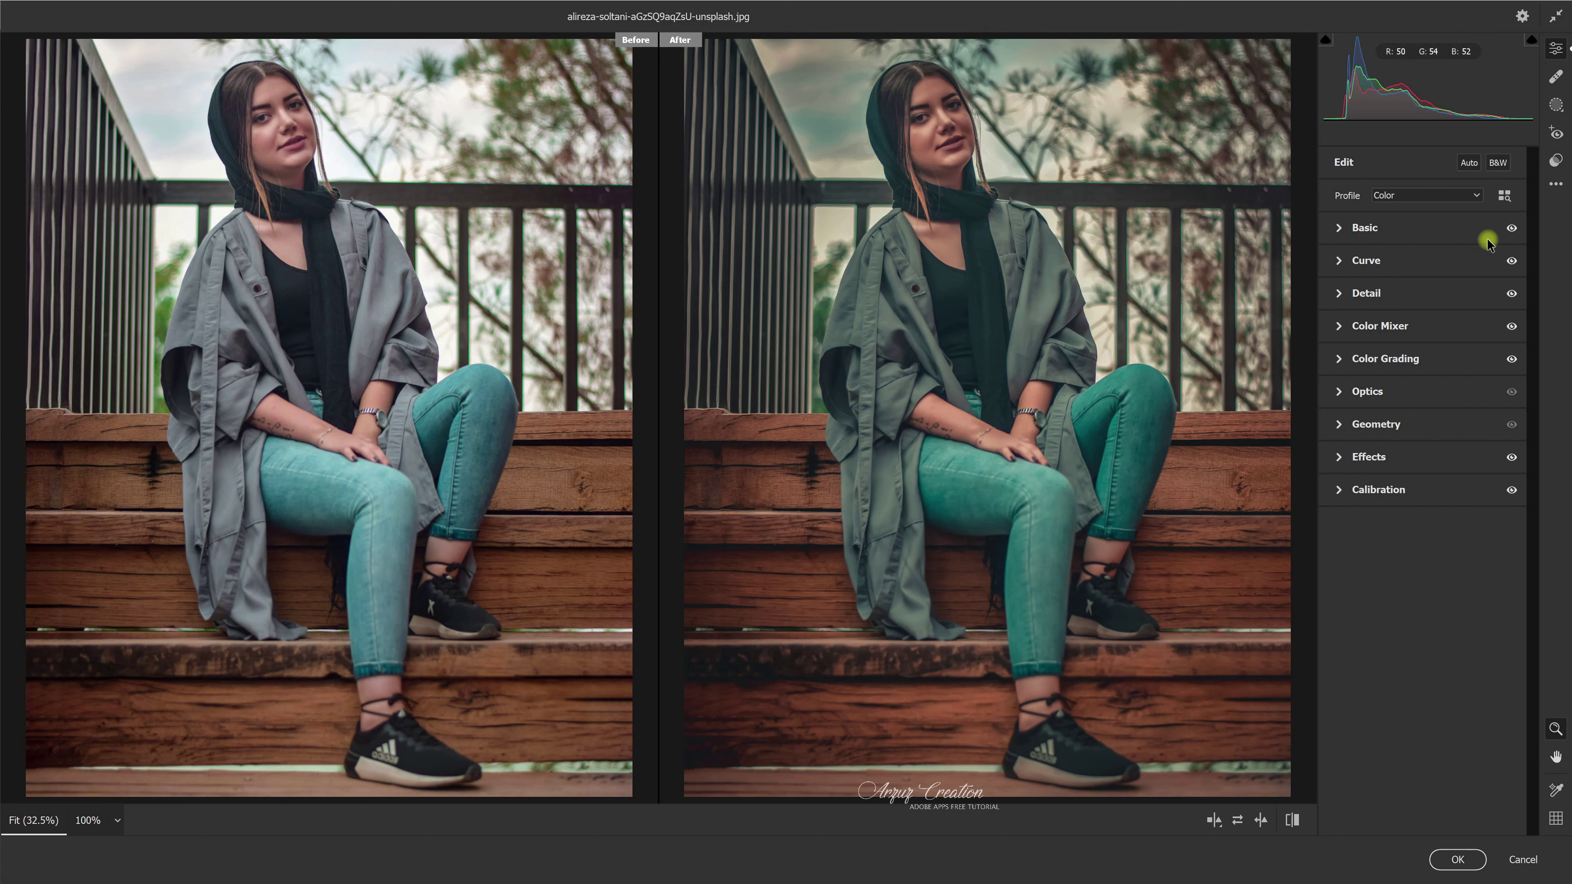
Save the current Camera Raw settings as the Moody Color Grading XMP preset in Desktop > Frequency Separation 2022.
left_click(1555, 187)
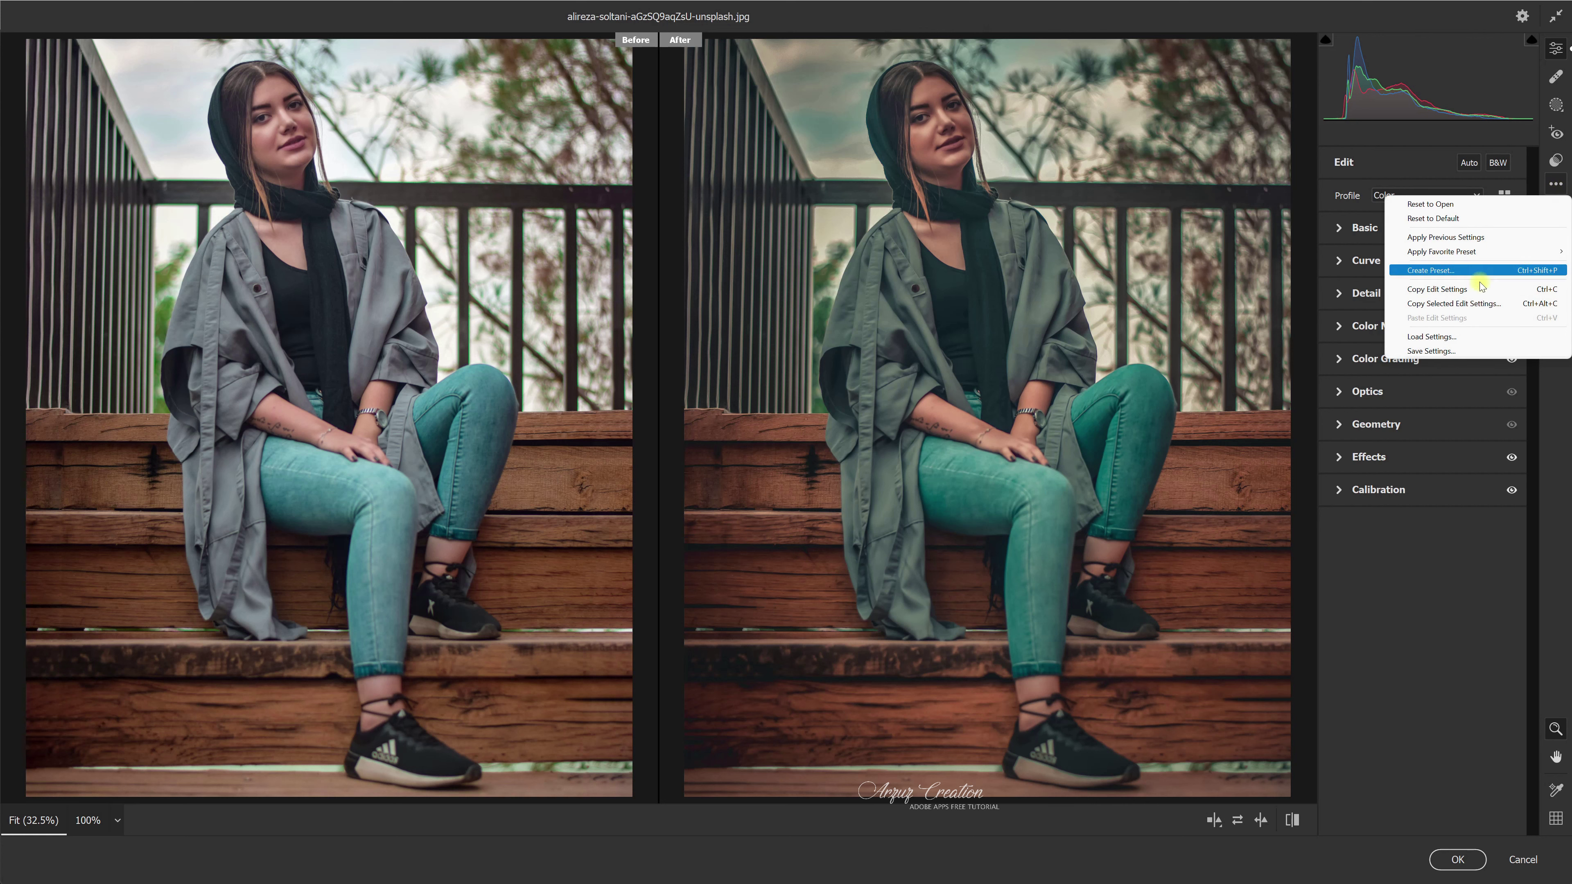
left_click(1413, 352)
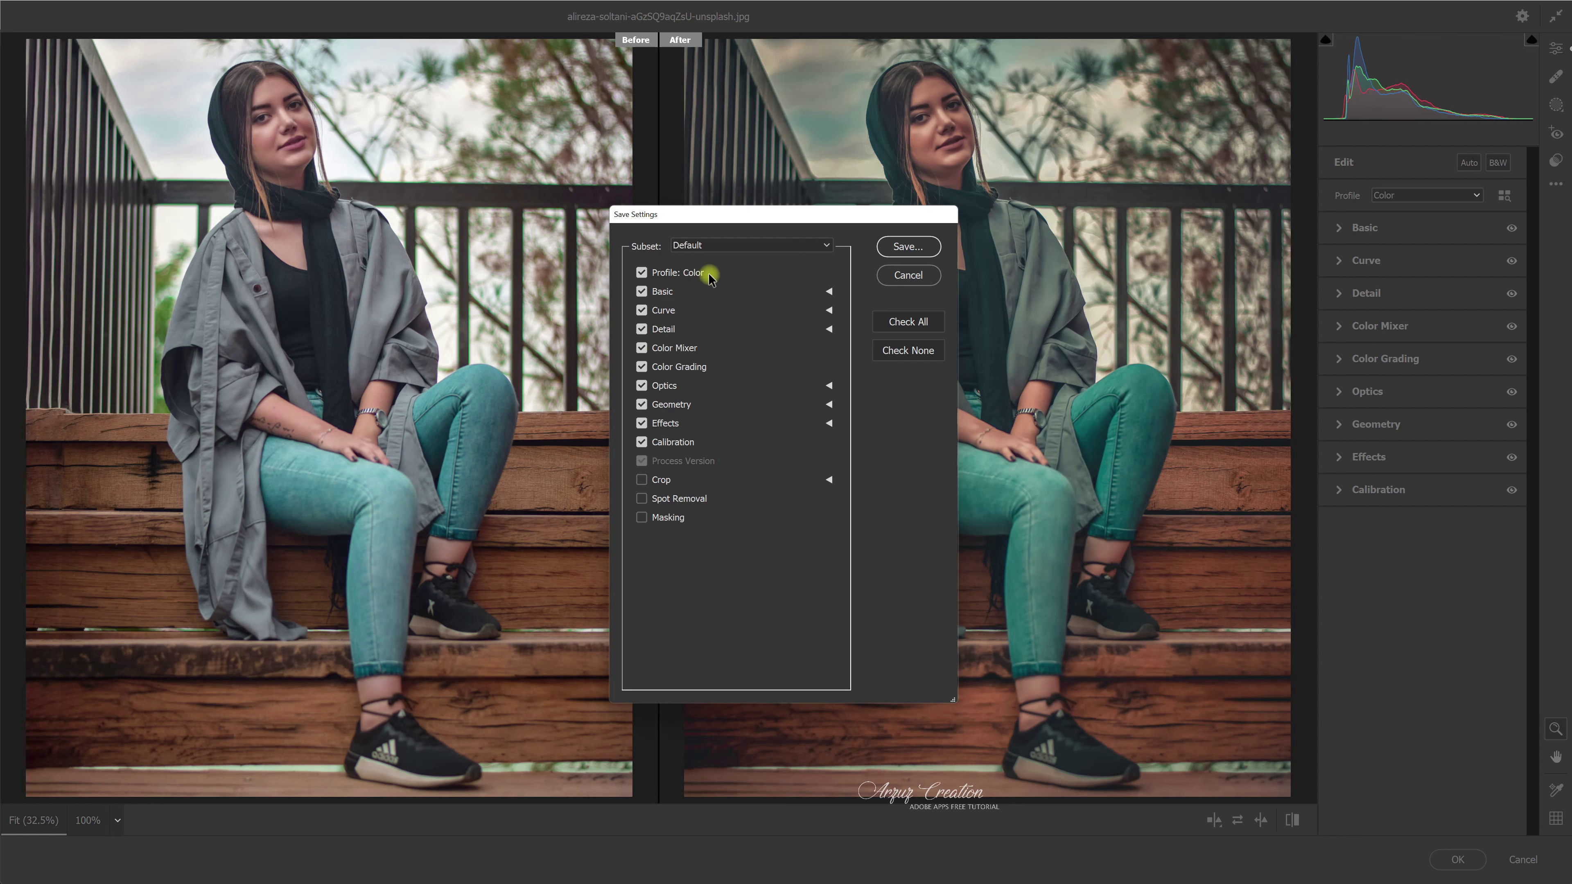
left_click(898, 250)
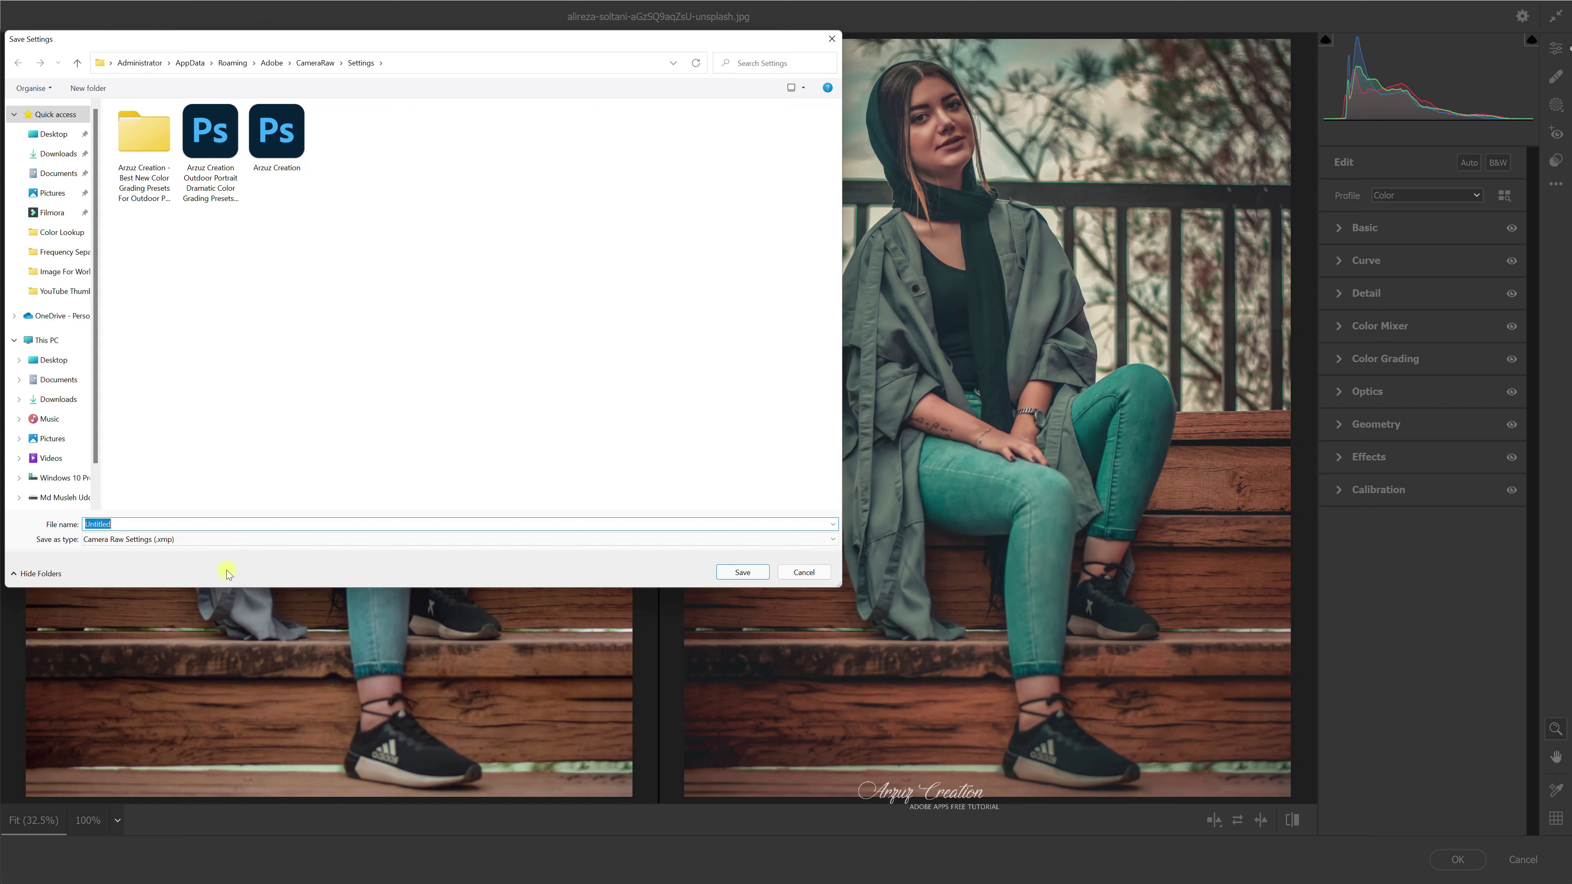
type("A")
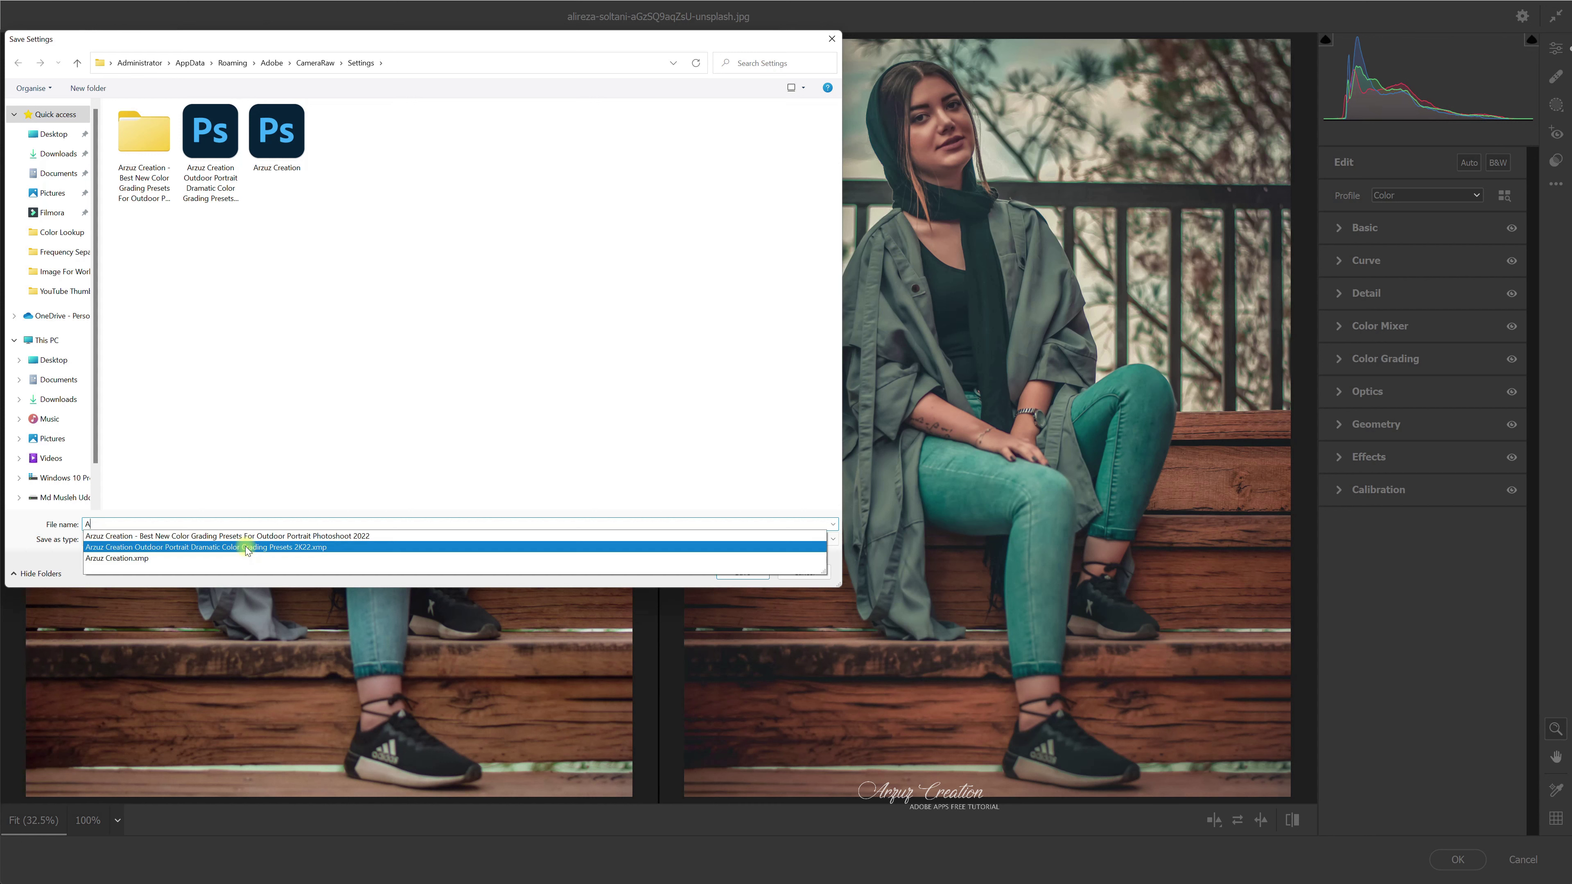
type("rz Creat")
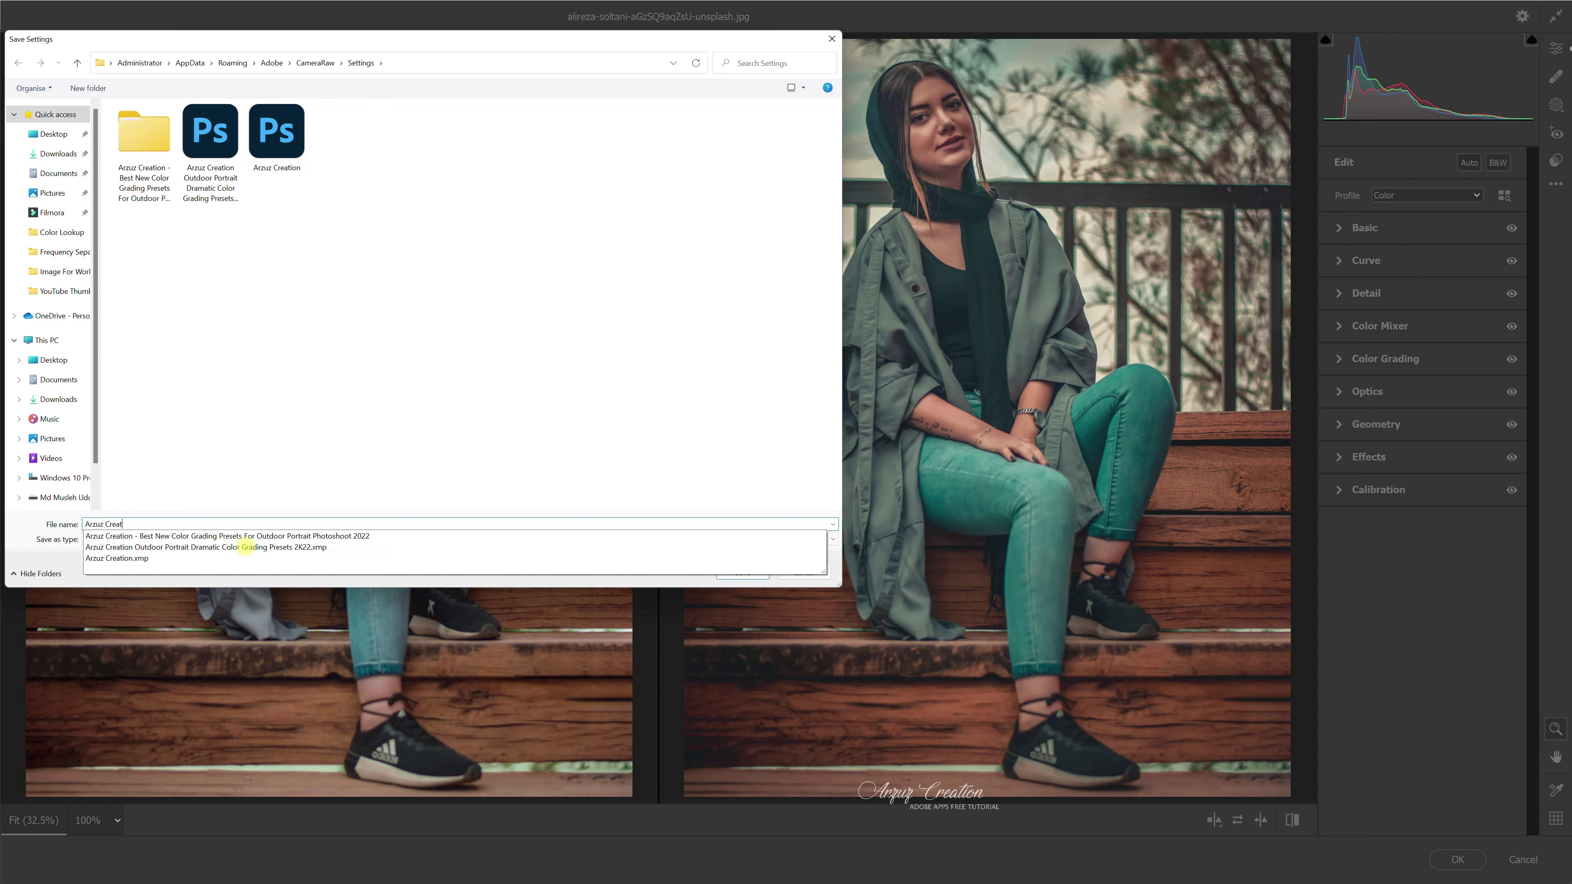
type("ion M")
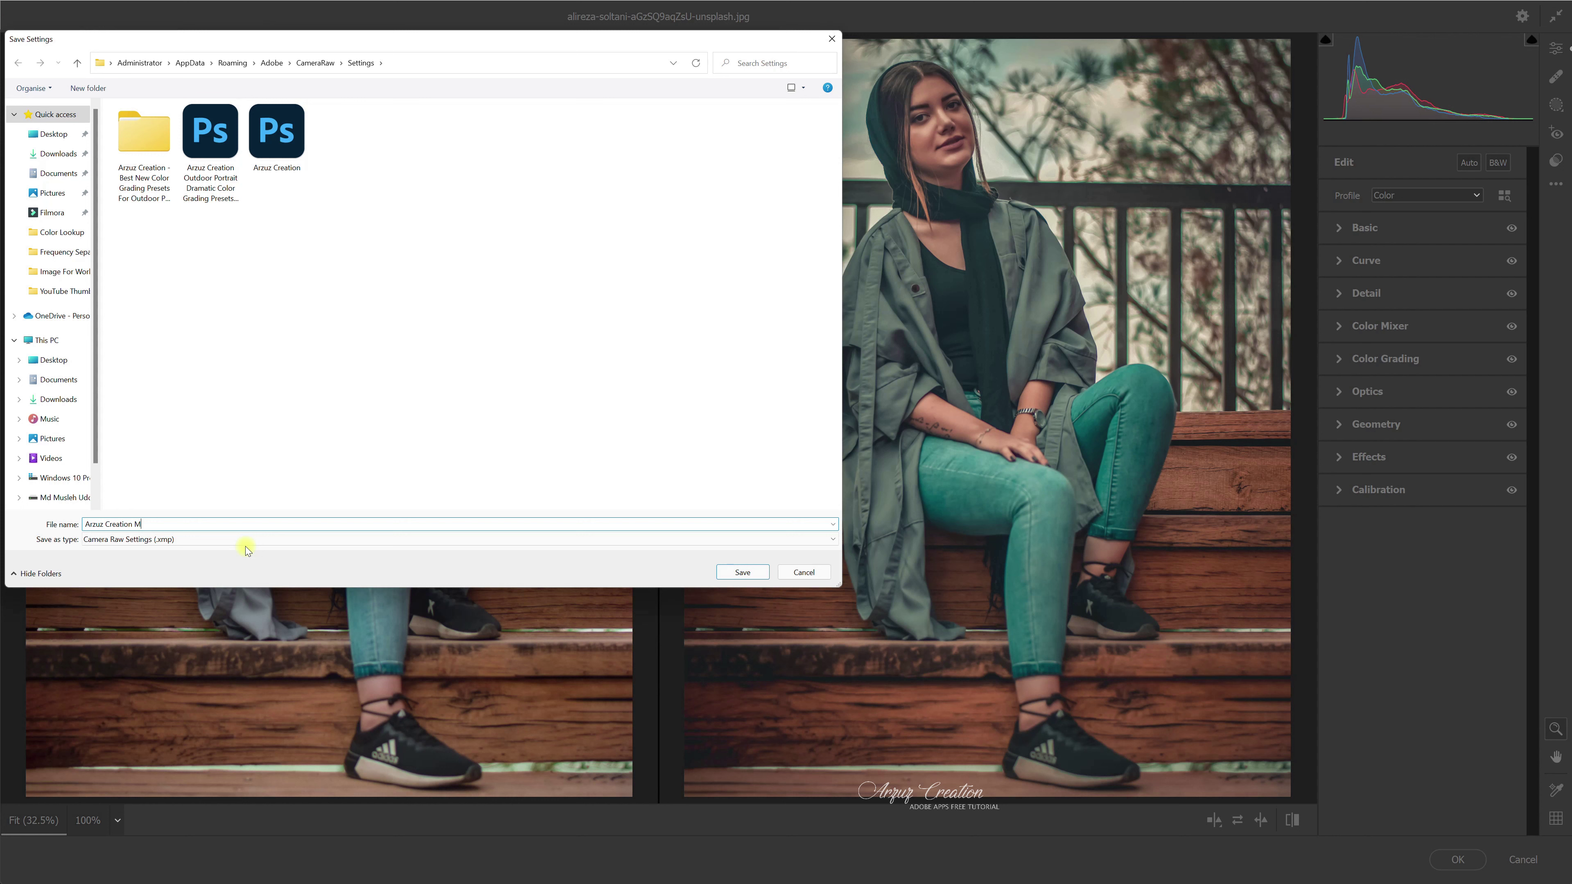
type("oody Color Gradin")
type(" g F")
type("r Outdo")
type("or Por")
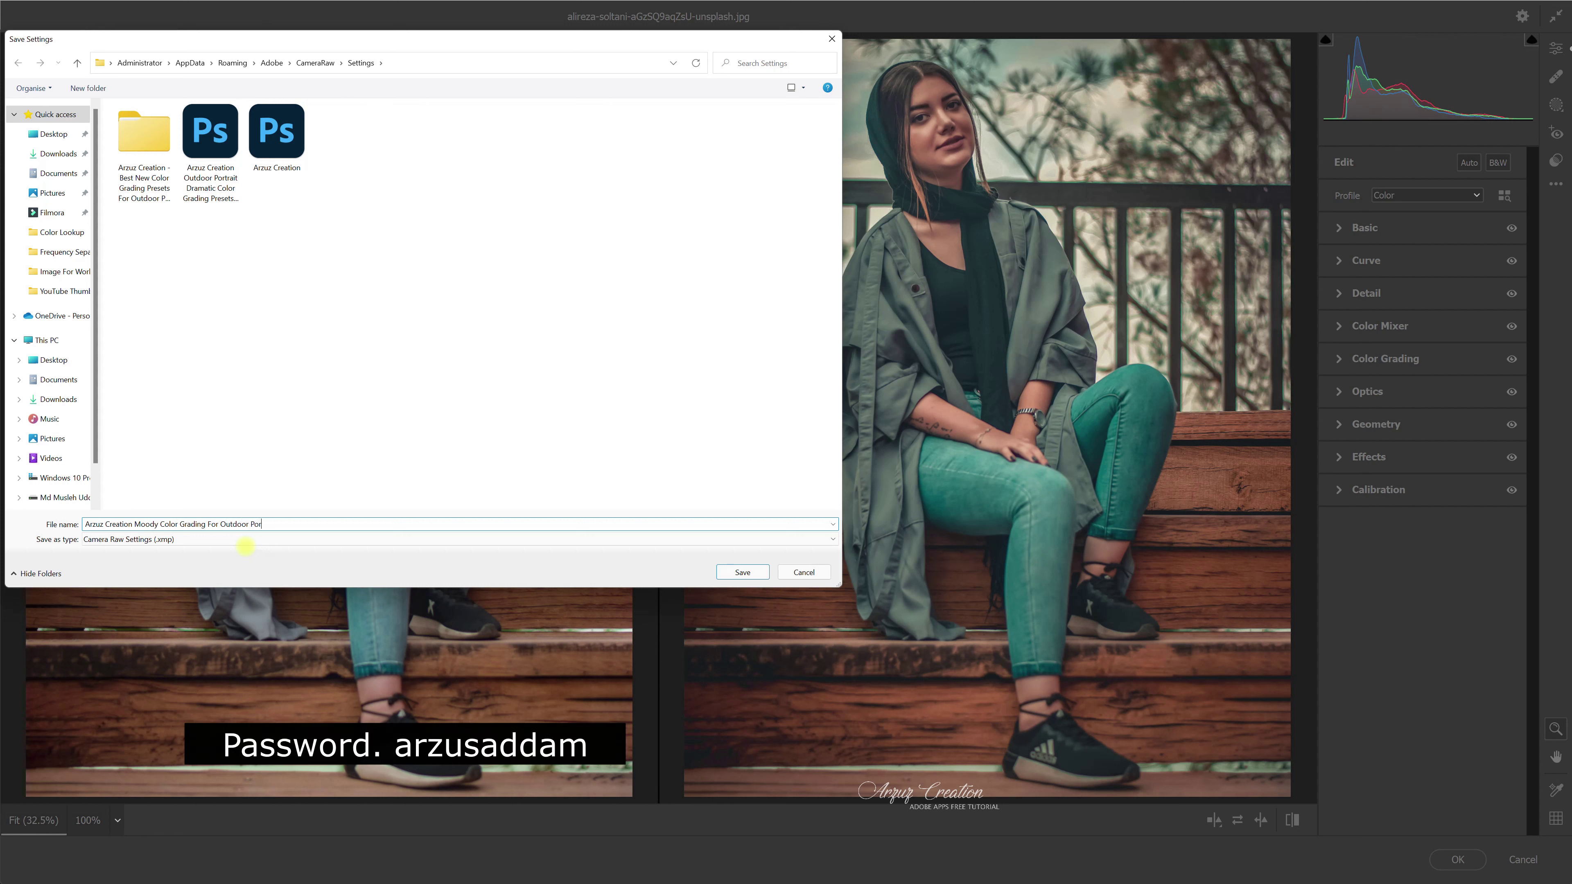
type(" 2022")
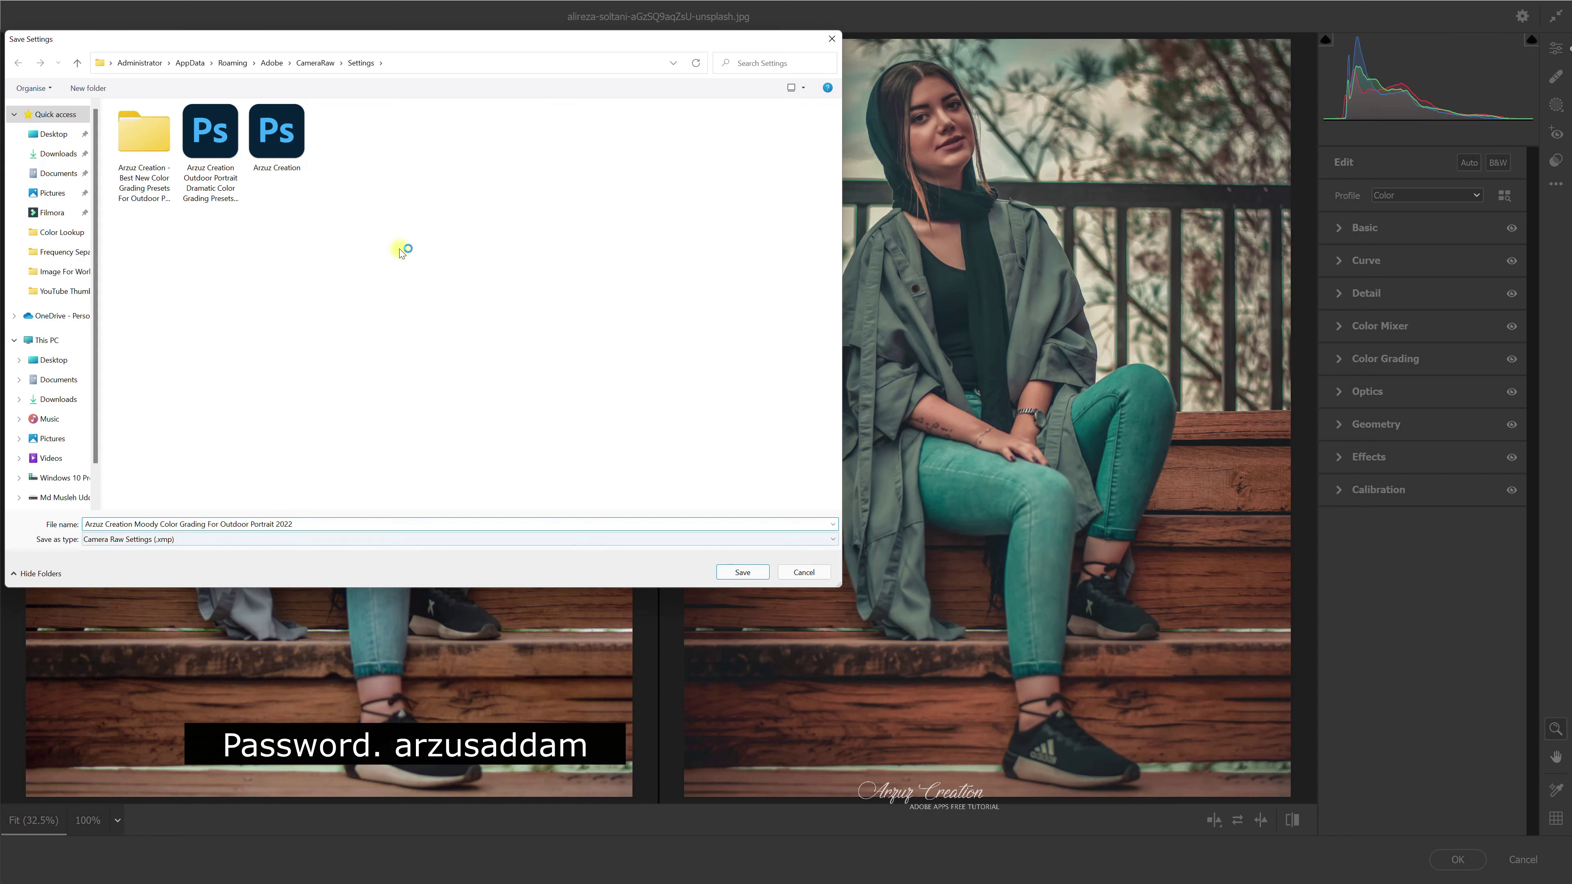
left_click_drag(488, 42, 795, 129)
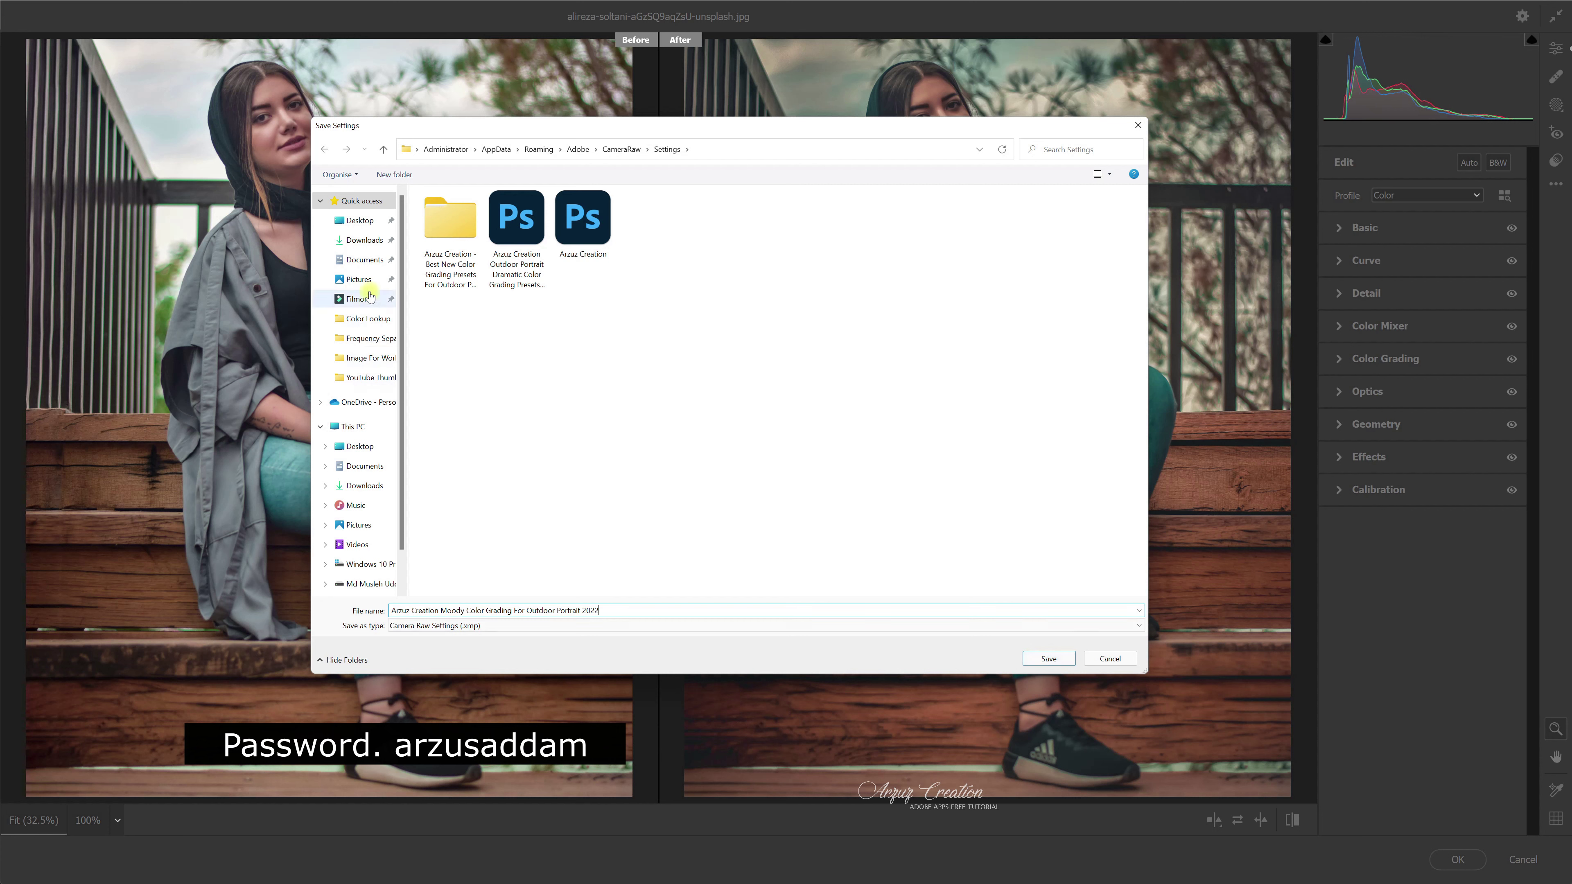
left_click(360, 222)
double_click(455, 236)
left_click(456, 625)
left_click(1058, 666)
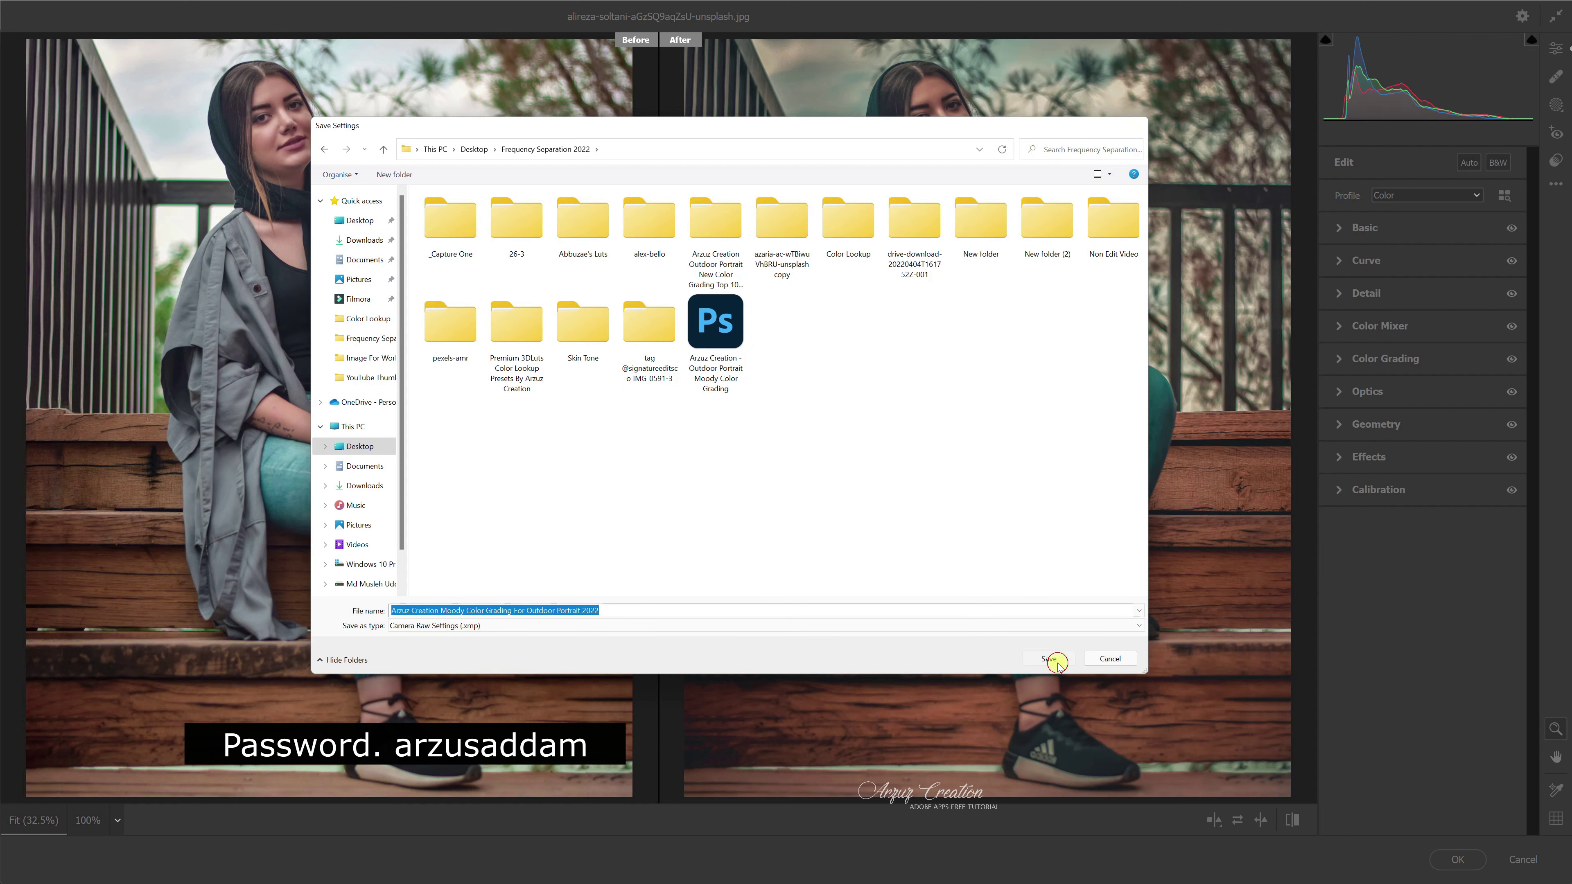
scroll(1326, 779, "up", 5)
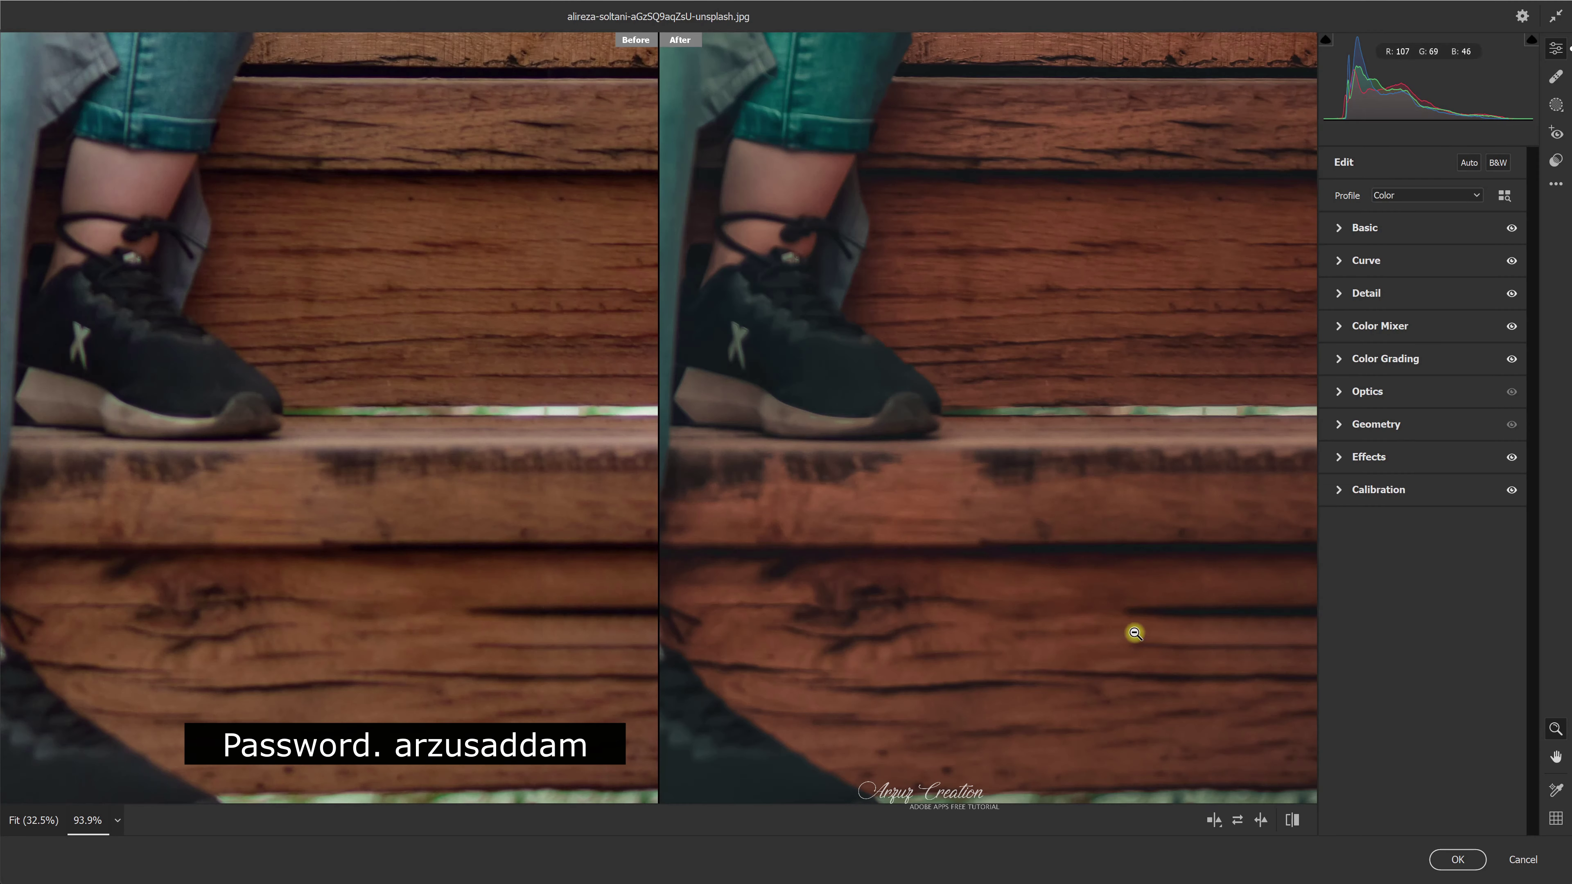
Apply the moody grade to the seated portrait and toggle undo/redo to compare before and after.
key("ctrl+0")
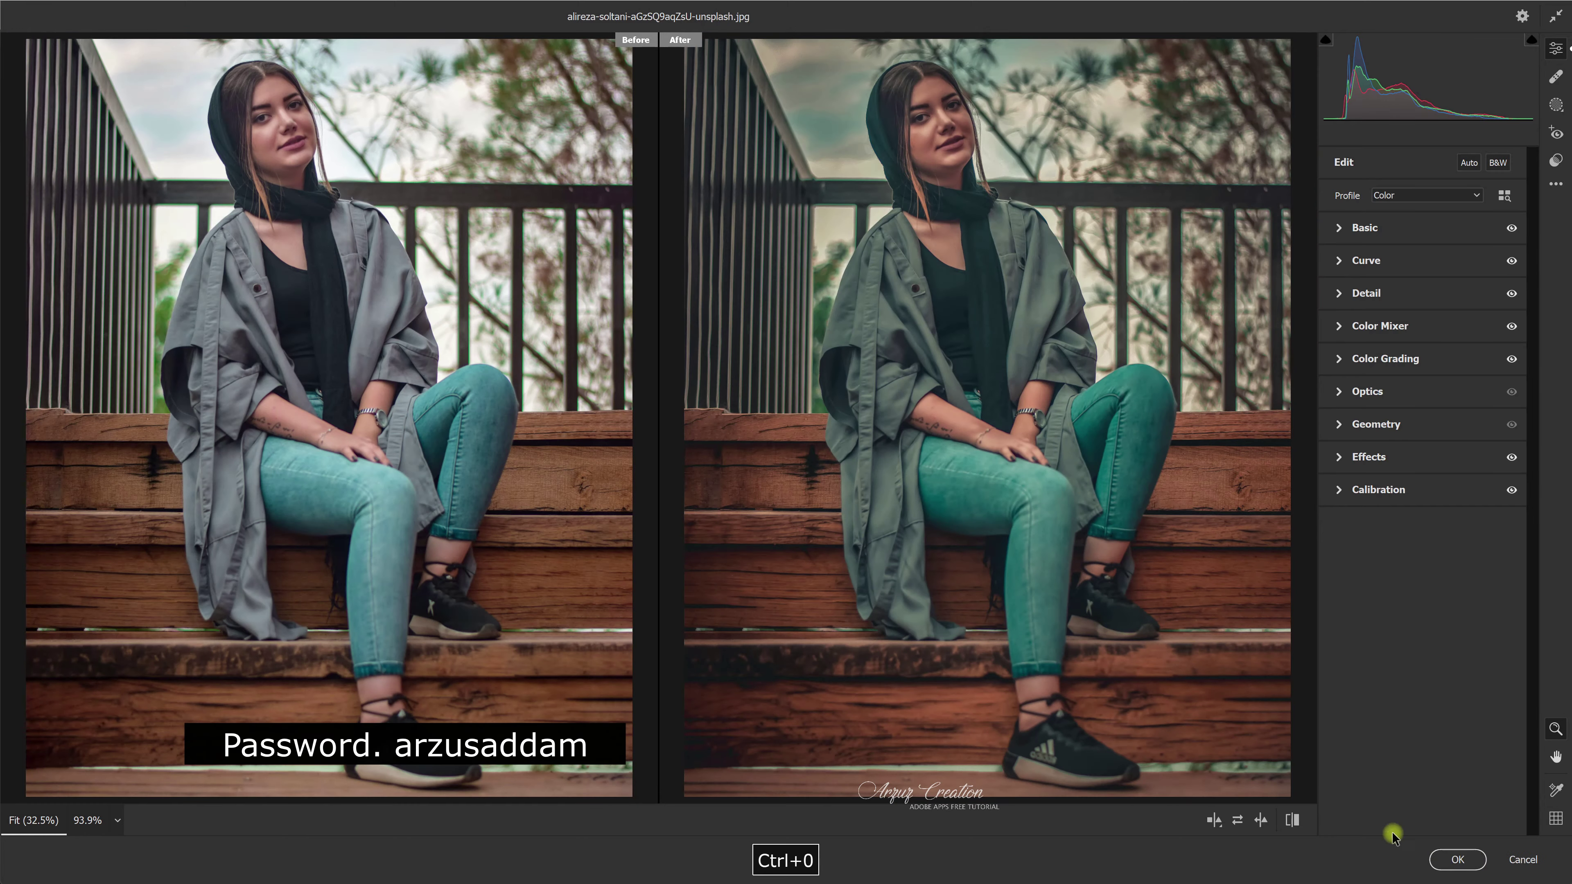
left_click(1458, 859)
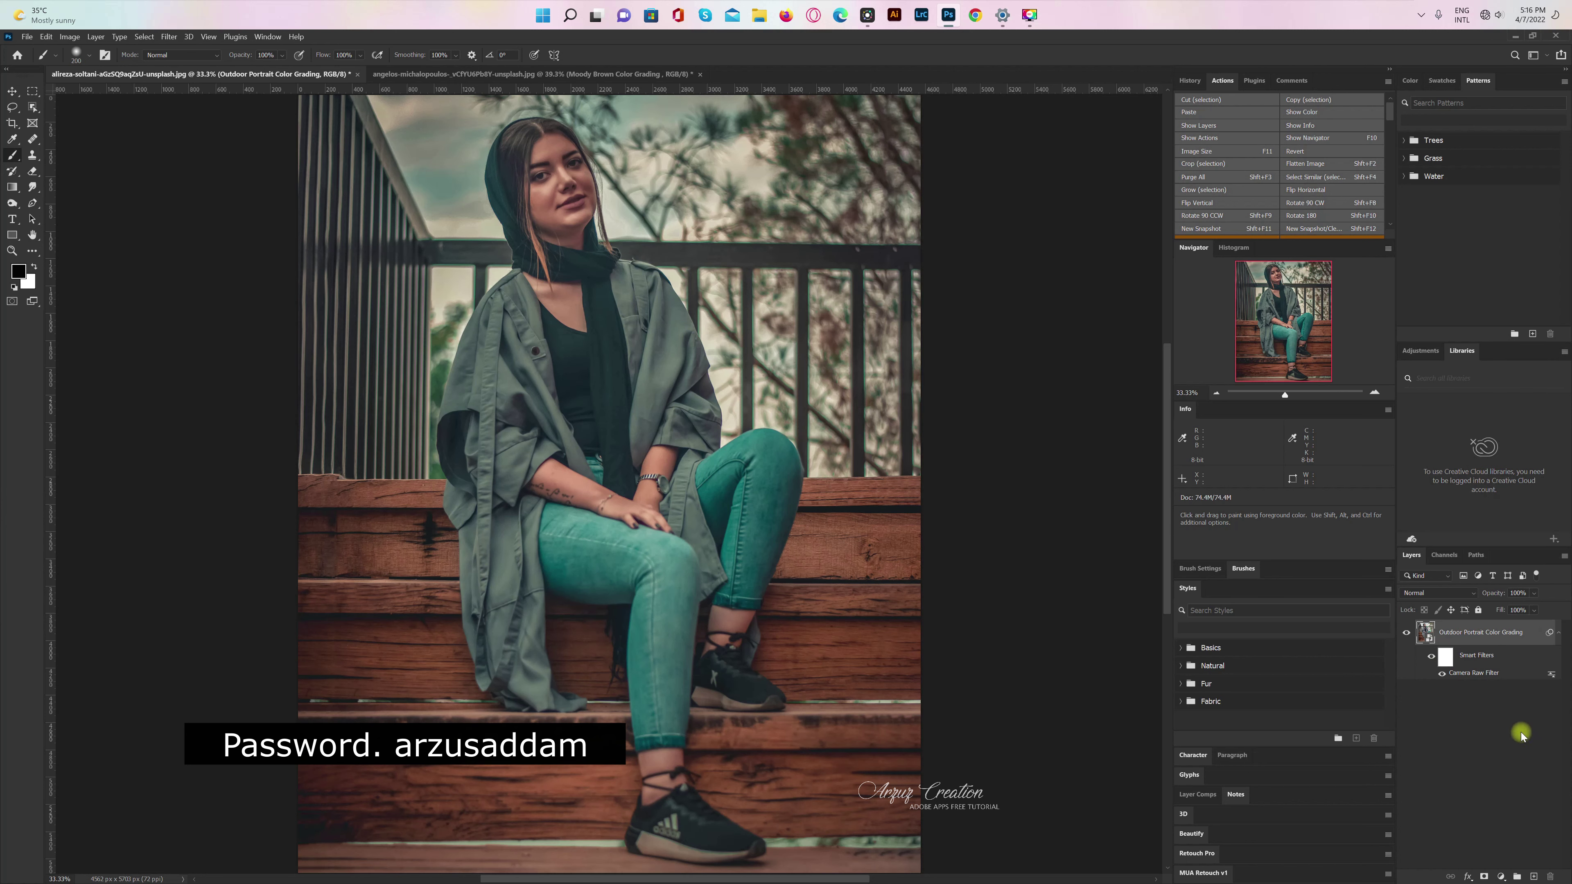
key("ctrl+z")
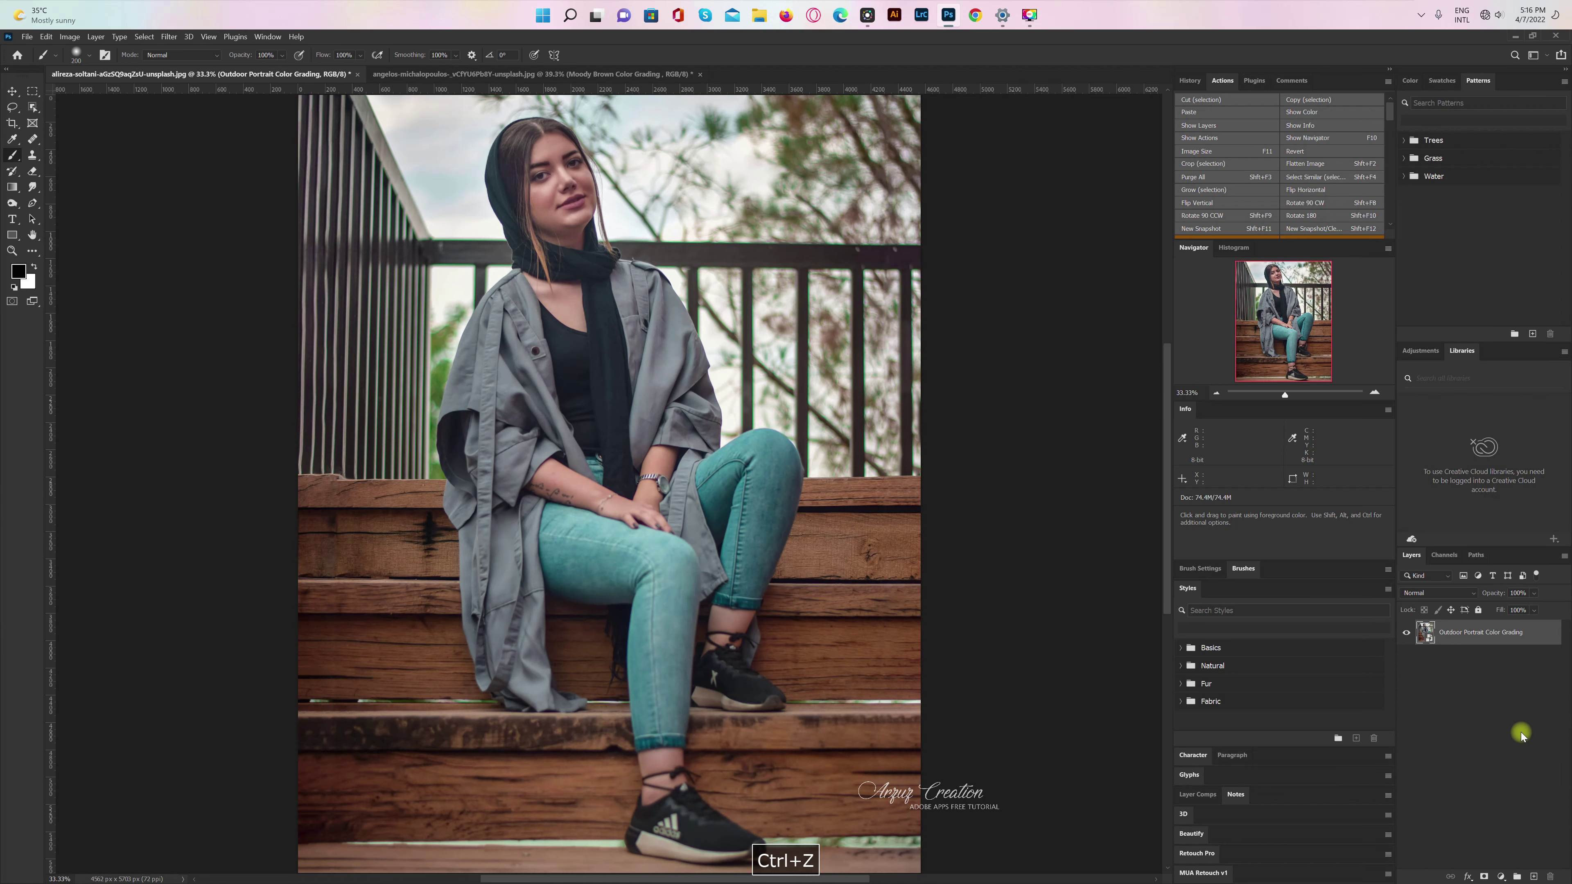
key("ctrl+shift+z")
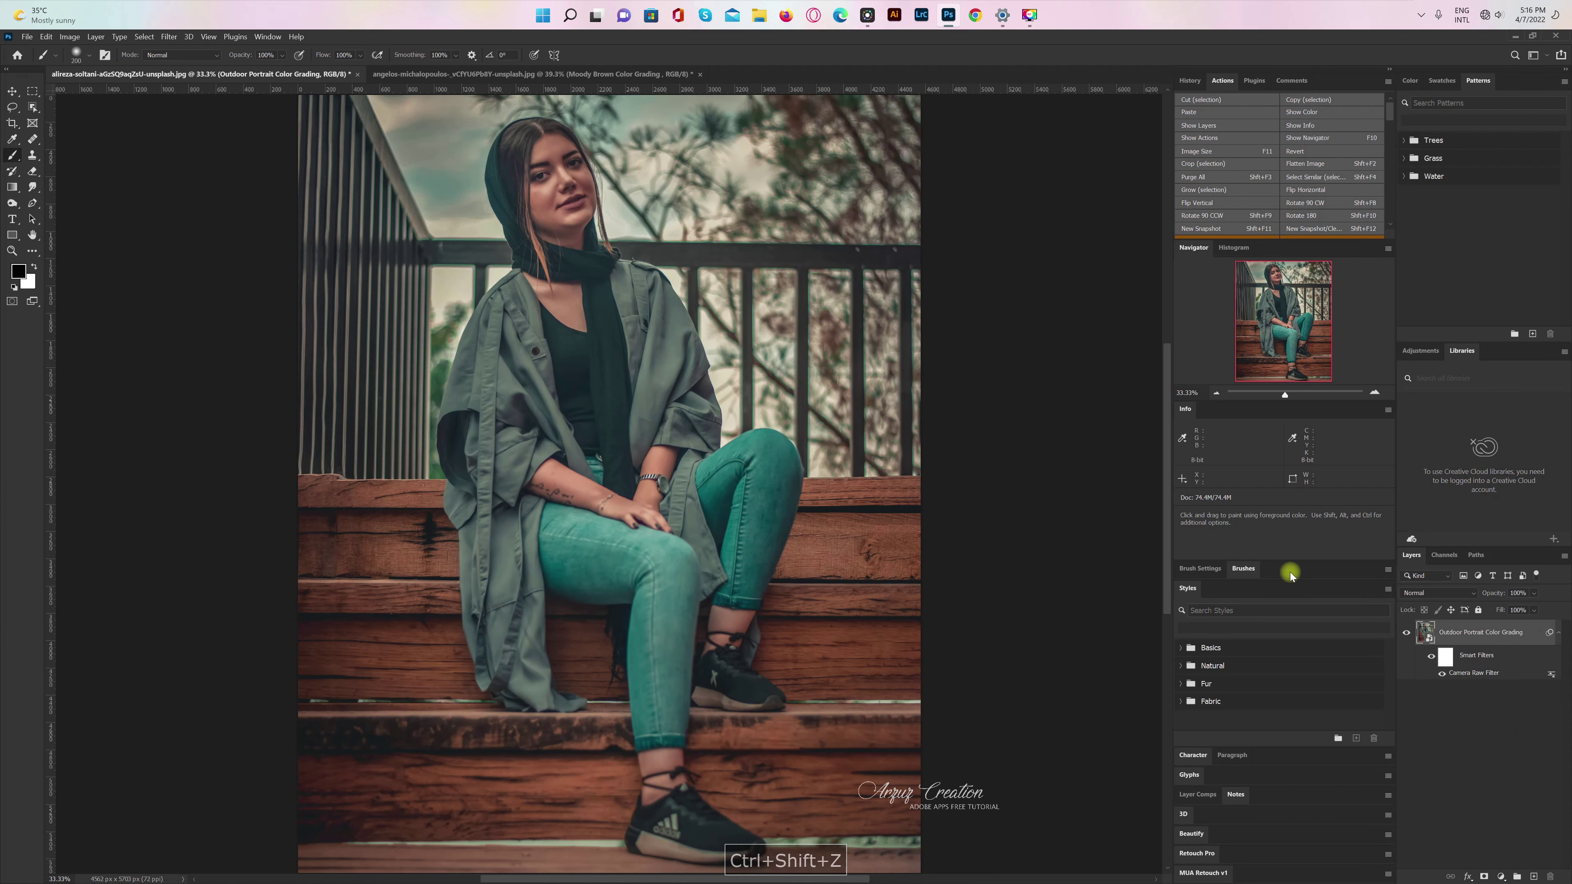
left_click(474, 79)
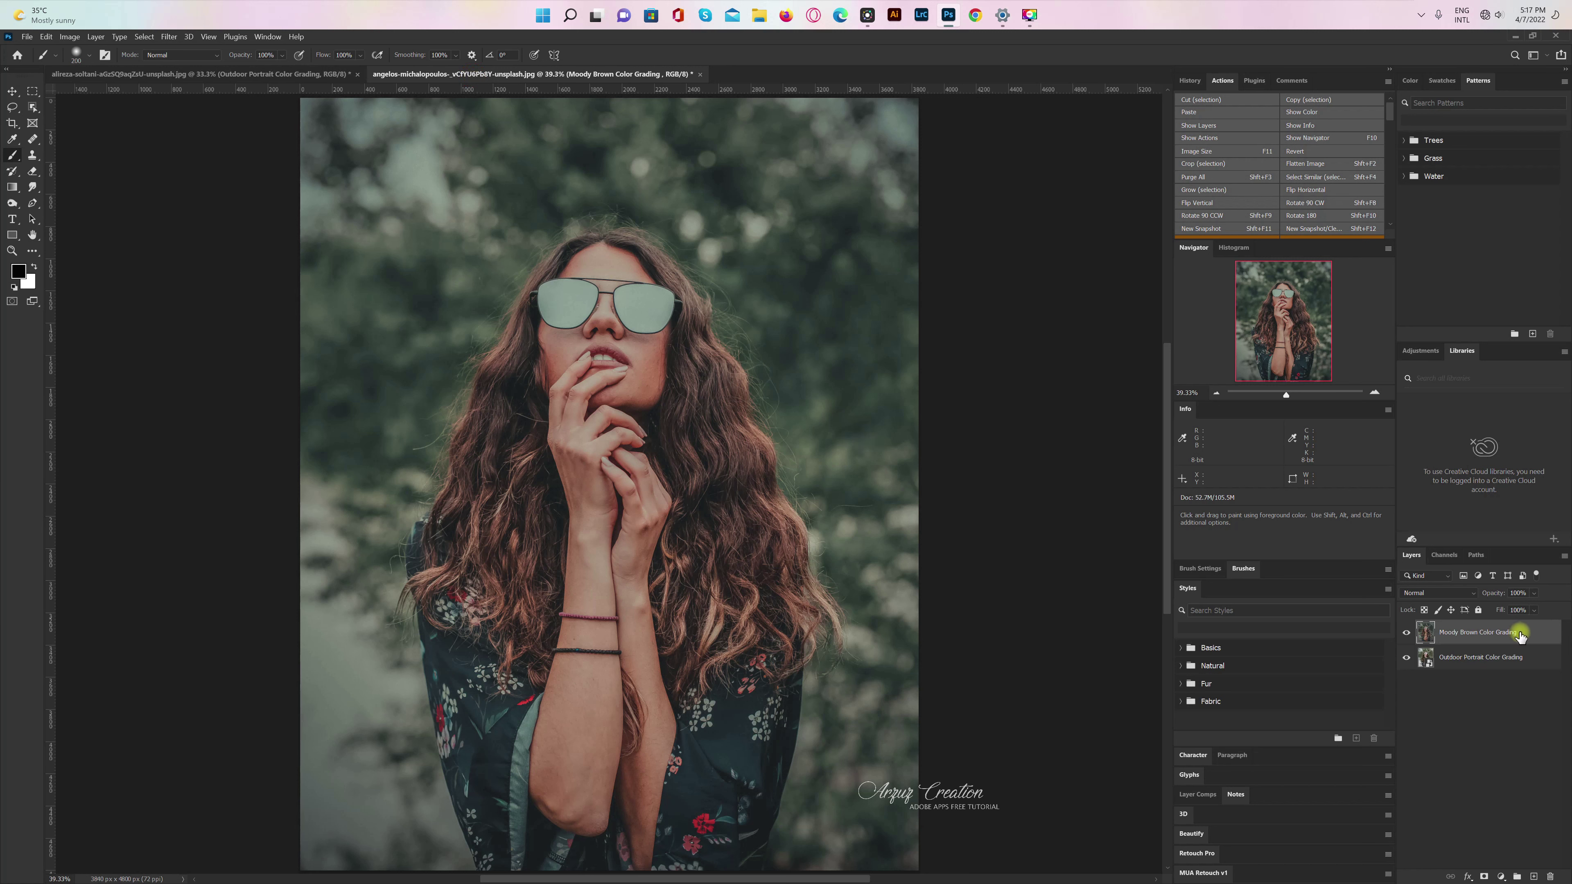
Delete the Moody Brown Color Grading layer and put a copy of the Outdoor Portrait Color Grading layer into Camera Raw.
left_click_drag(1520, 635, 1550, 876)
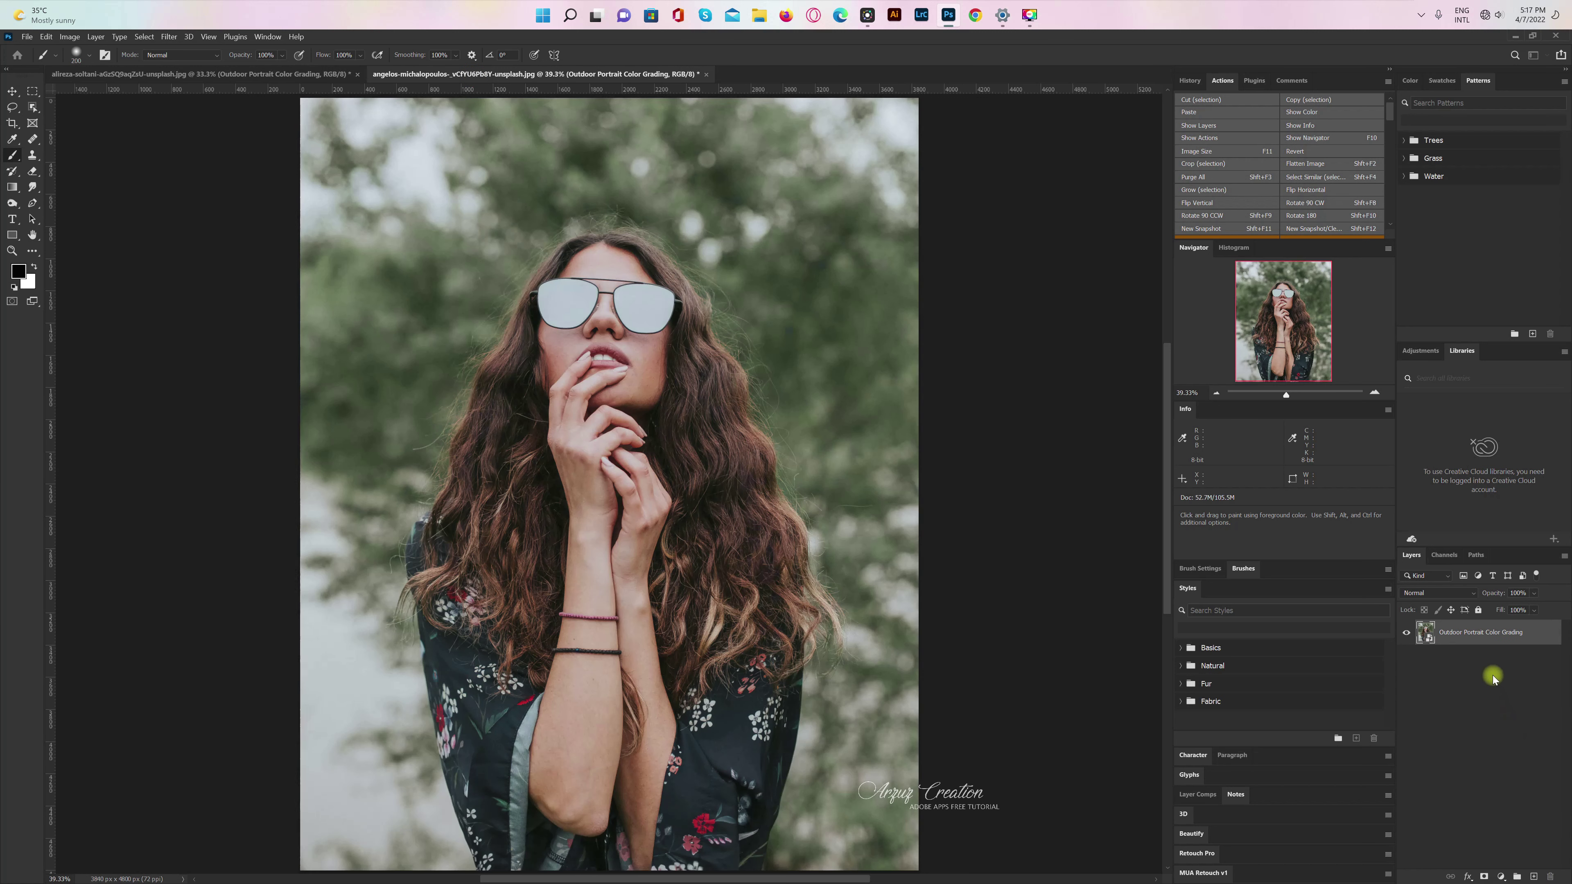
left_click_drag(1517, 638, 1533, 876)
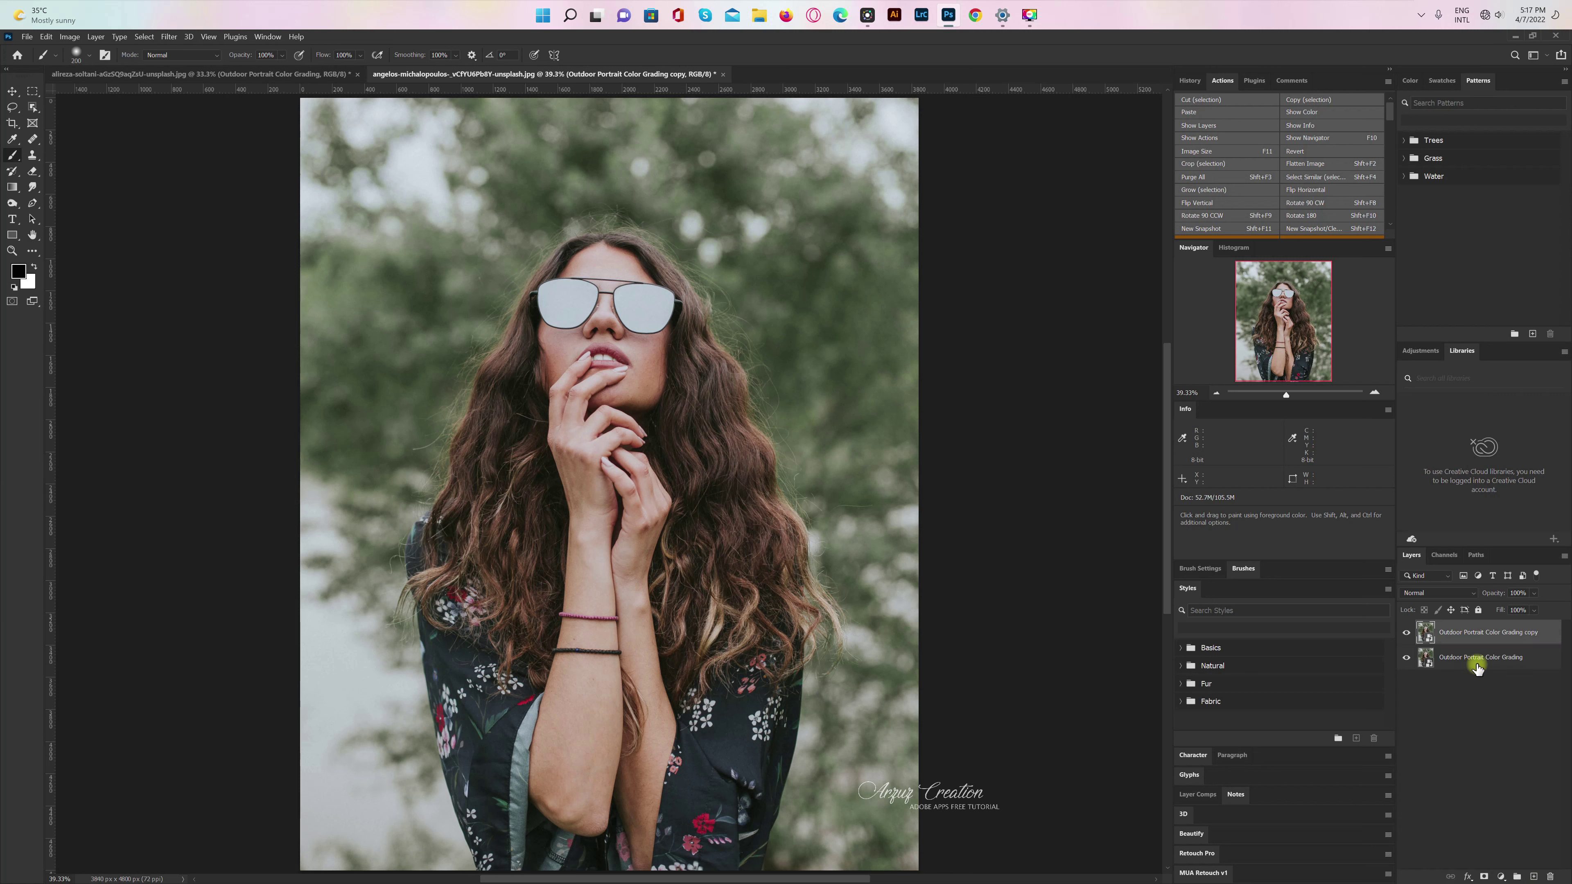
left_click(168, 36)
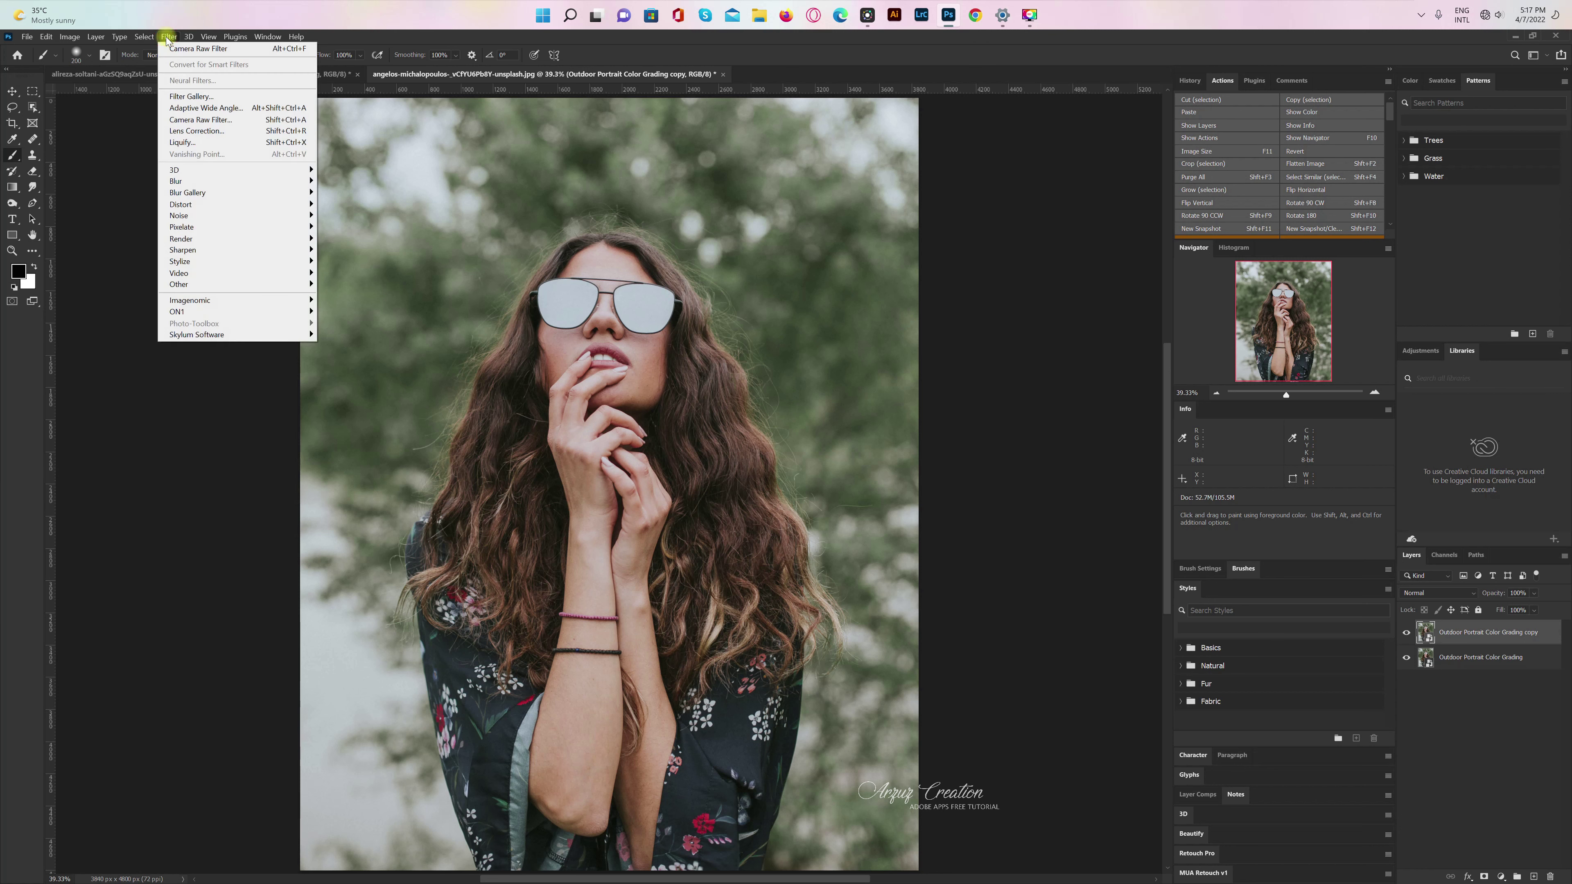
left_click(226, 120)
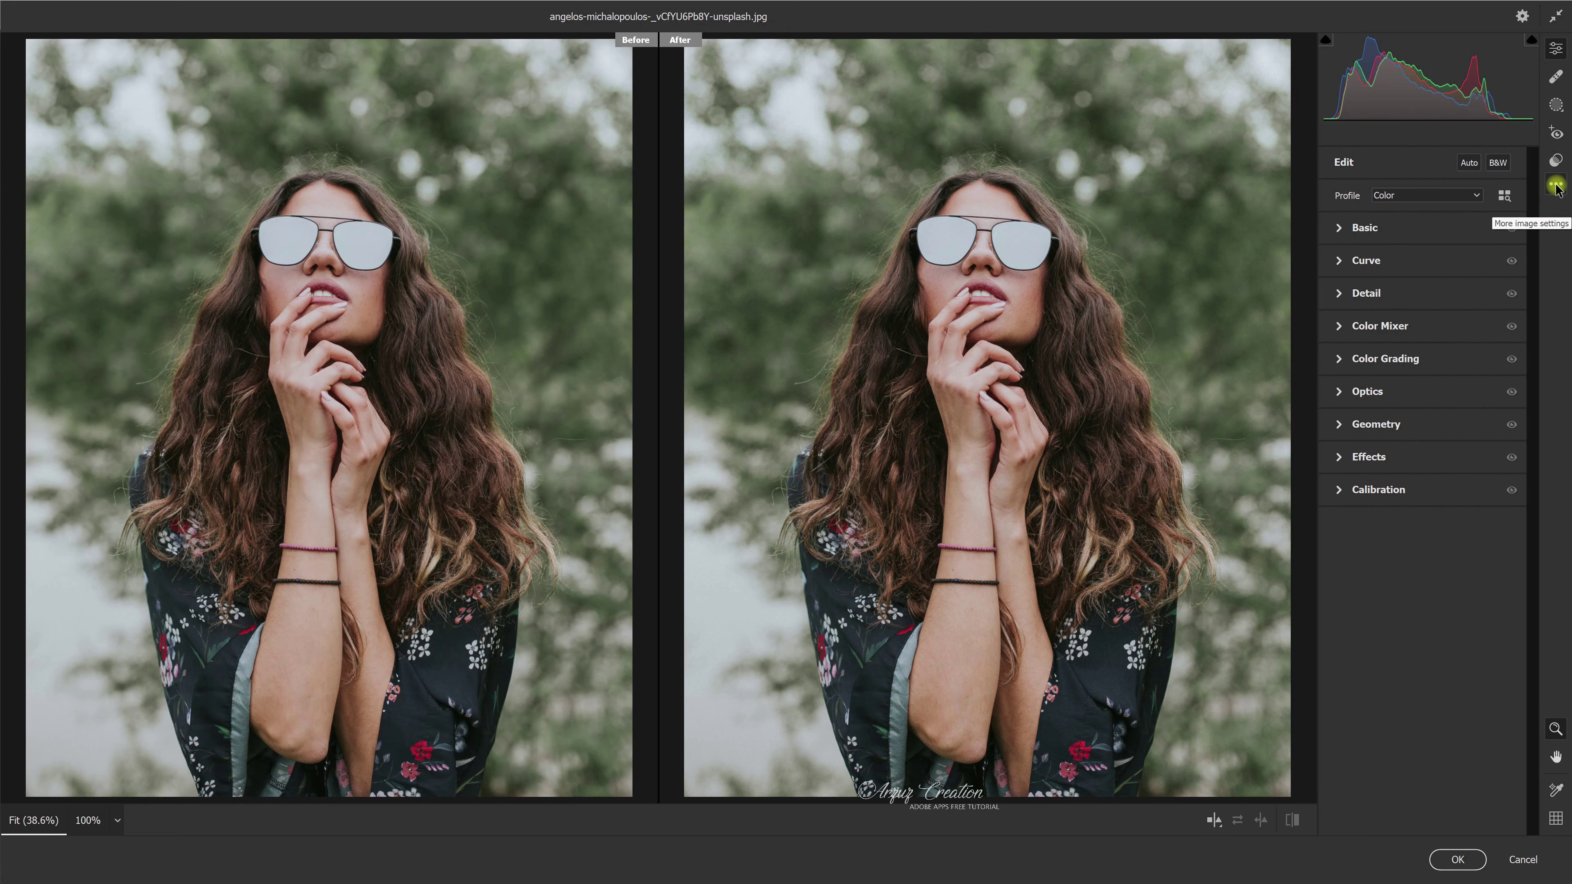
Load the saved moody grading XMP preset onto the copy layer and apply it.
left_click(1556, 186)
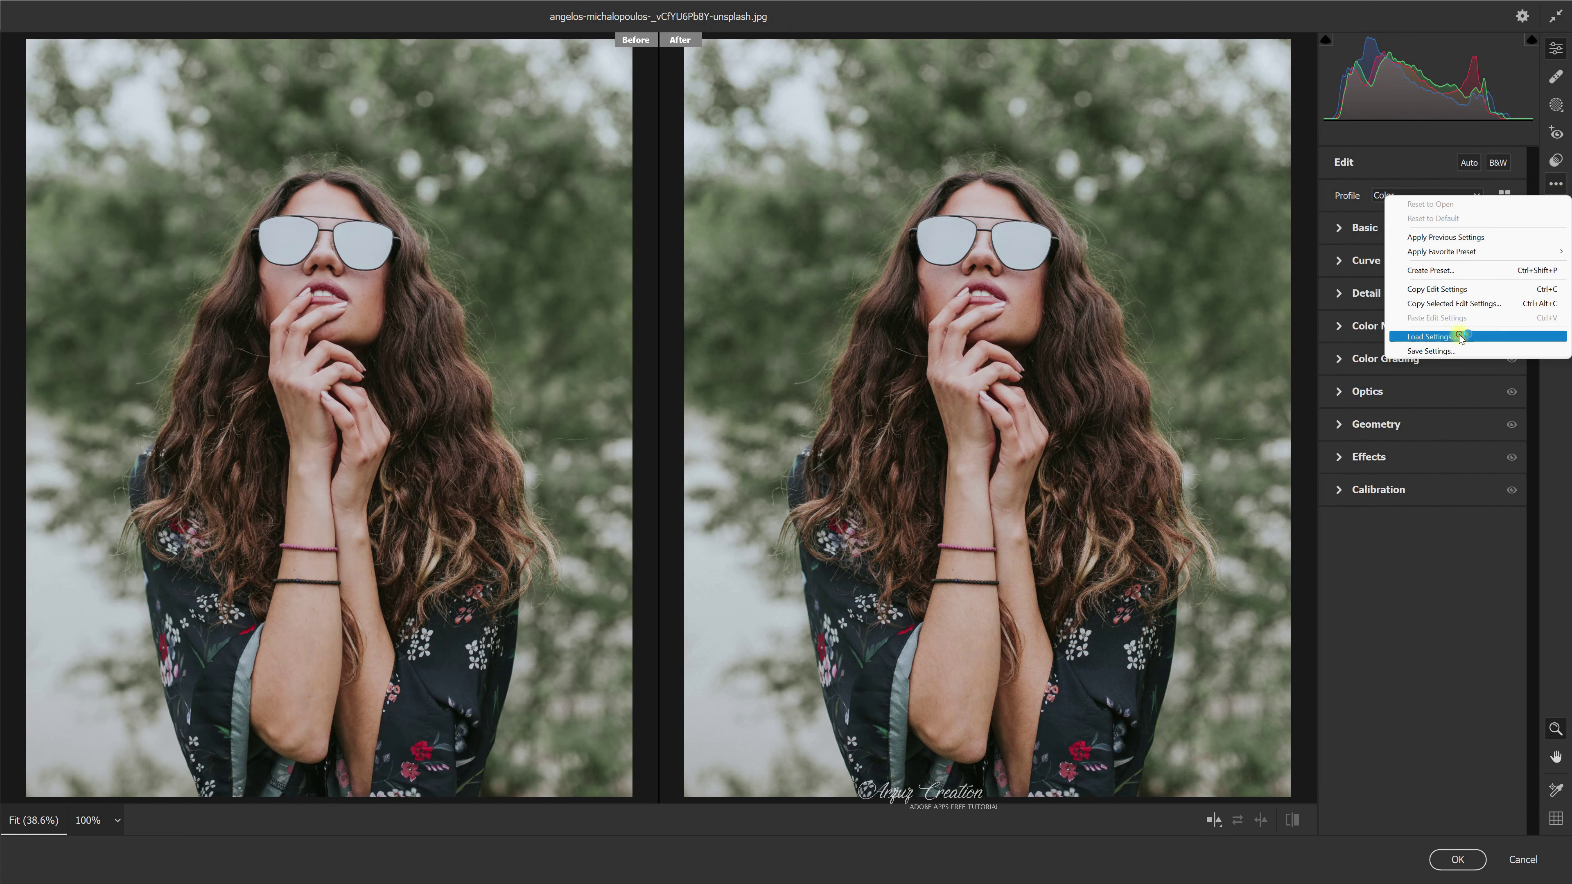
left_click(1417, 340)
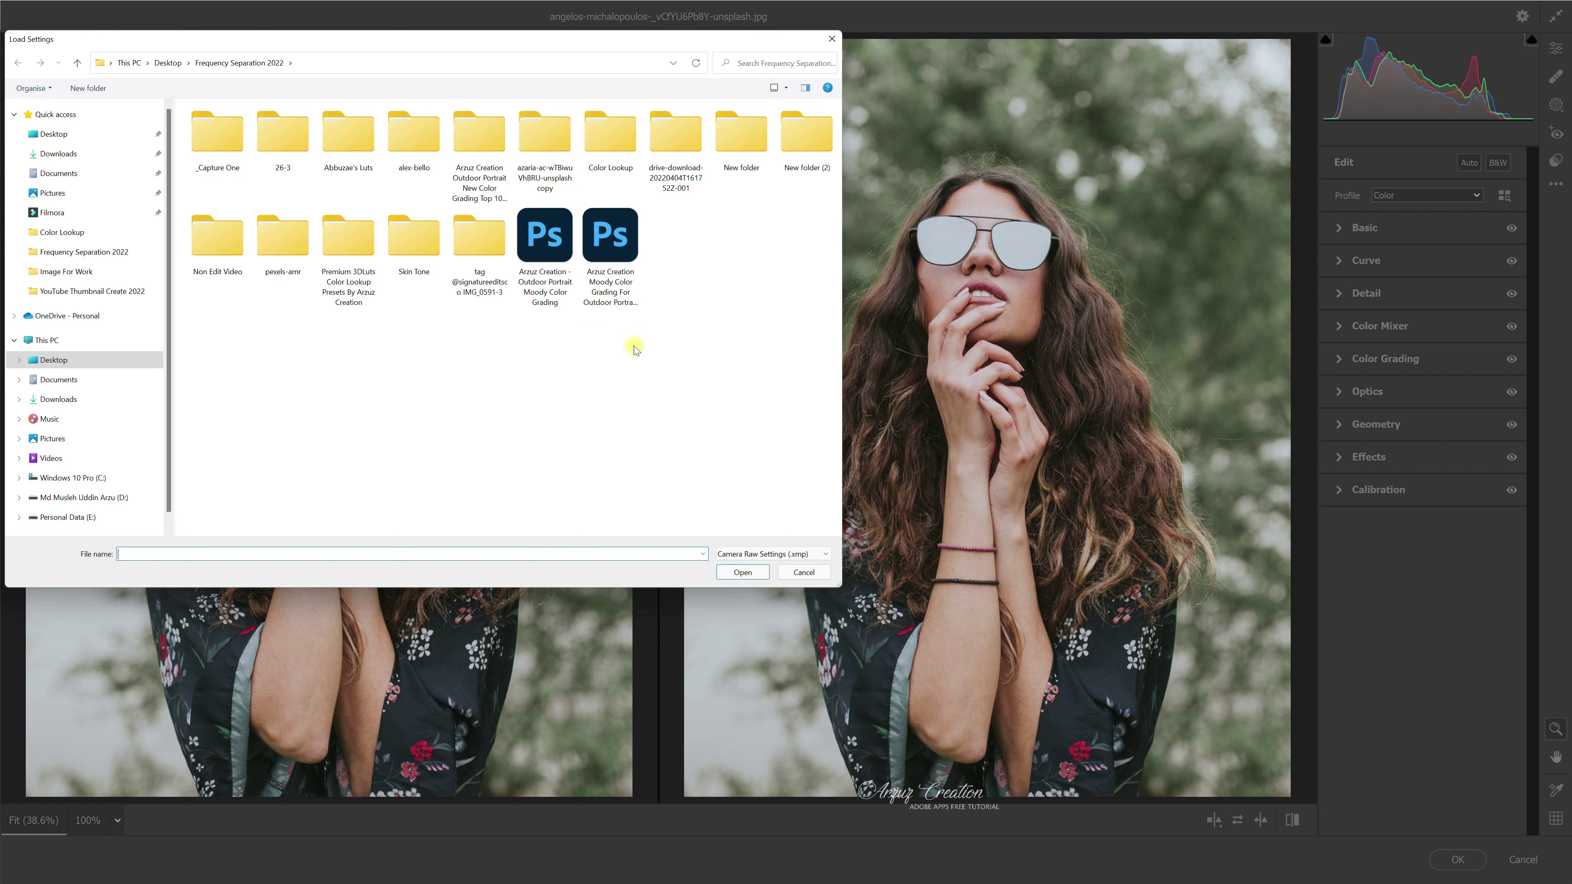
left_click(625, 285)
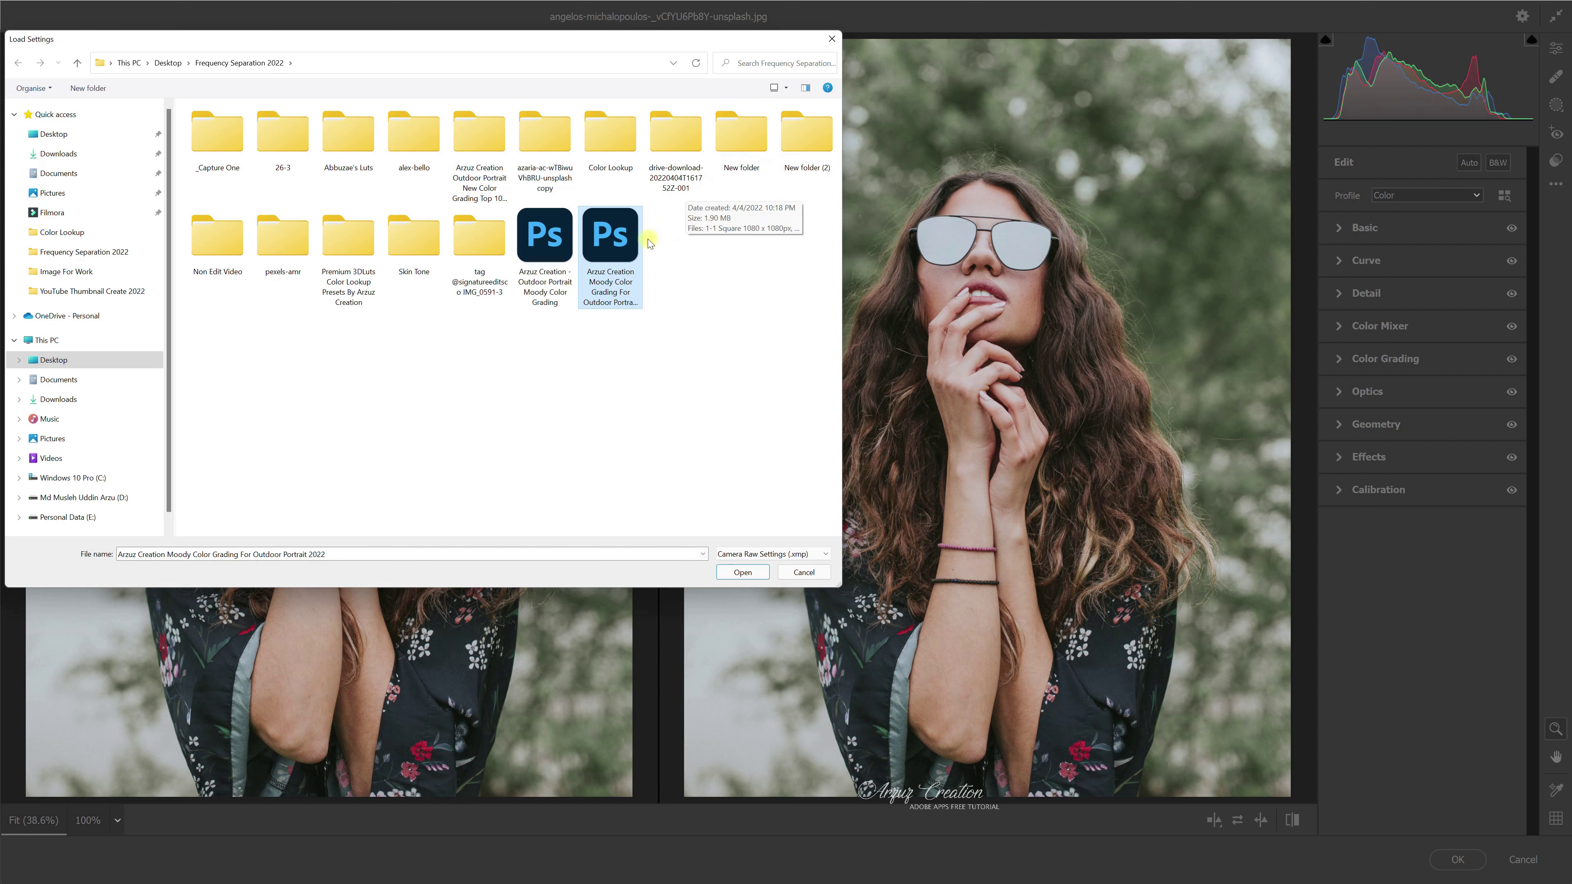
left_click(745, 572)
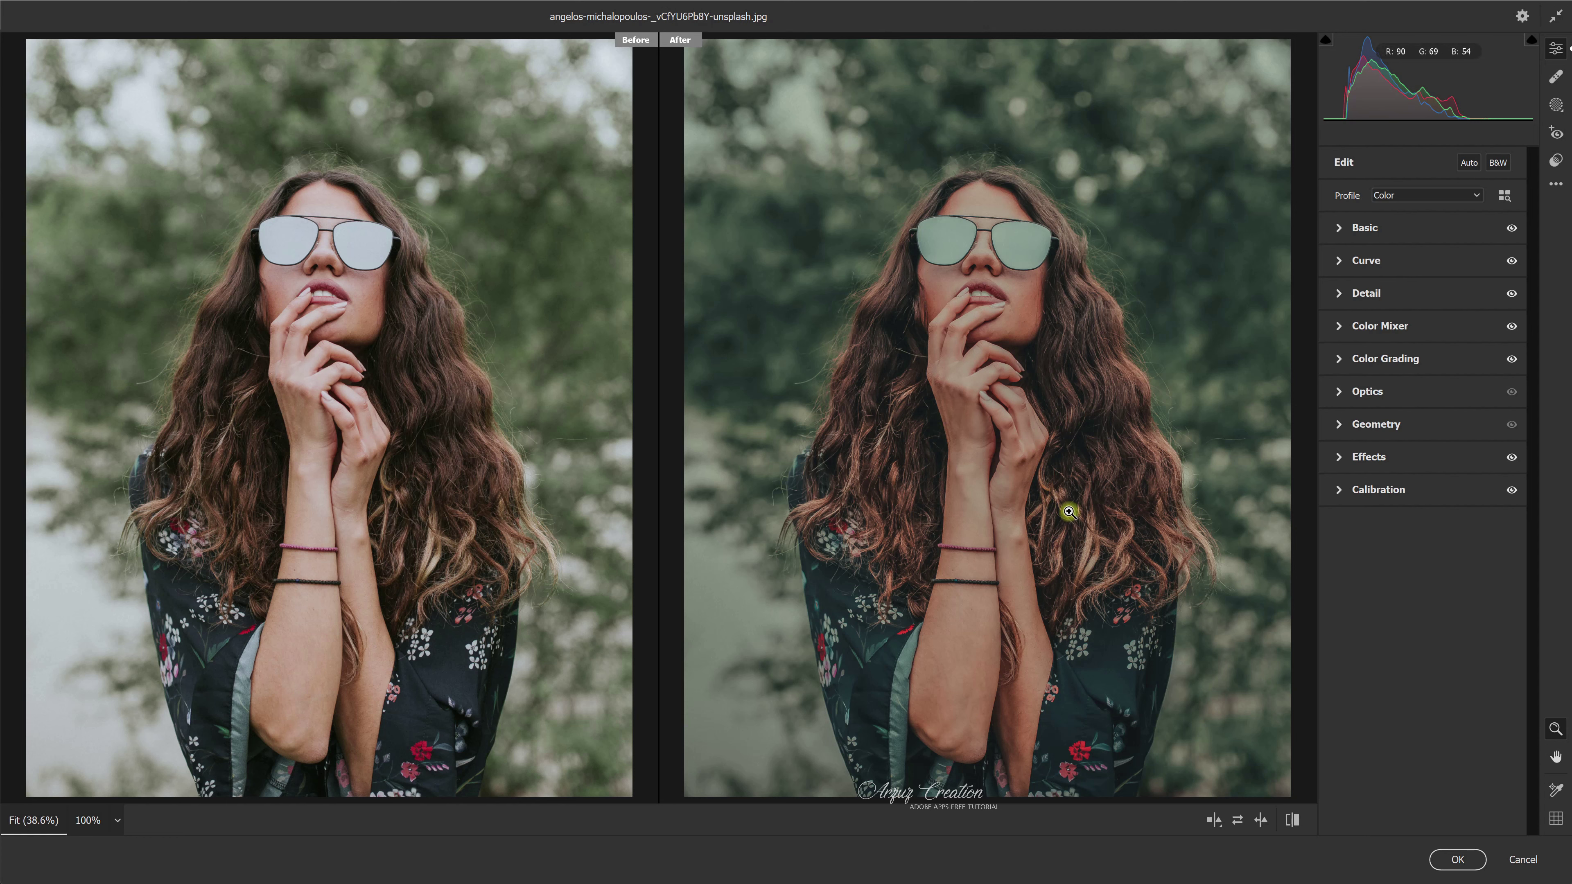
left_click(1458, 861)
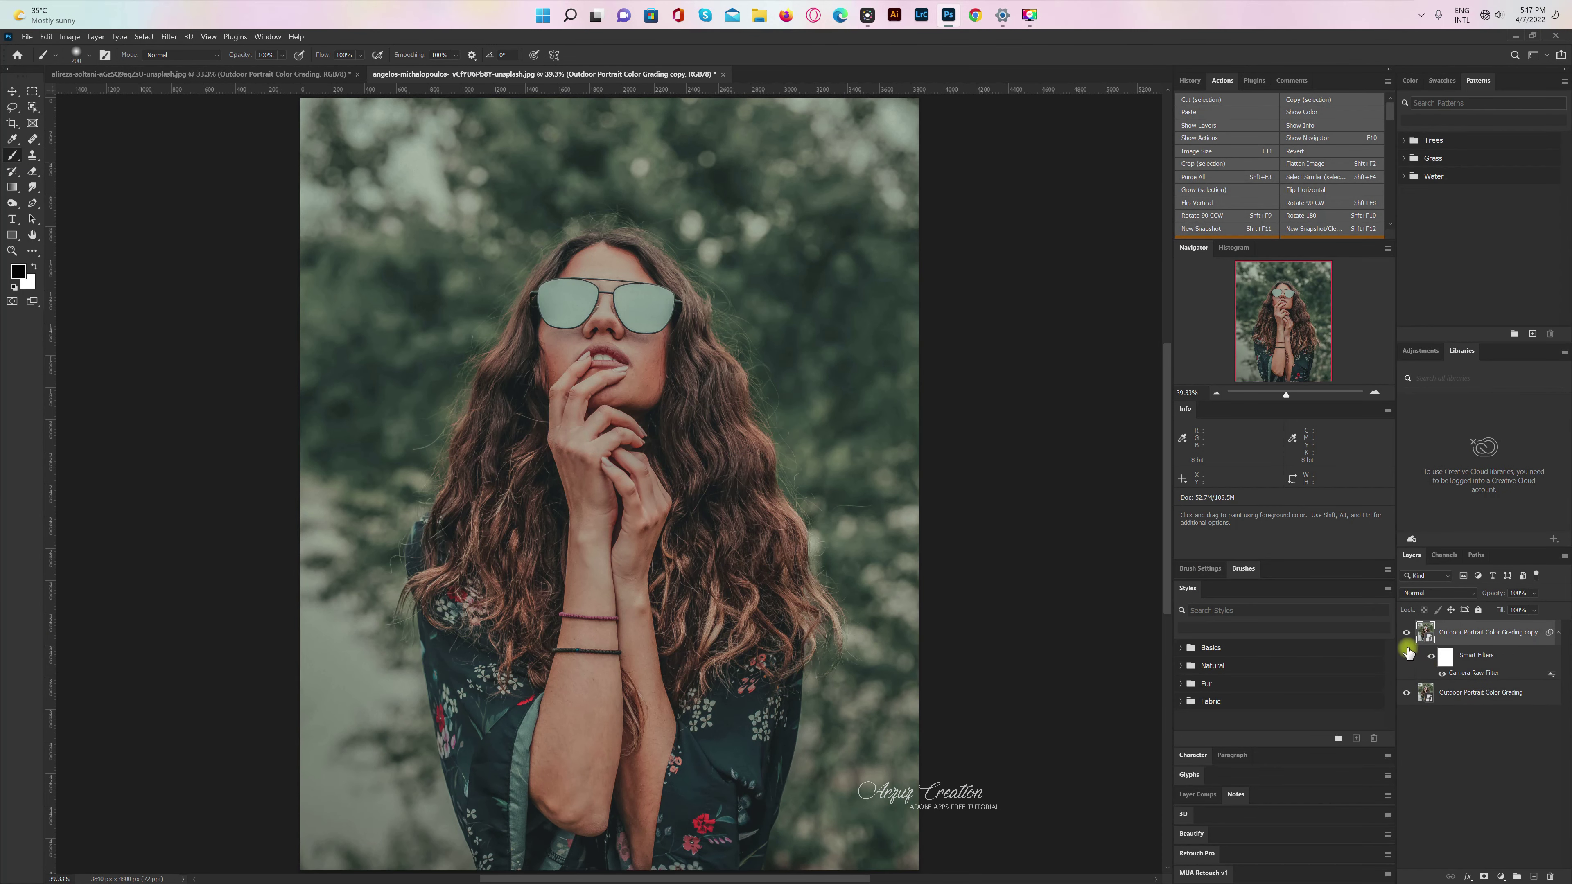
left_click(1405, 632)
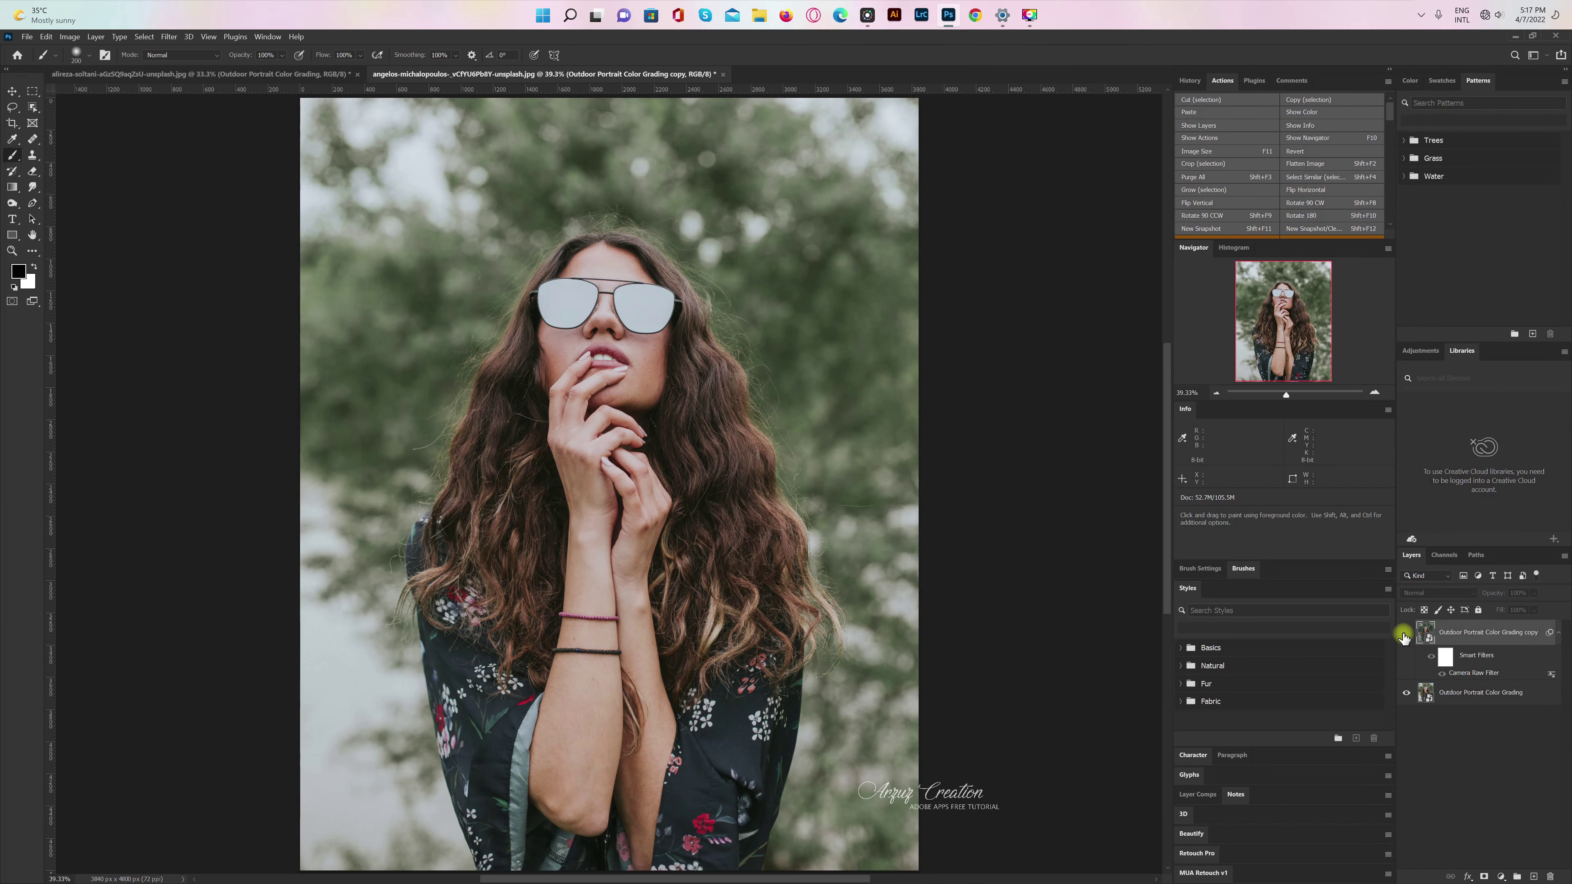
left_click(1405, 632)
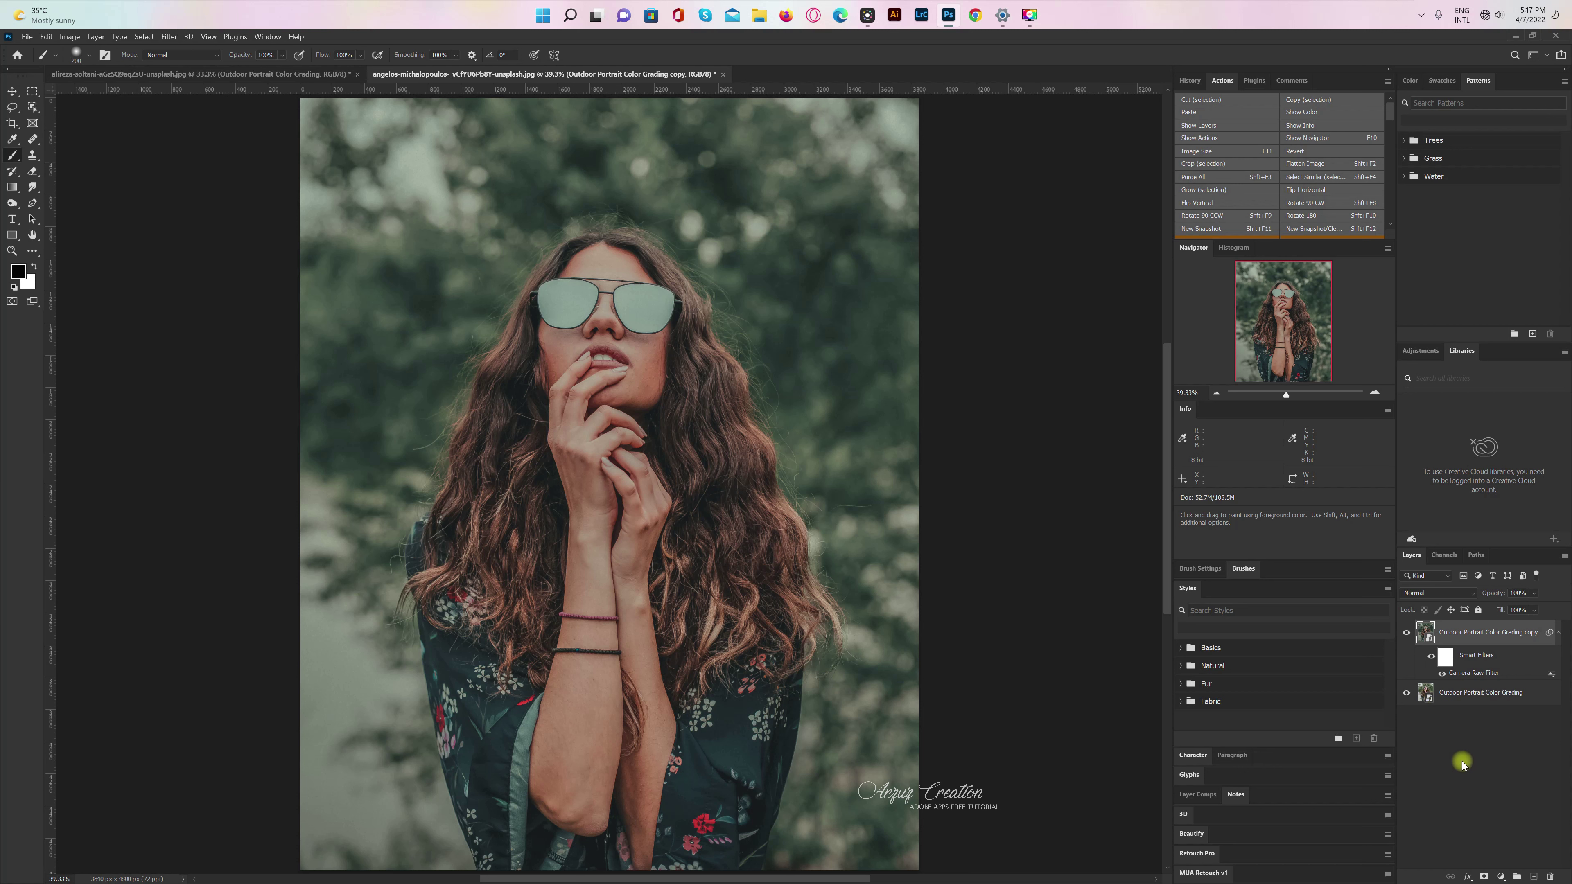